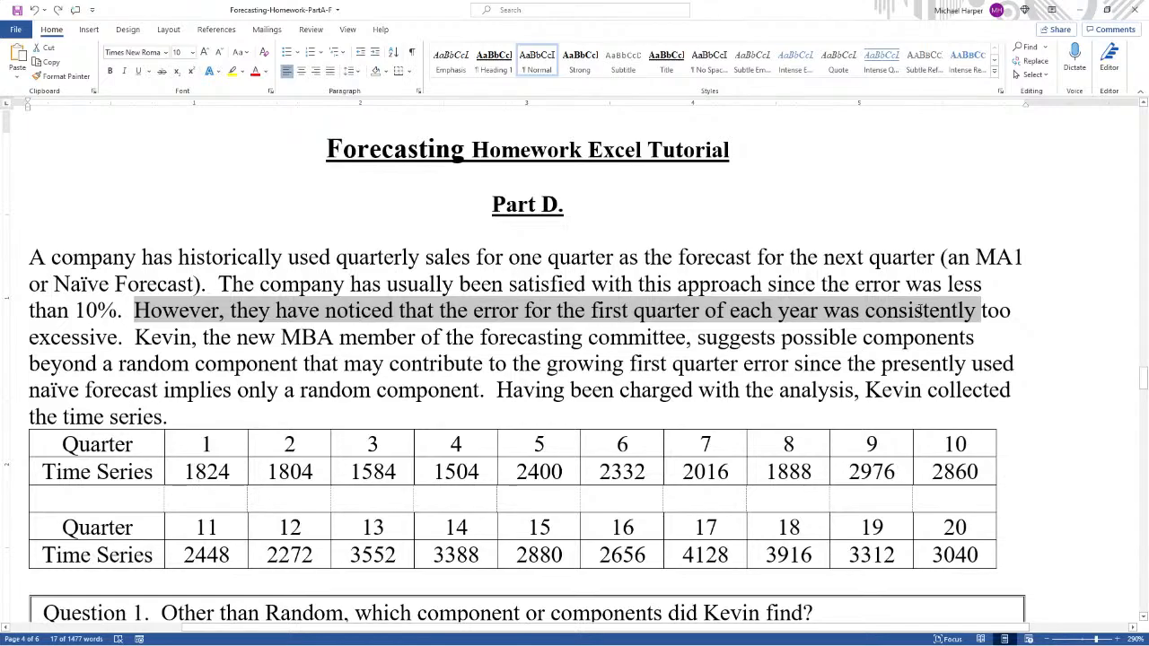
- Read through the Part D problem statement, the quarterly time series table and the questions below it
left_click_drag(910, 309, 480, 395)
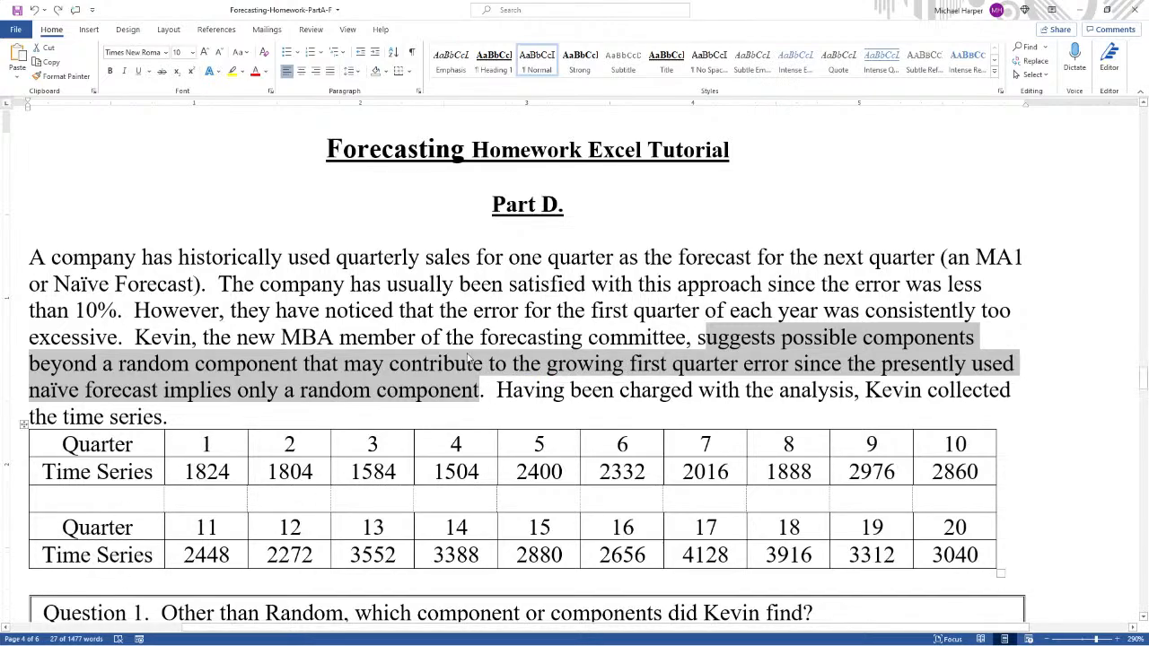
left_click(581, 337)
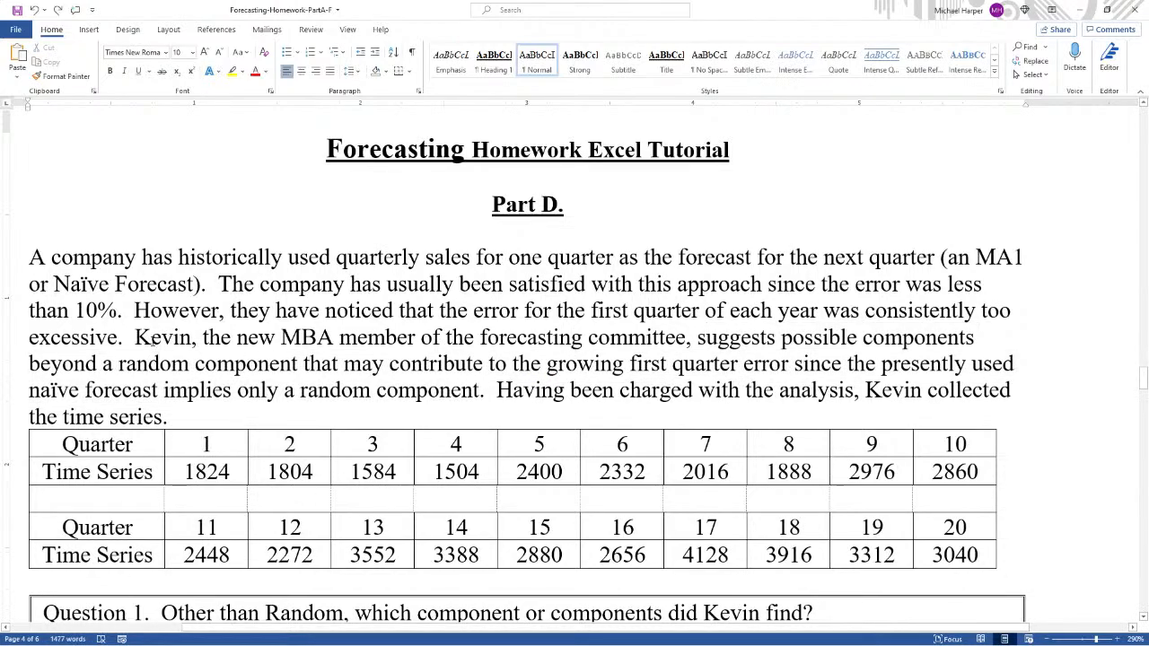
left_click_drag(149, 338, 481, 390)
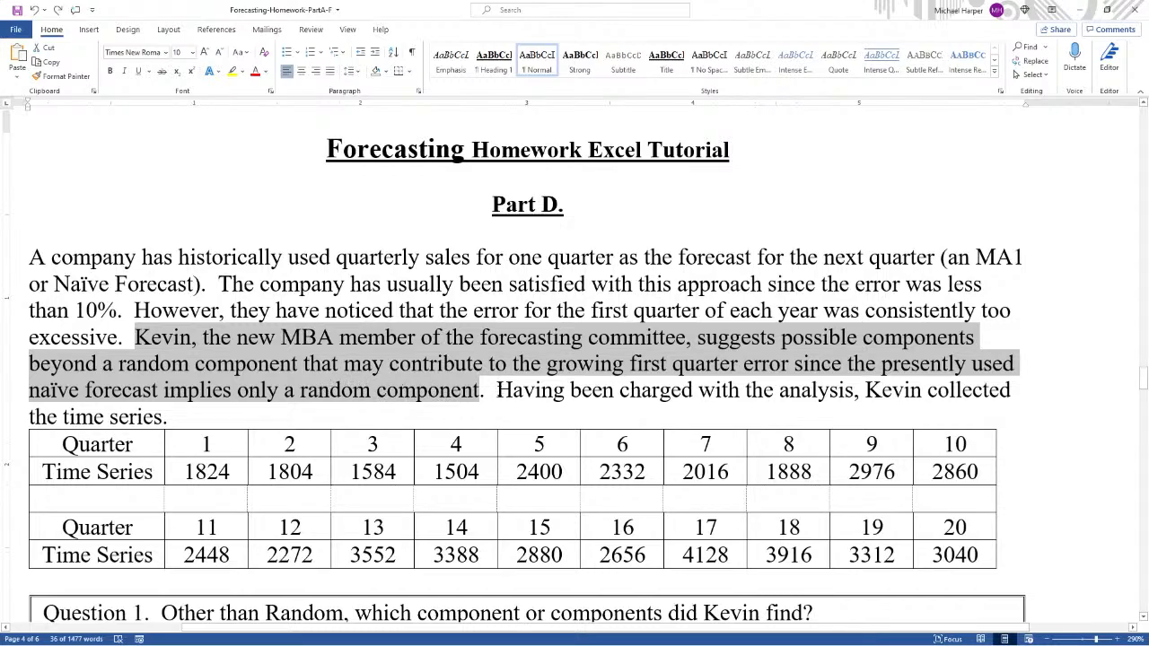
left_click_drag(496, 390, 165, 390)
scroll(425, 402, "down", 2)
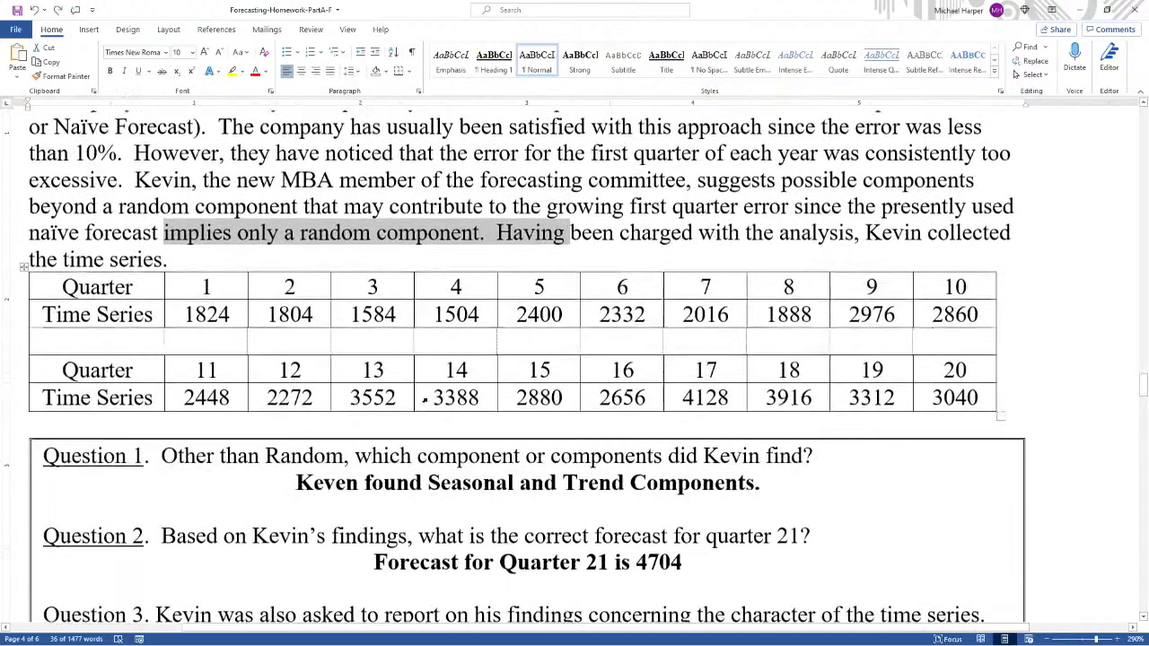
scroll(425, 401, "down", 2)
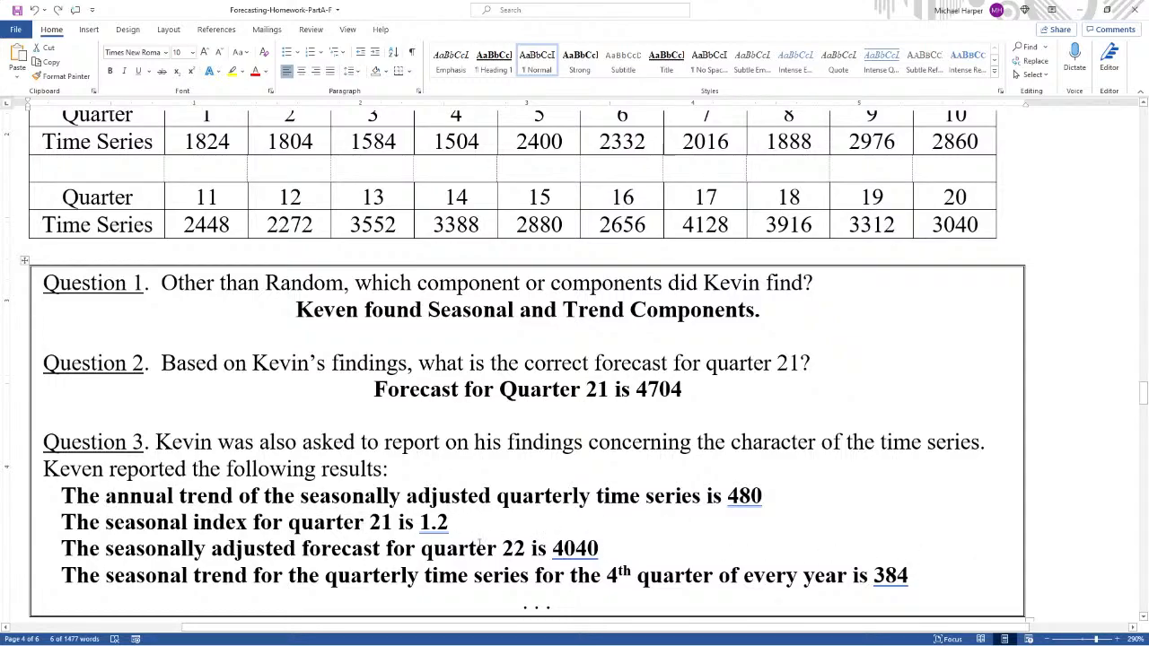
scroll(600, 551, "up", 3)
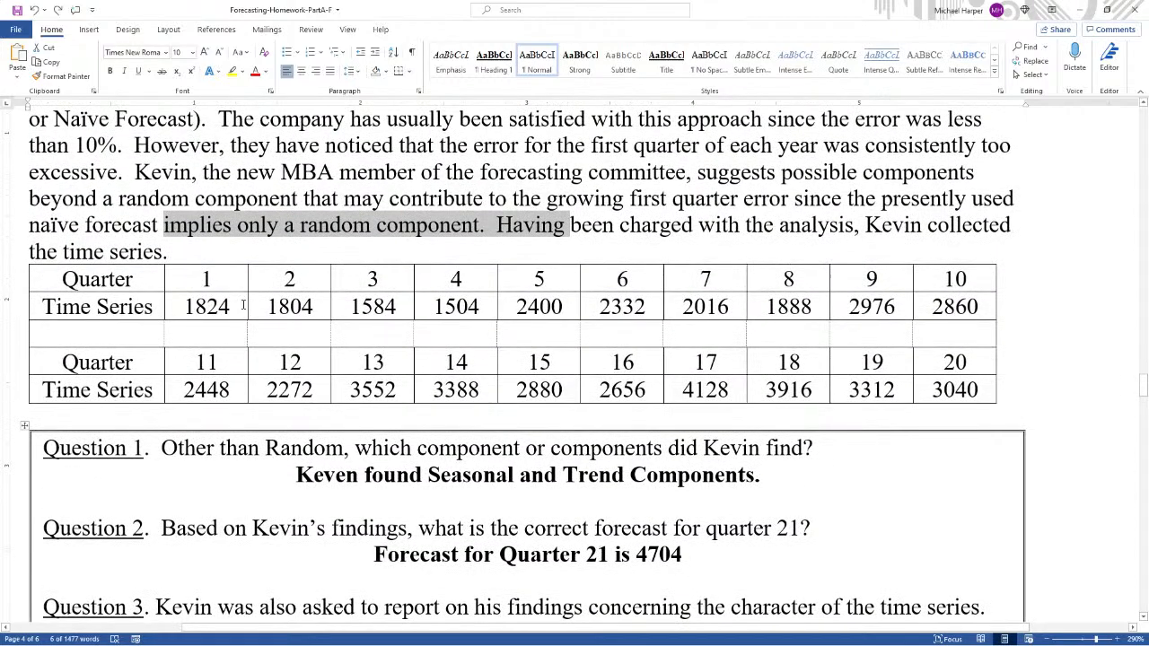
- Copy the quarterly time series table from the Word document and paste it into the blank Excel workbook at cell C3
left_click_drag(119, 283, 942, 395)
key("ctrl+c")
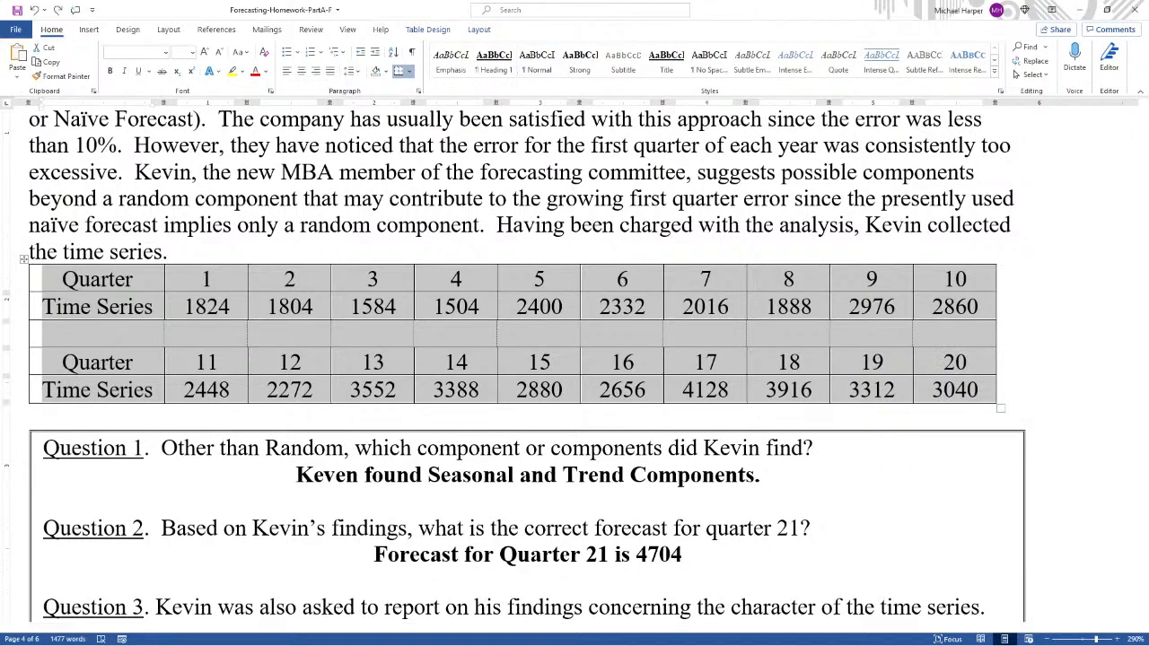
key("alt+Tab")
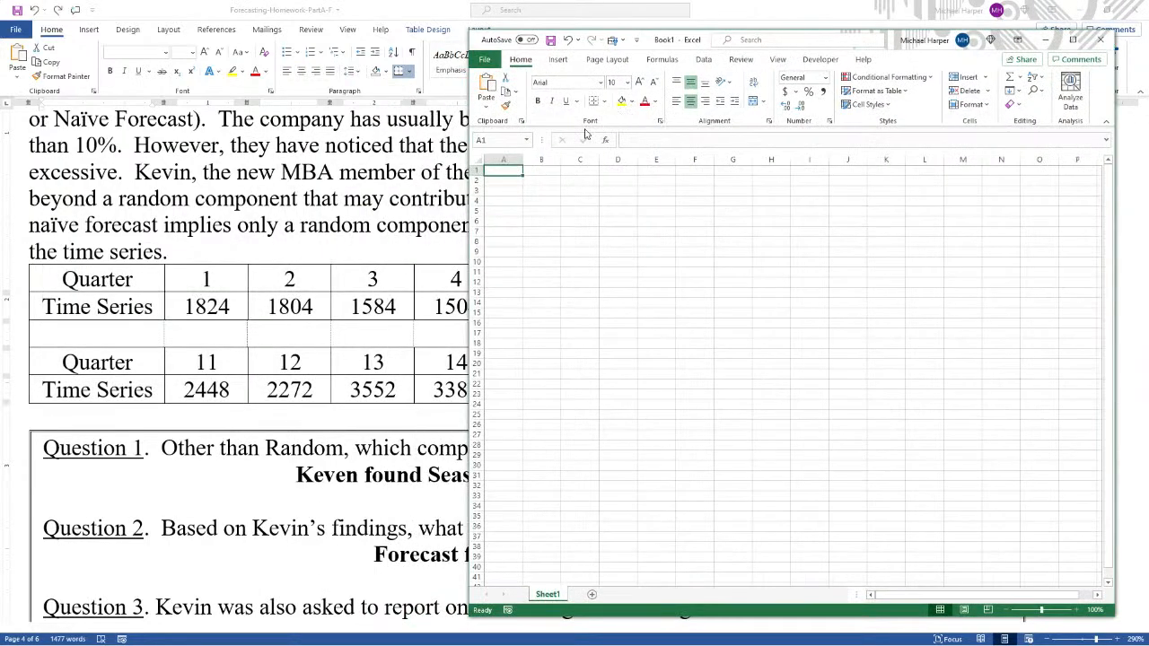
left_click(577, 192)
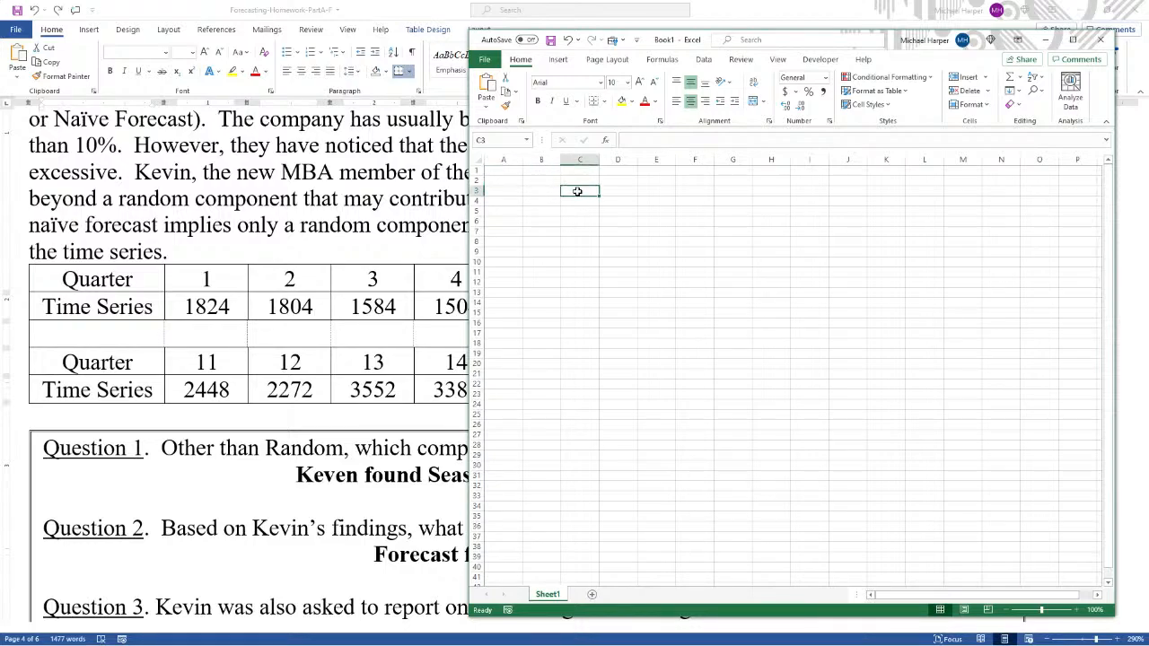
key("ctrl+v")
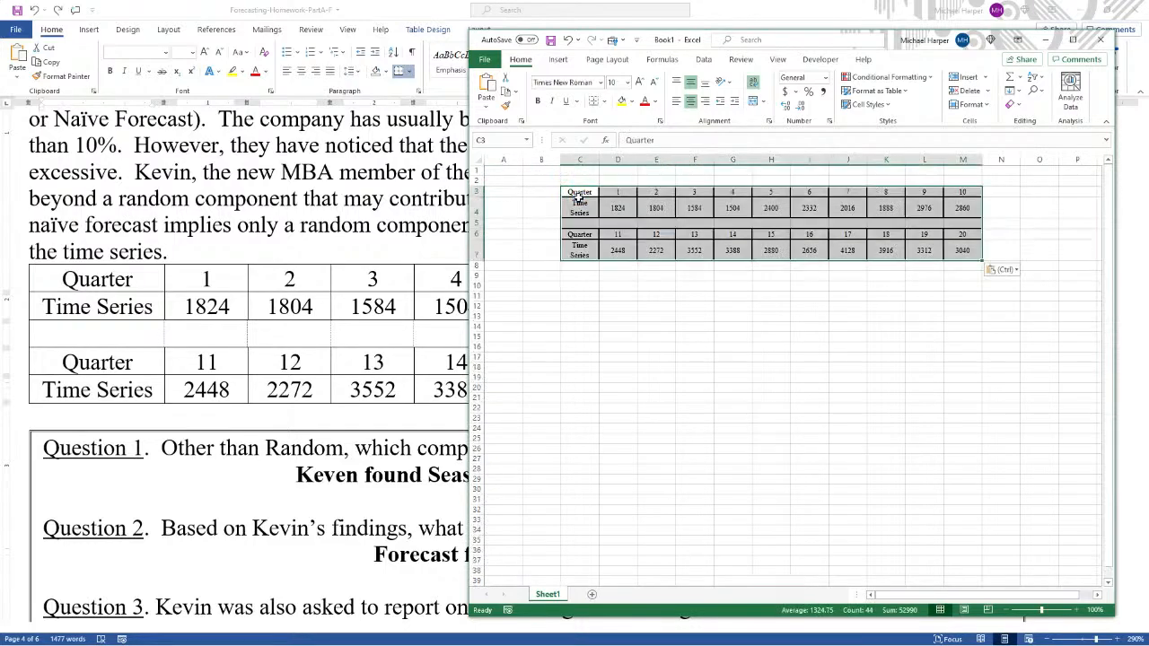
- Copy the pasted table and paste its values back over it at C3
key("ctrl+c")
right_click(579, 198)
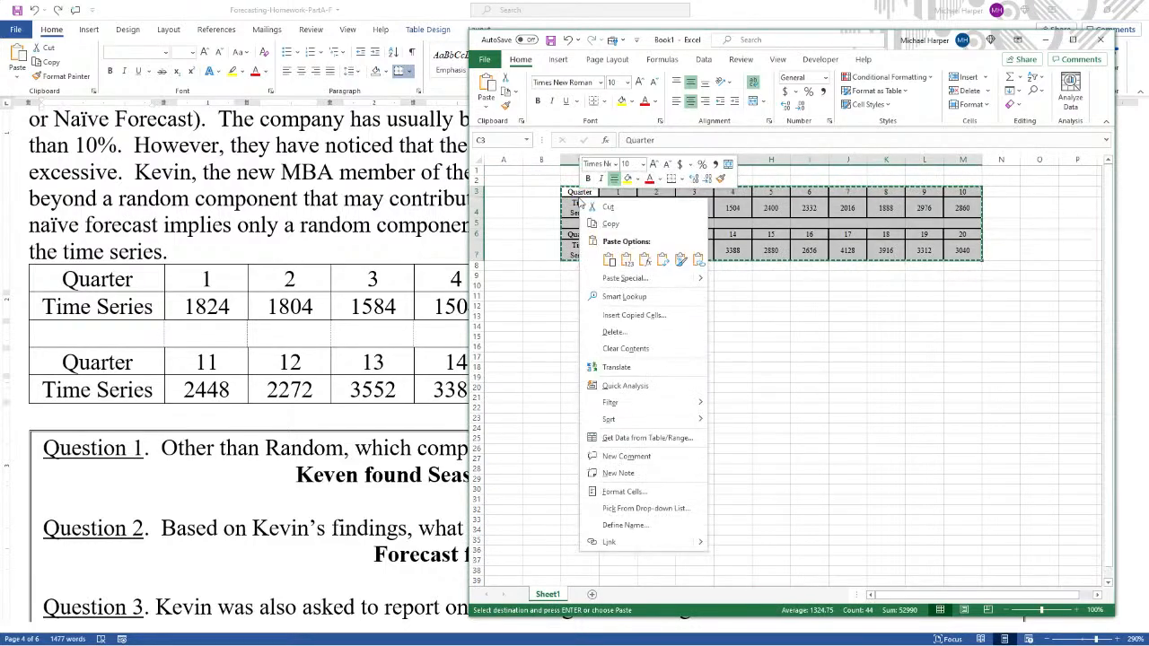
left_click(627, 259)
- Paste the copied table's values only into a second copy starting at cell C10
left_click(1073, 40)
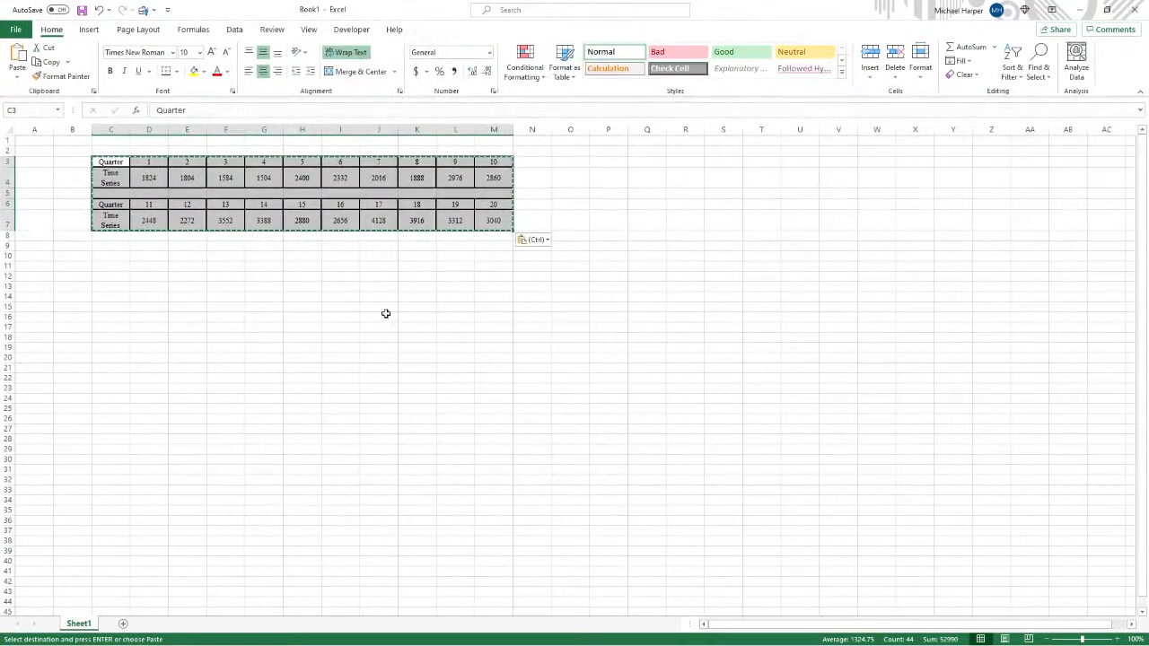
scroll(319, 323, "up", 4, "ctrl")
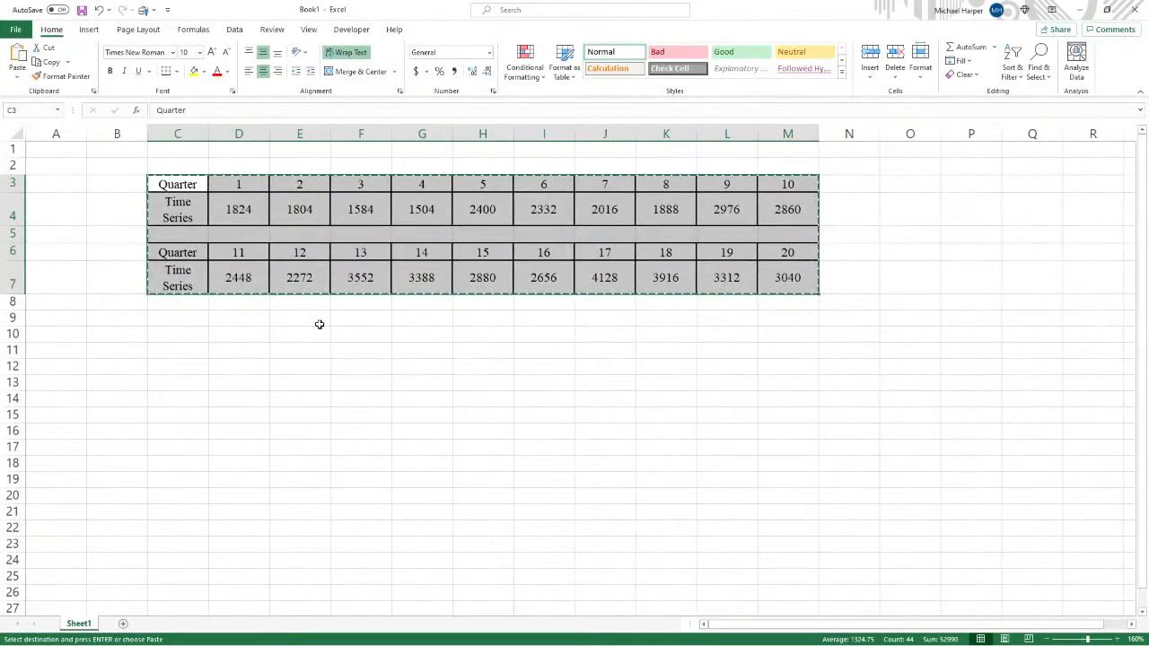
scroll(320, 324, "up", 1, "ctrl")
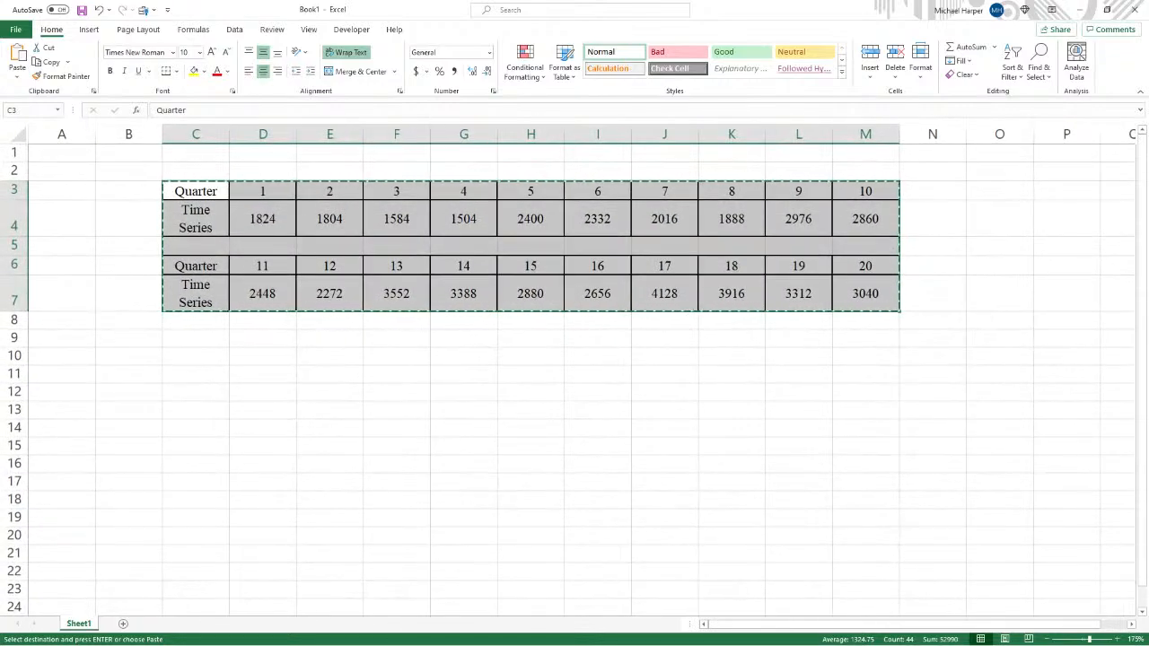
left_click(345, 370)
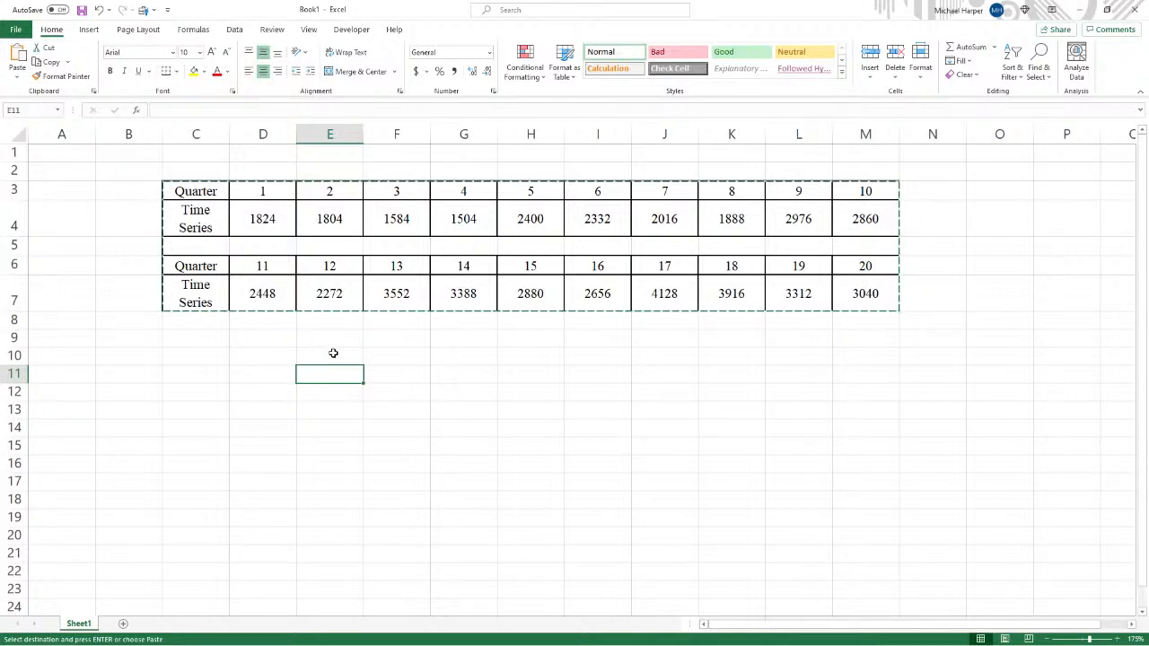
left_click(210, 361)
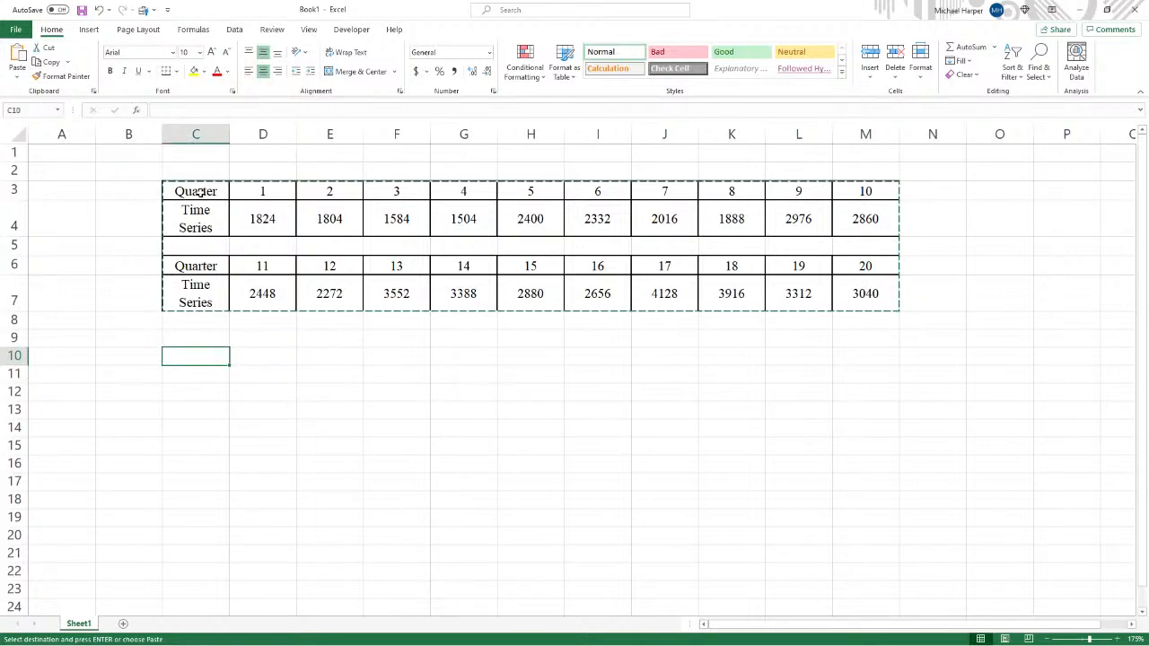
mouse_move(202, 191)
left_mouse_down()
mouse_move(628, 278)
mouse_move(855, 294)
left_mouse_up()
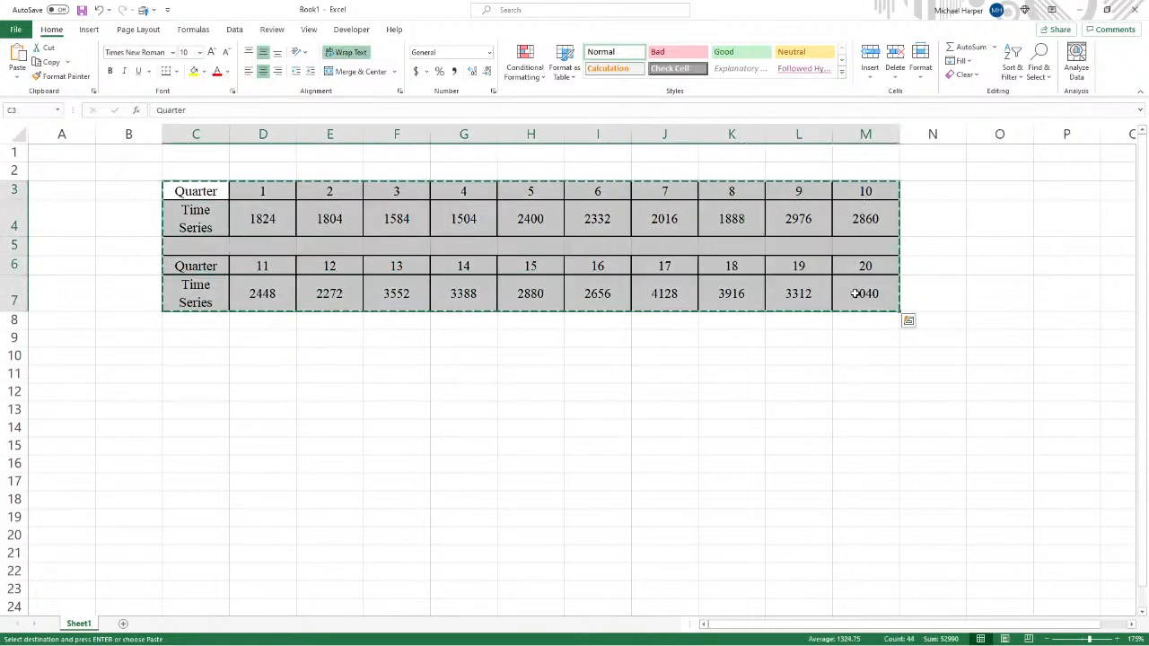
right_click(185, 359)
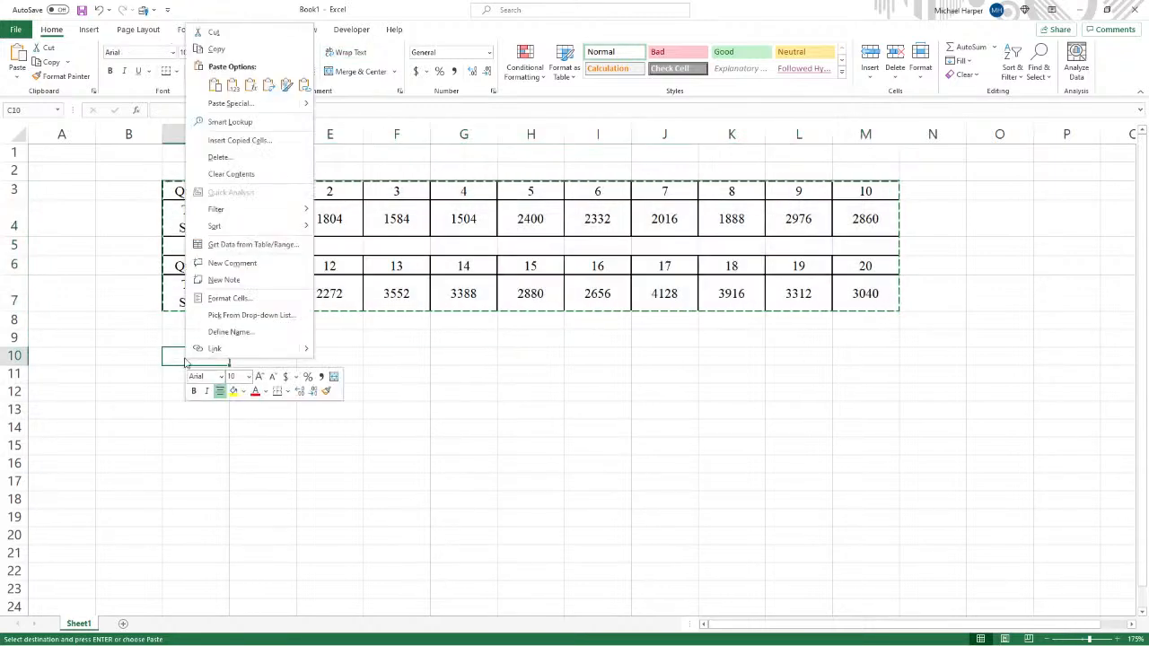
left_click(232, 84)
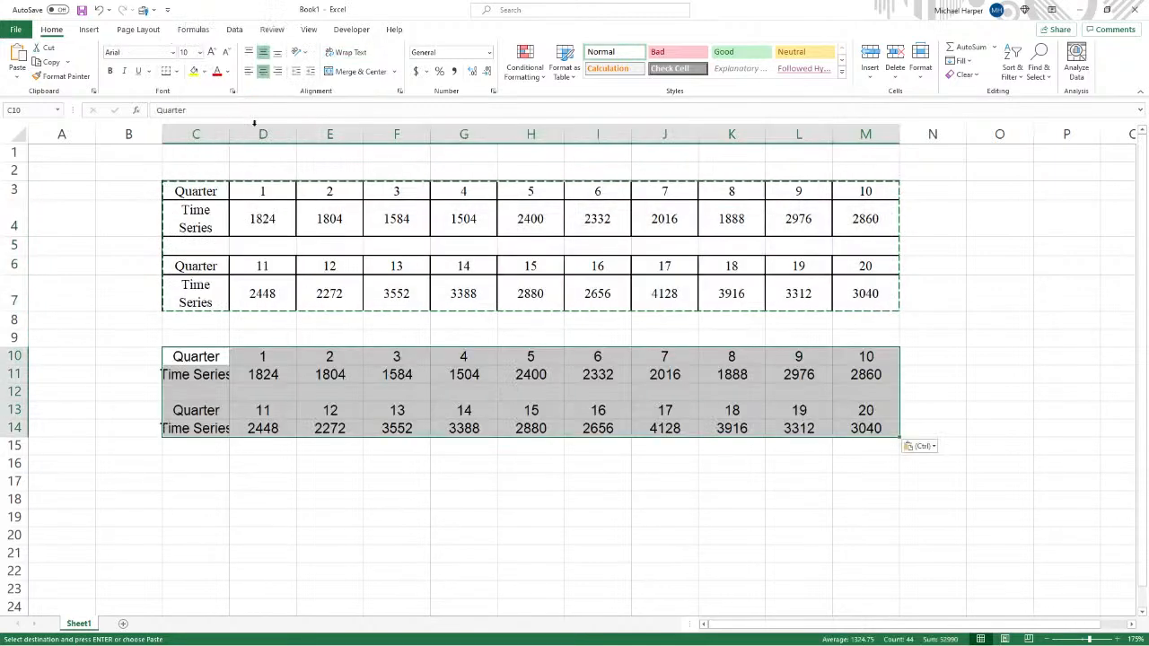
- Move quarters 11–20 and their time series values to the right of quarter 10, continuing rows 10 and 11
left_click_drag(266, 416, 848, 428)
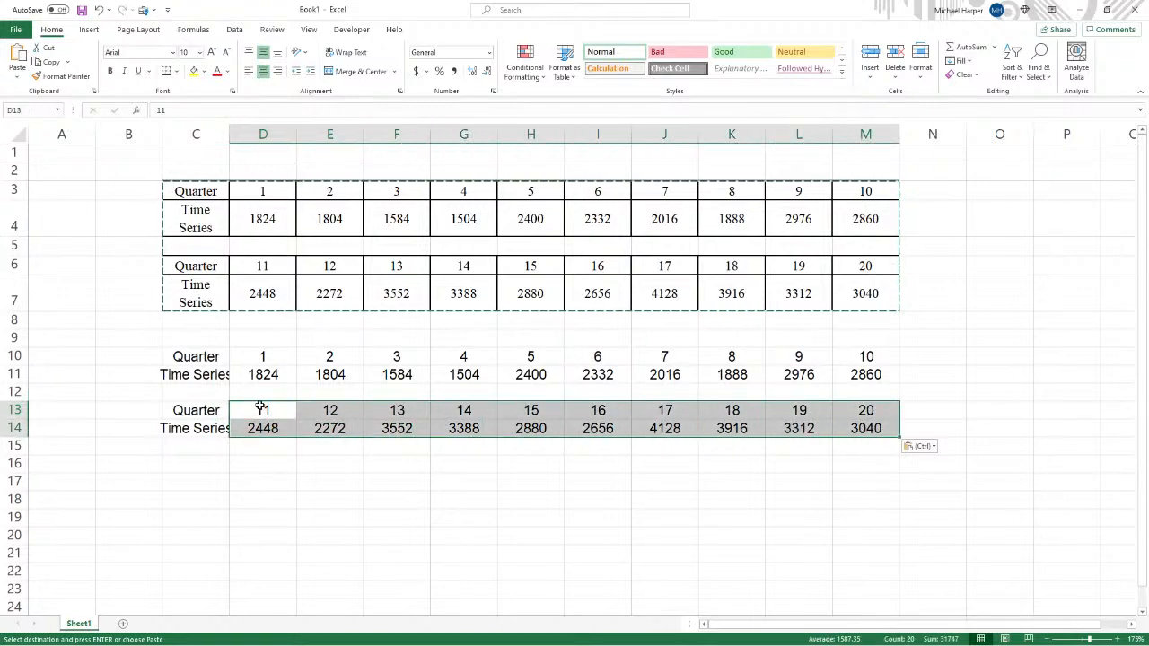
left_click_drag(259, 404, 934, 363)
- Insert a scatter chart with straight lines and markers from the quarter and time series rows, and reposition it beside the data
left_click_drag(263, 356, 1047, 374)
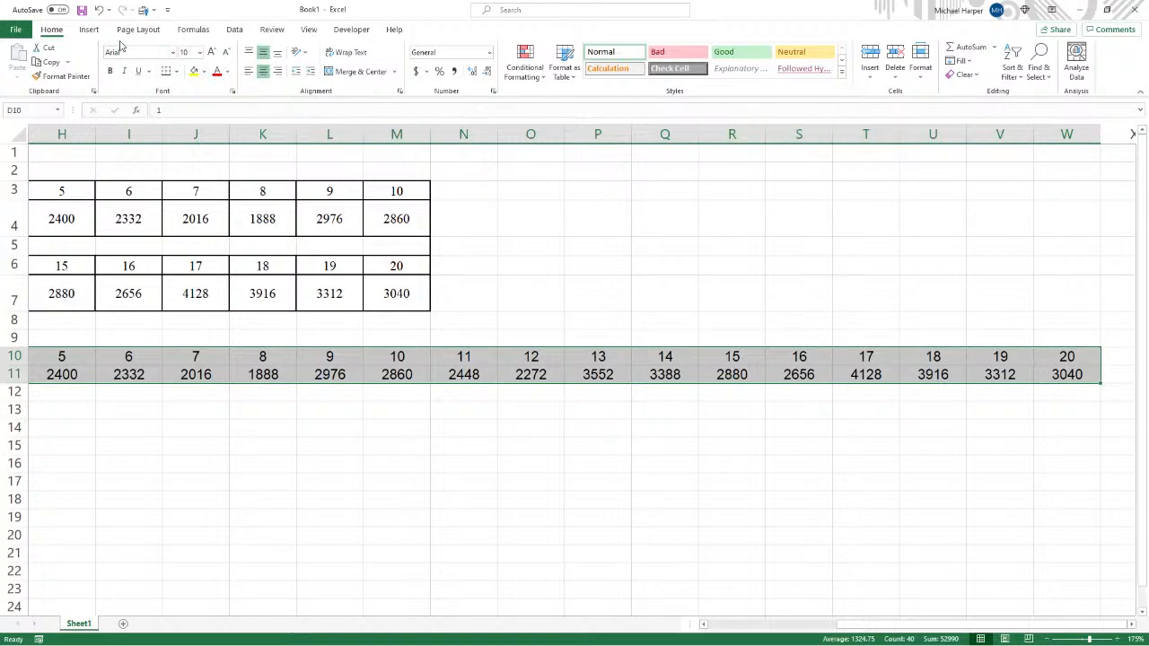
left_click(88, 29)
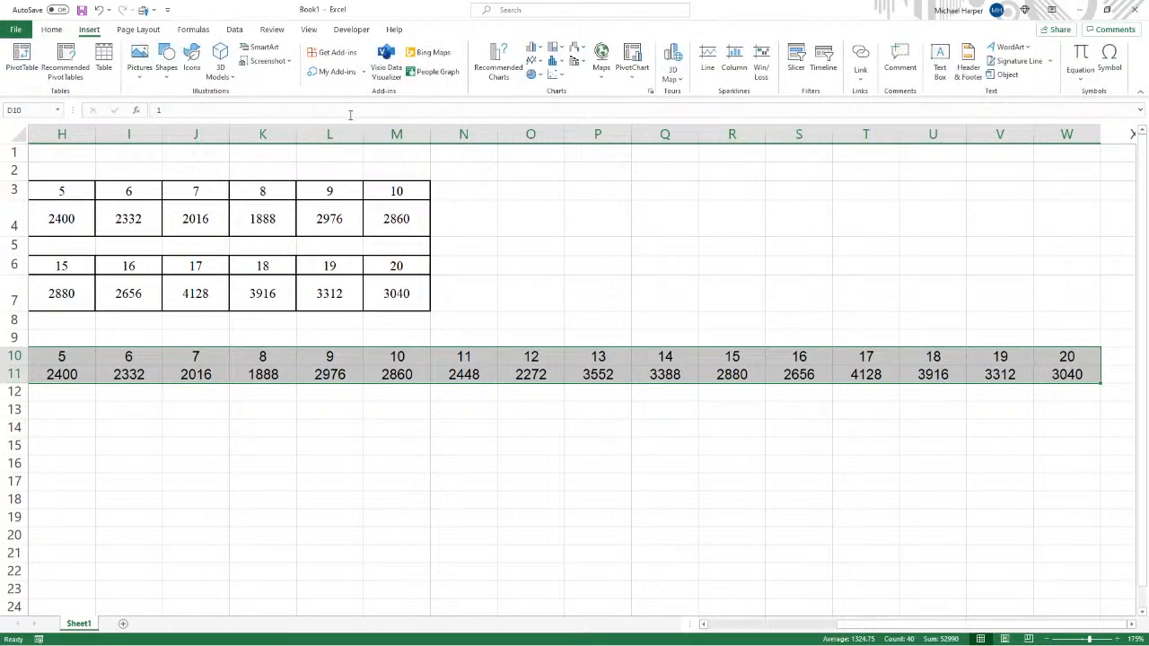
left_click(554, 74)
left_click(564, 147)
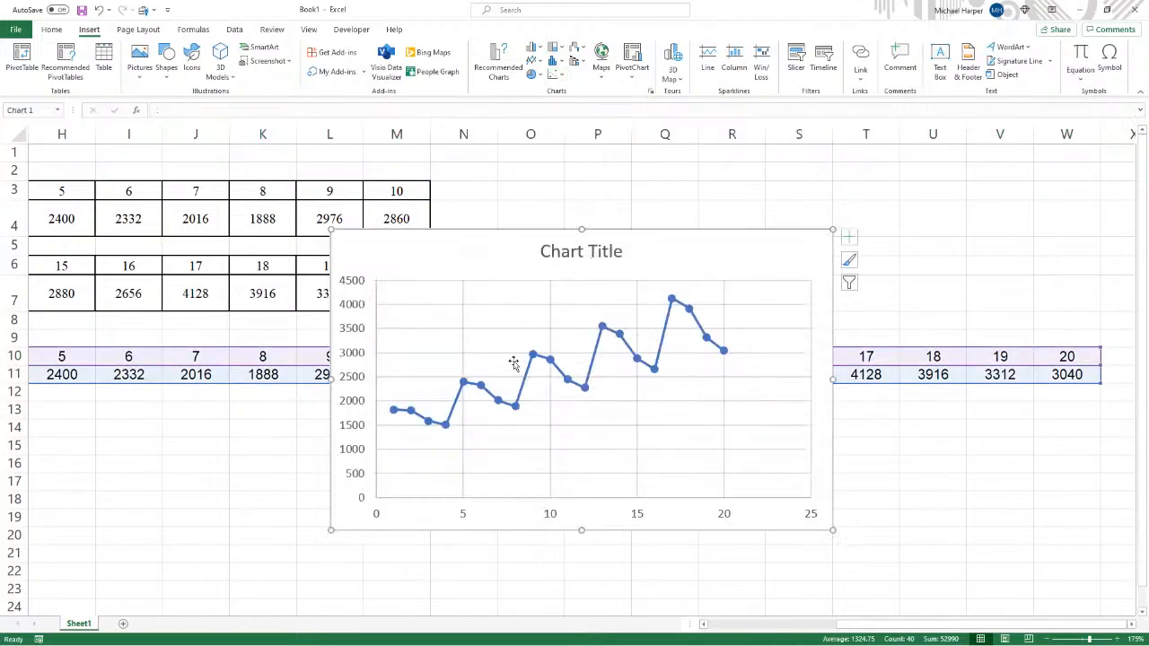
left_click_drag(516, 231, 697, 245)
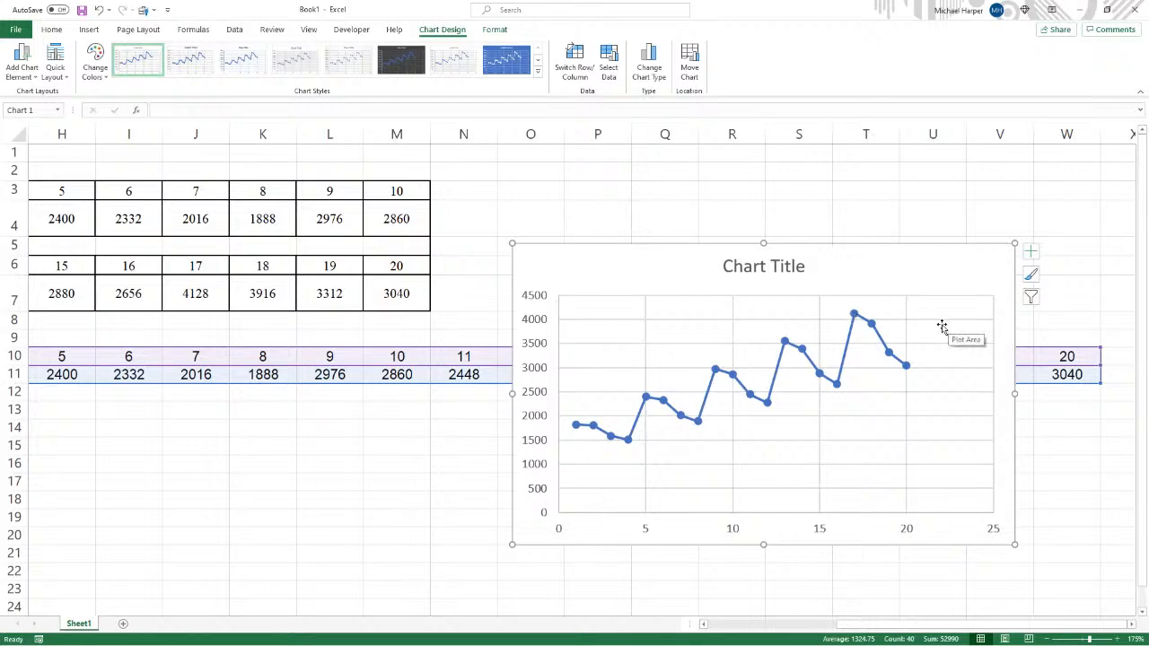
- Delete the leftover Quarter and Time Series labels in C13:C14
left_click(284, 485)
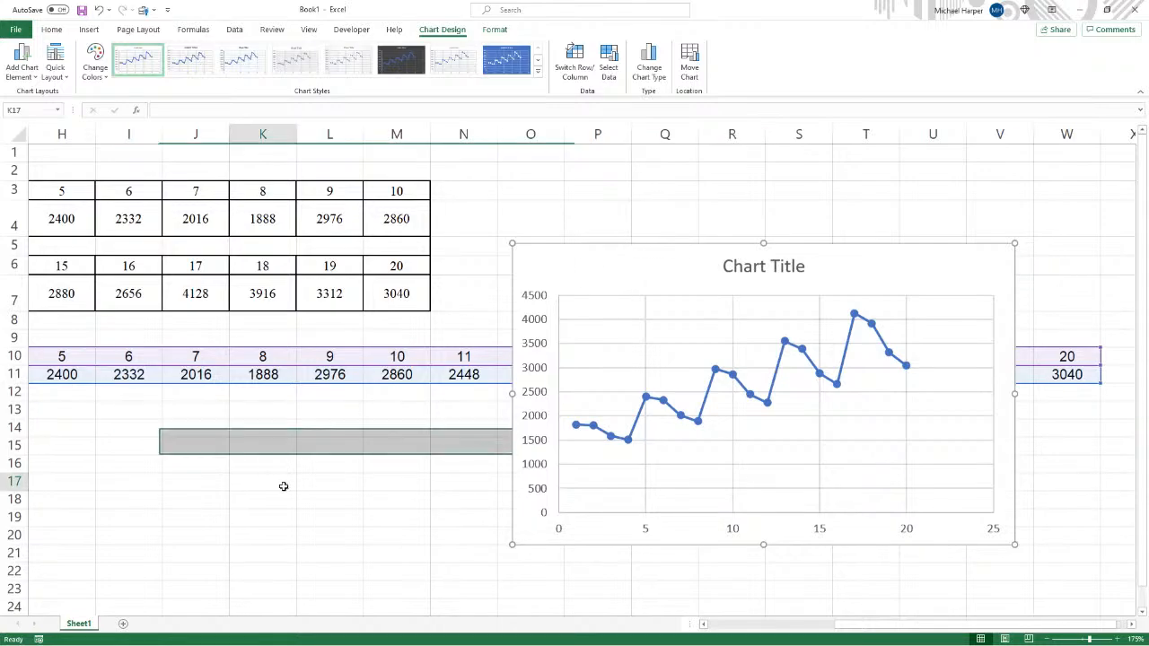
left_click_drag(833, 631, 714, 632)
left_click_drag(205, 411, 218, 440)
key("Delete")
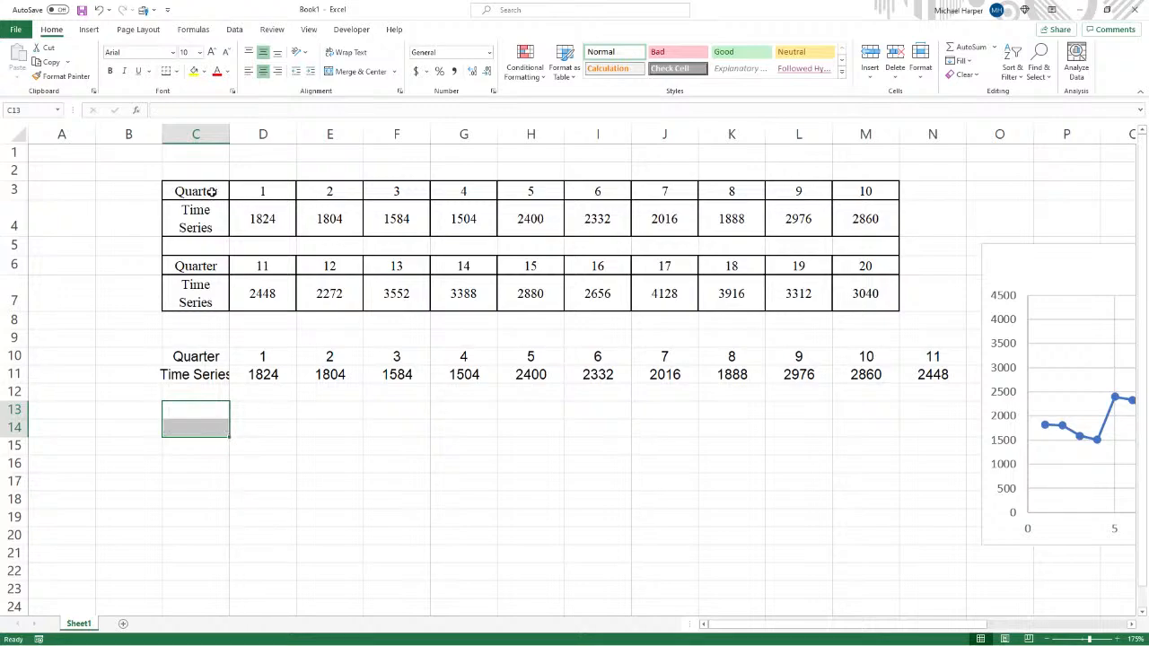
- Copy the original formatted table and paste its values only starting at cell C15
left_click_drag(220, 196, 850, 297)
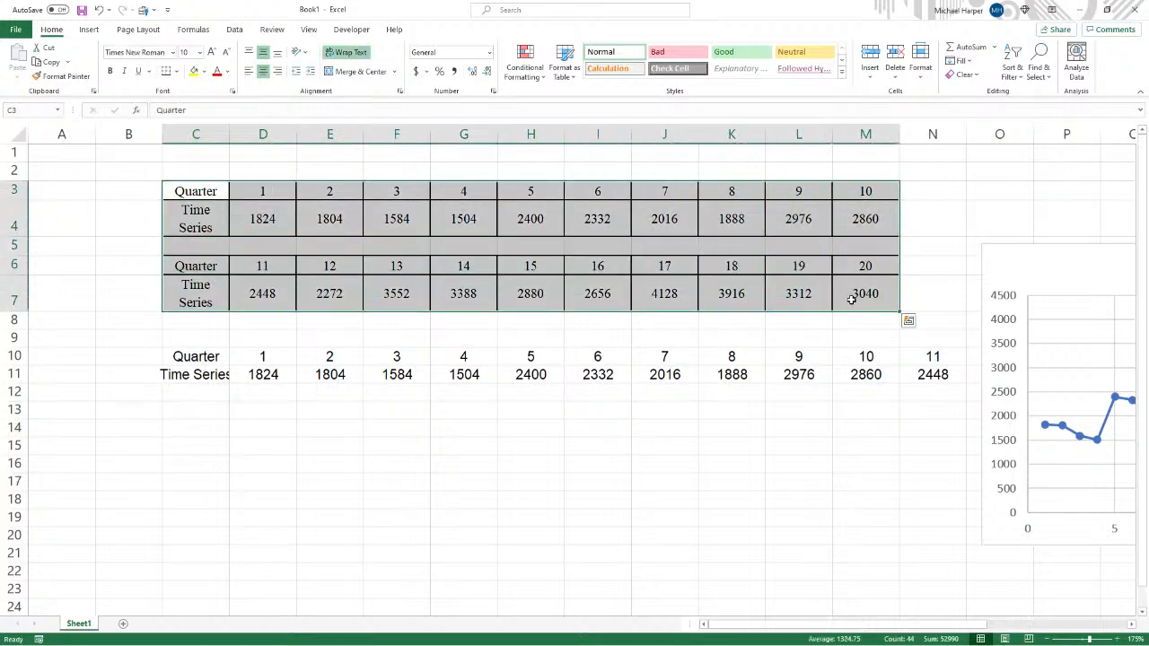
key("ctrl+c")
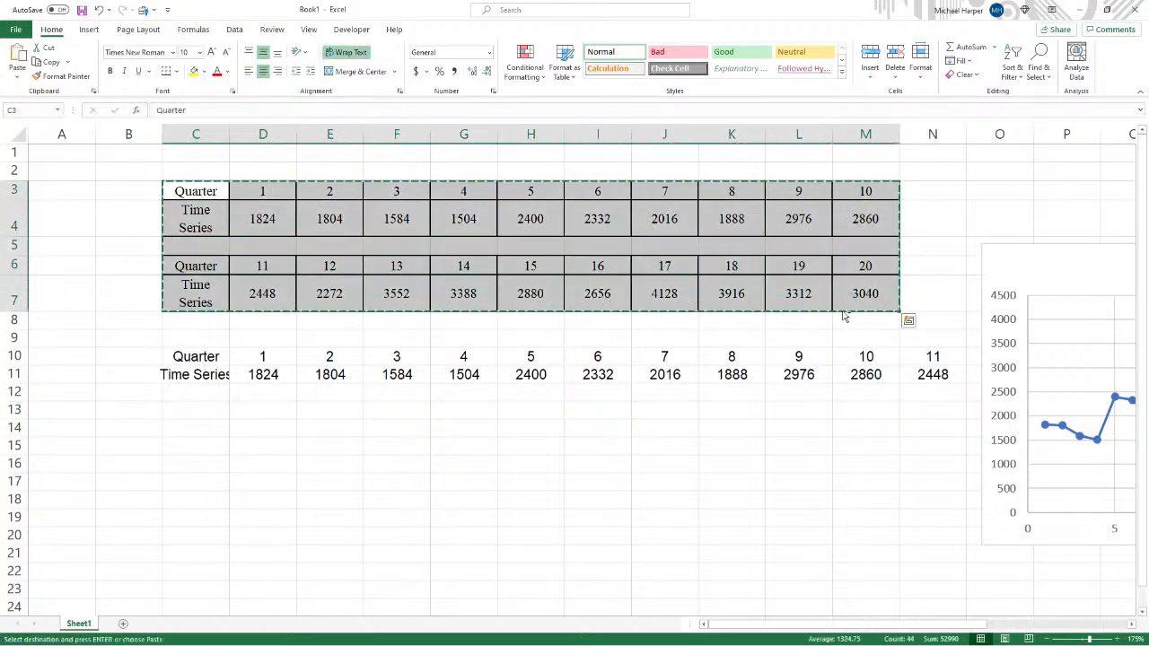
left_click(199, 446)
right_click(202, 446)
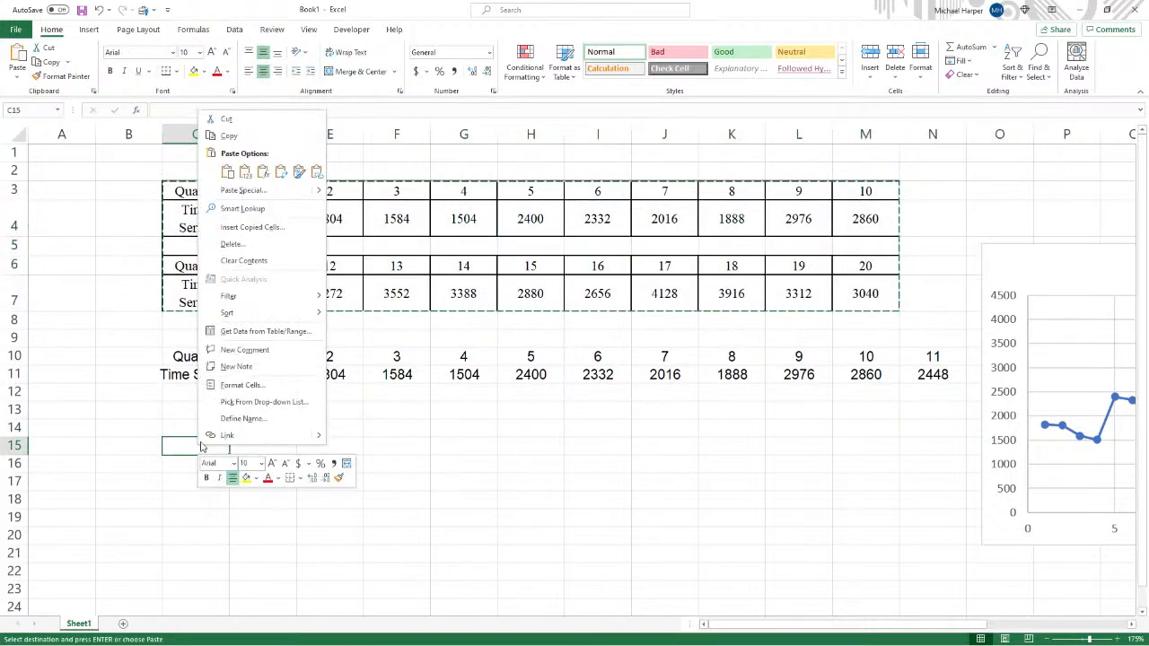
left_click(246, 172)
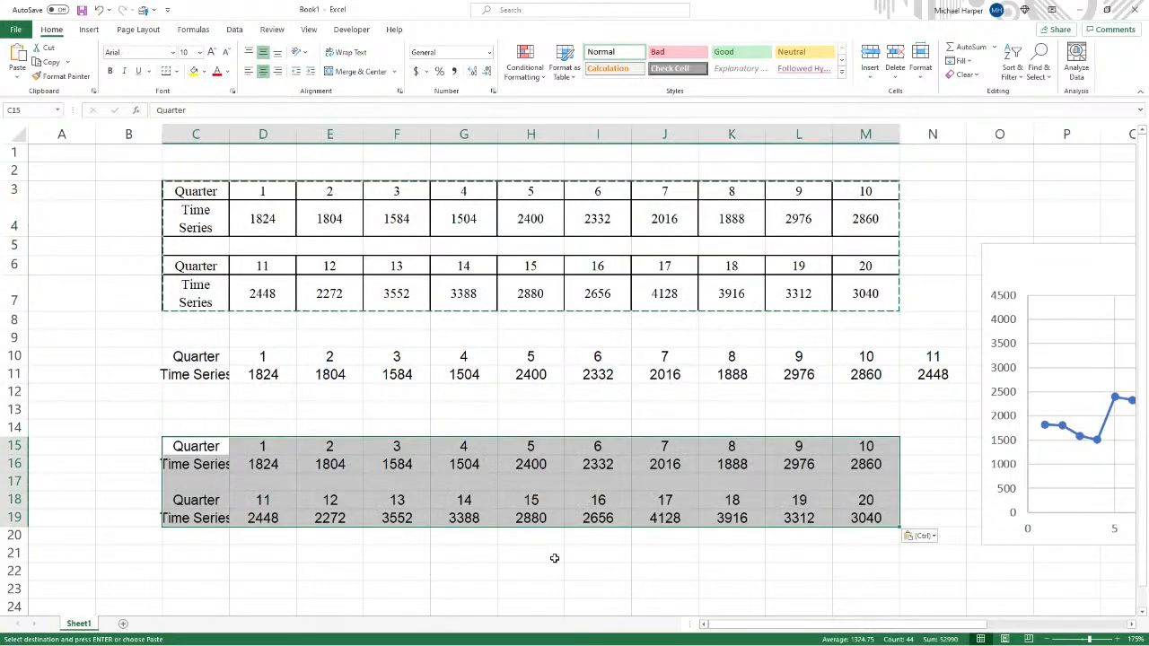
- Clear the row labels in C18:C19 and C15:C16 of the new copy
left_click_drag(196, 500, 199, 513)
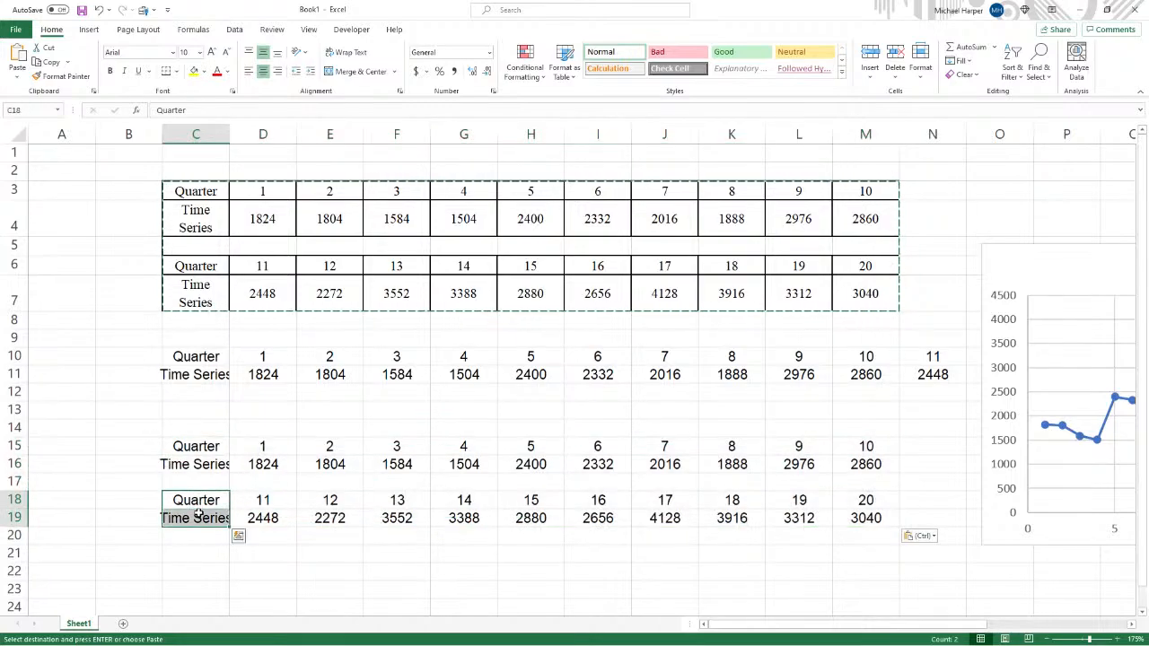
key("Delete")
left_click_drag(207, 451, 204, 464)
key("Delete")
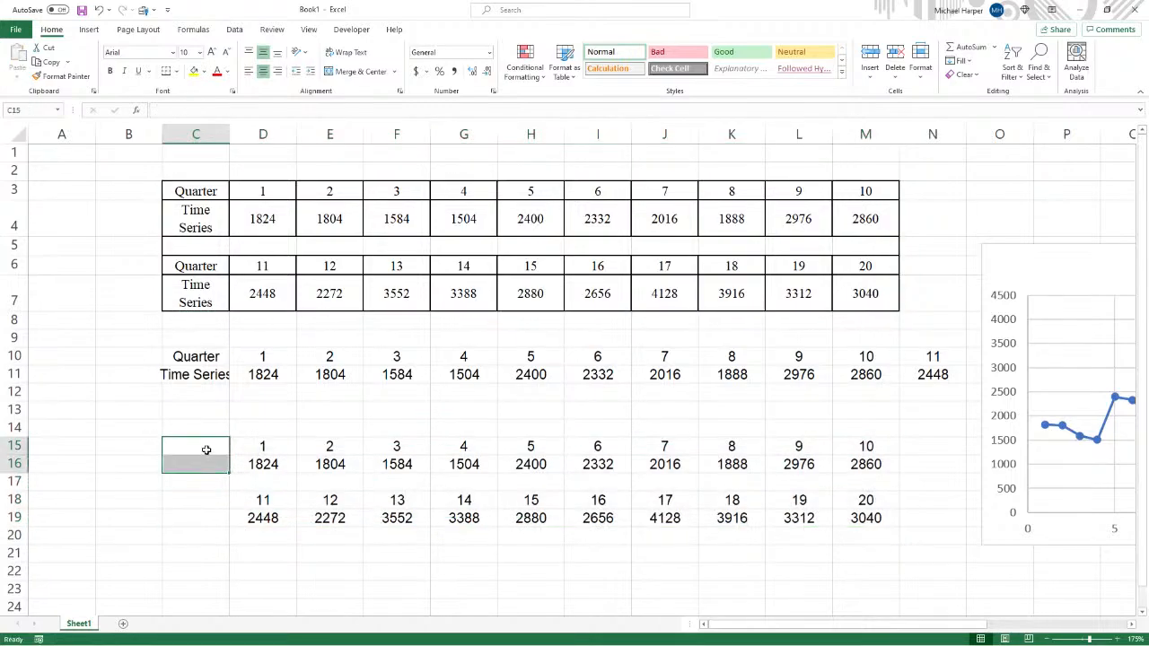
- Label cells C15 to C17 as TS, Year1 and Year2
left_click(209, 453)
type("T")
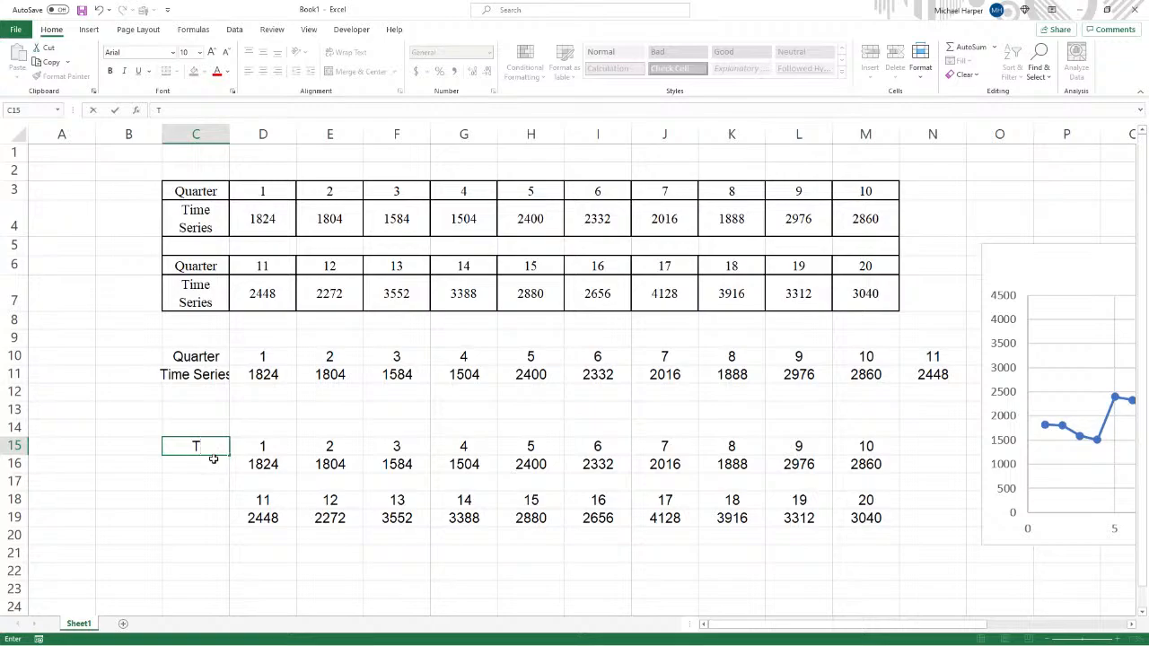
type("S")
key("Return")
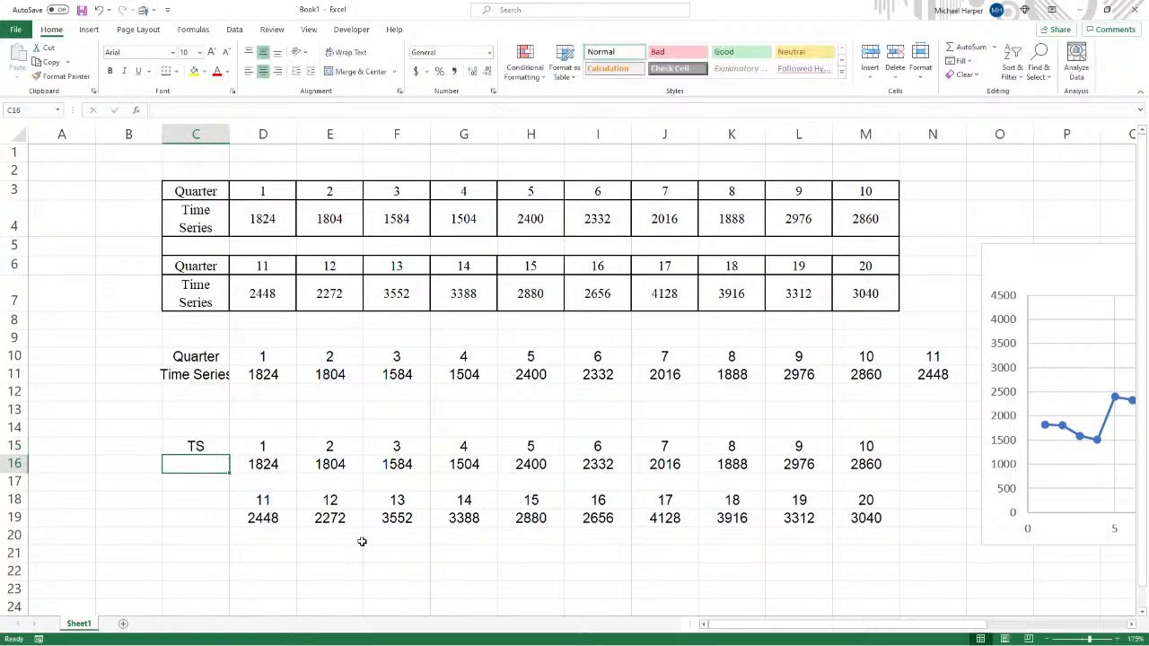
type("Year")
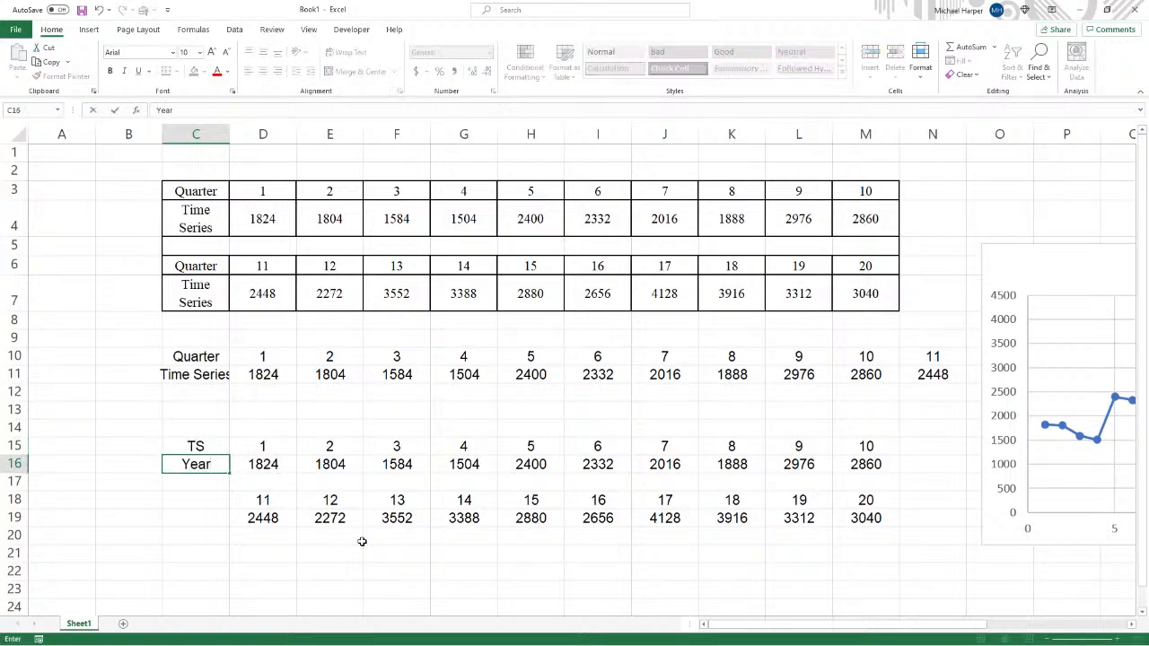
type("1")
key("Return")
type("Year1")
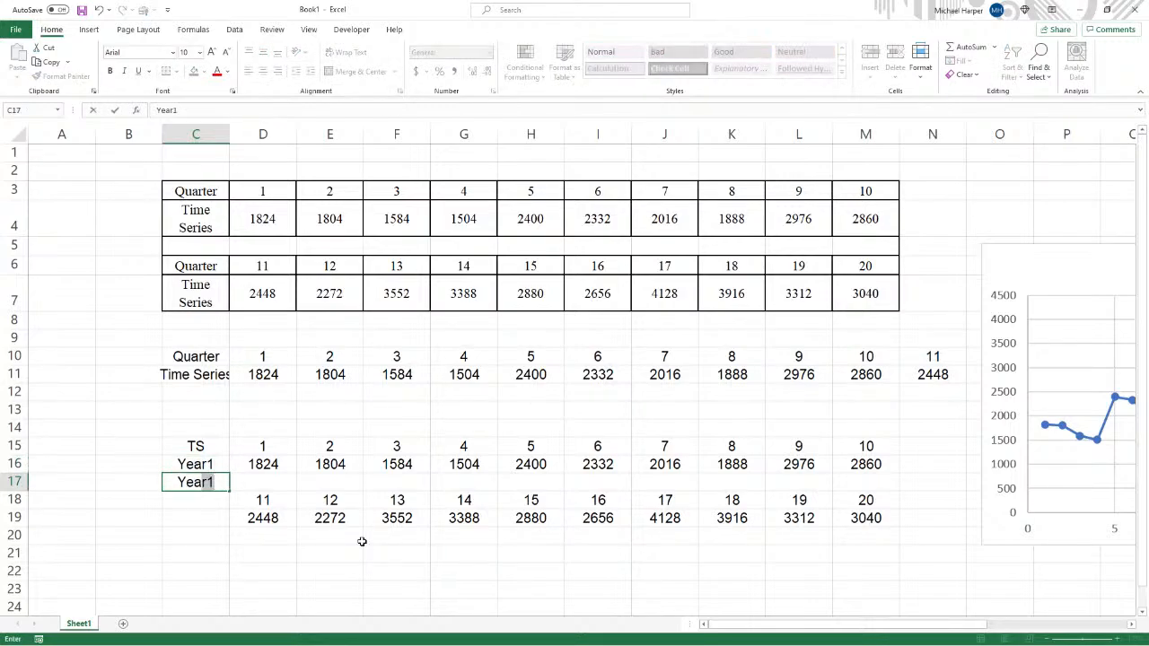
key("BackSpace")
type("2")
key("Return")
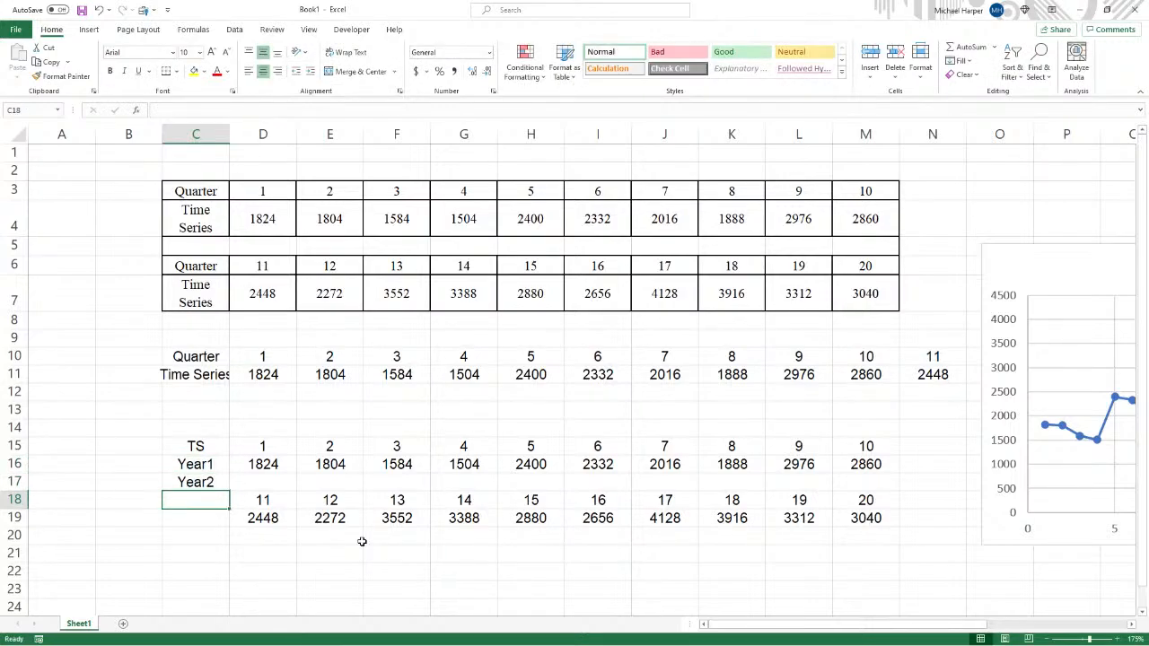
- Label cells C18 to C20 as Year3, Year4 and Year5
type("Y")
key("Return")
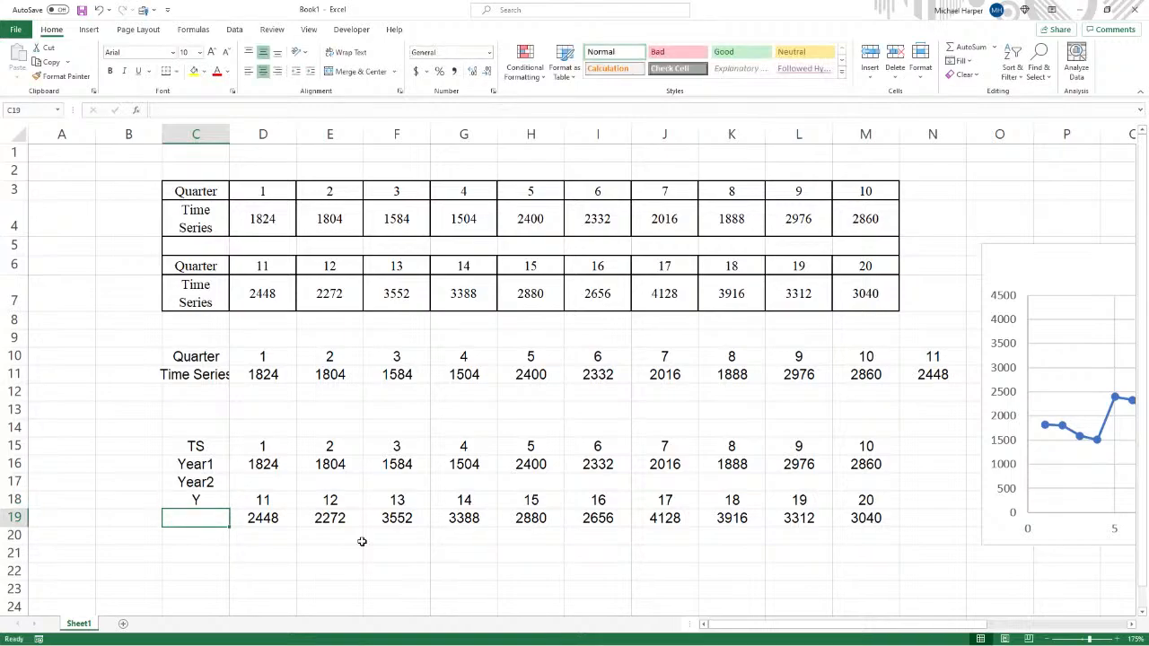
key("Up")
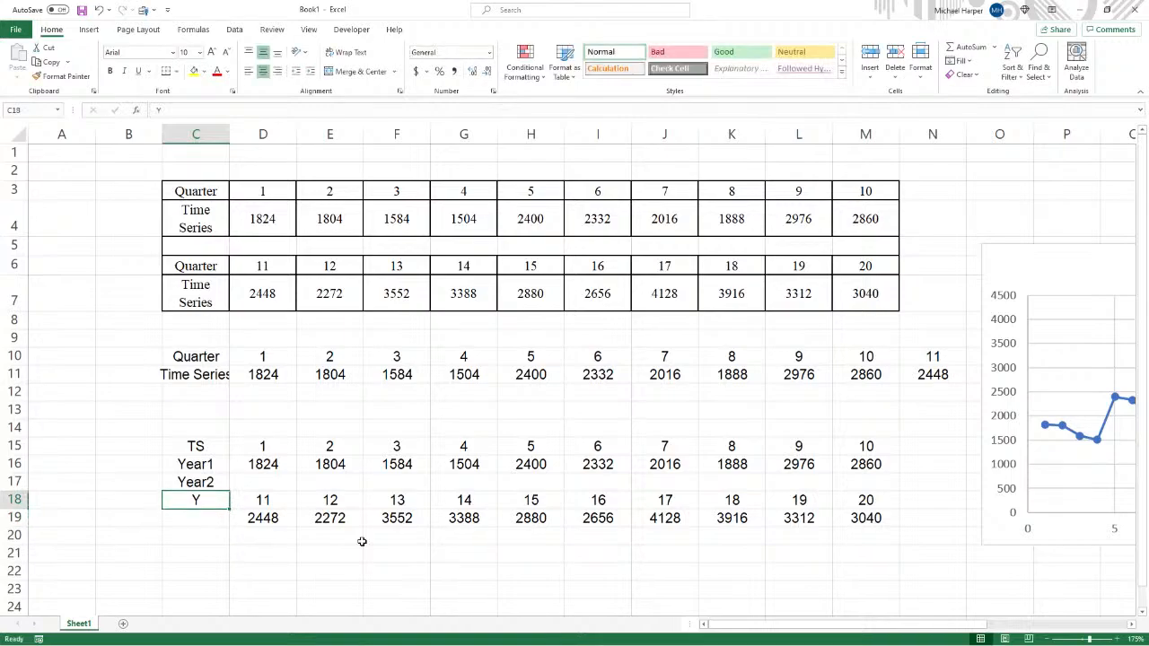
type("Year")
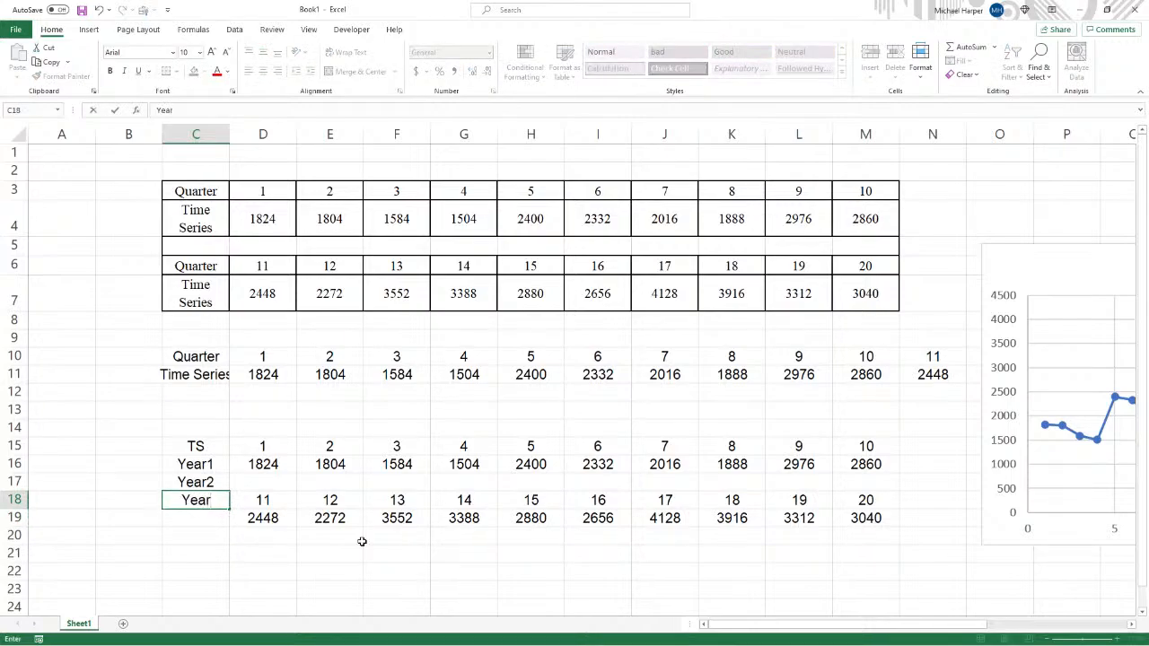
type("3")
key("Return")
type("Y")
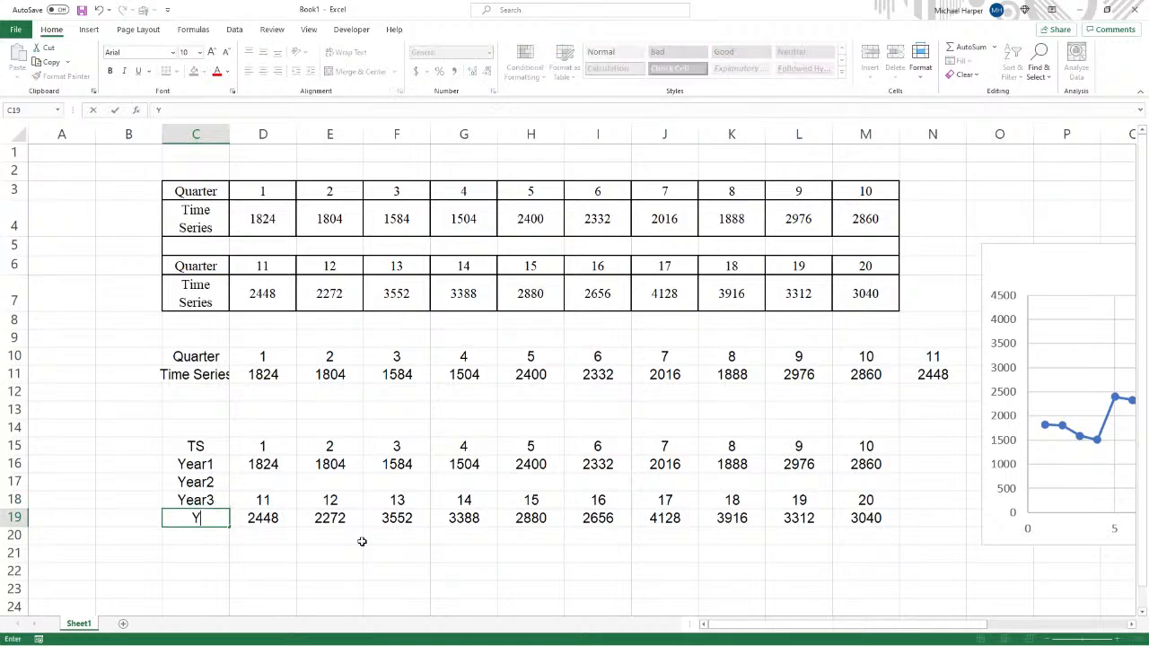
type("ear4")
key("Return")
type("Year")
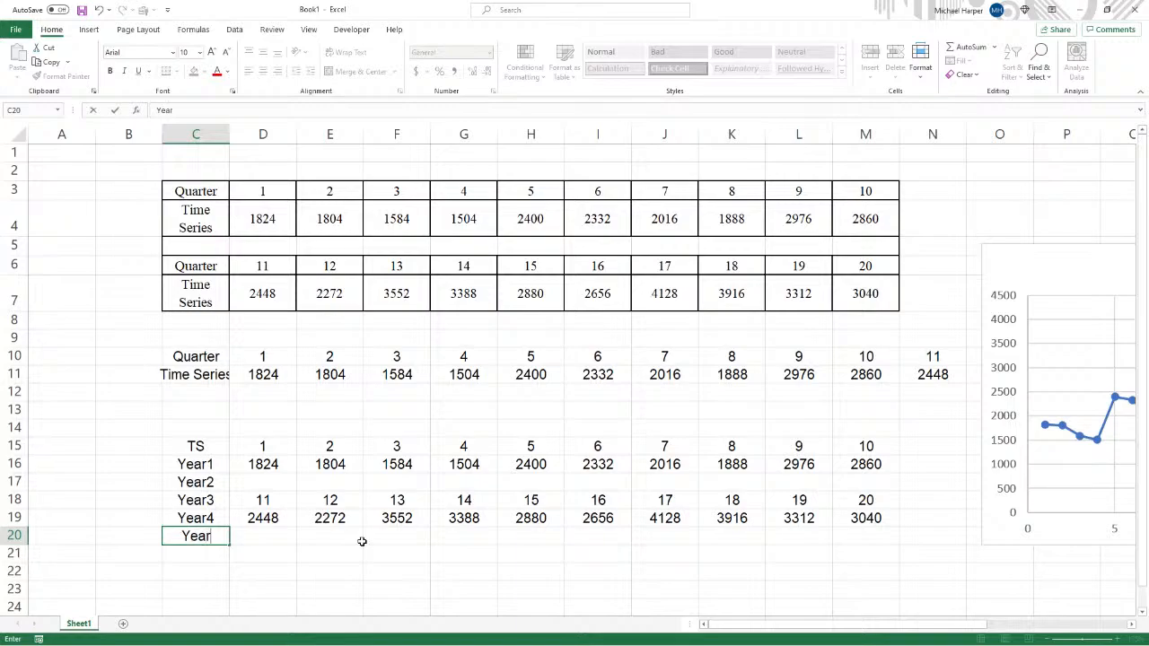
type("5")
key("Return")
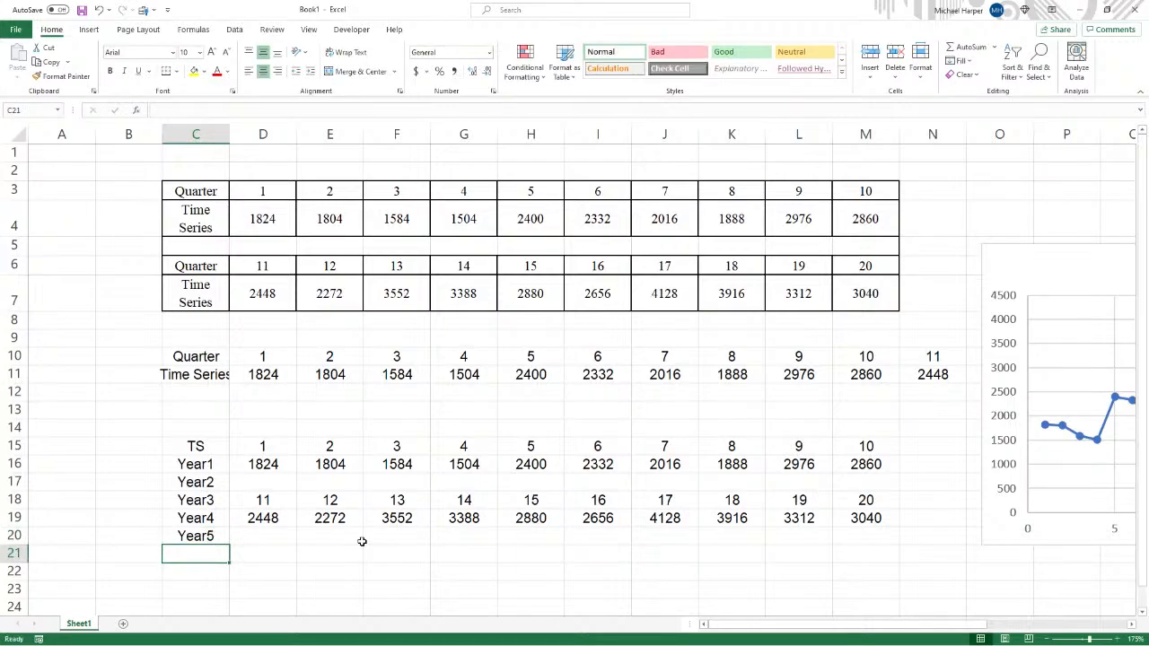
- Move the quarters 11–20 block from rows 18–19 down to rows 22–23
left_click_drag(279, 500, 869, 521)
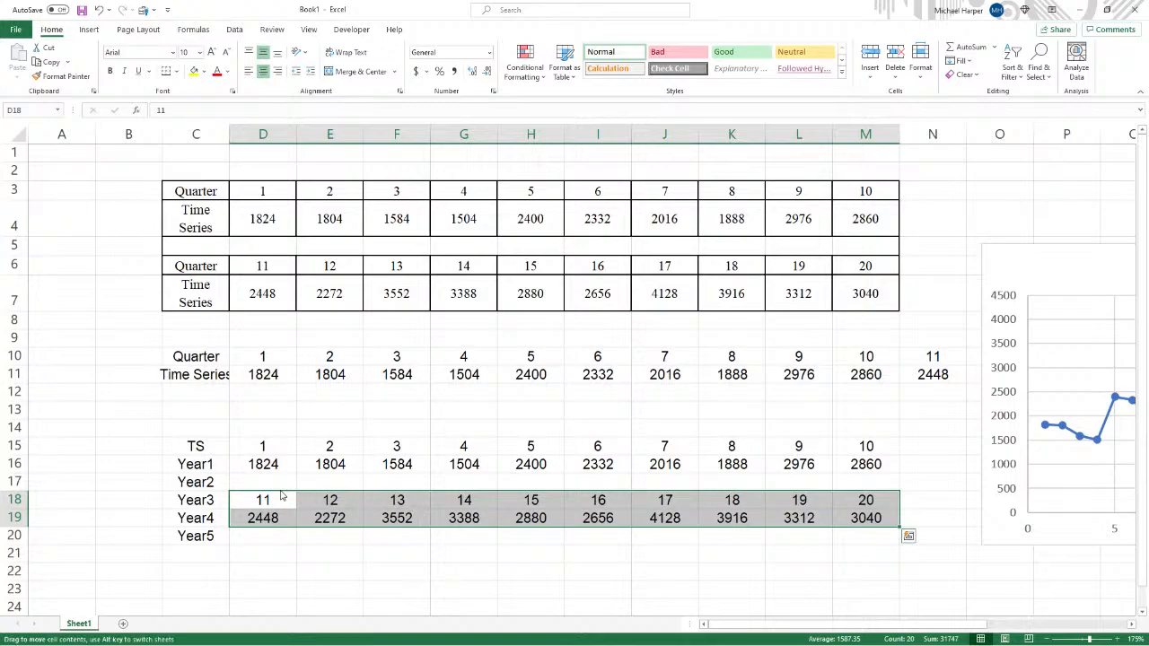
left_click_drag(279, 496, 268, 570)
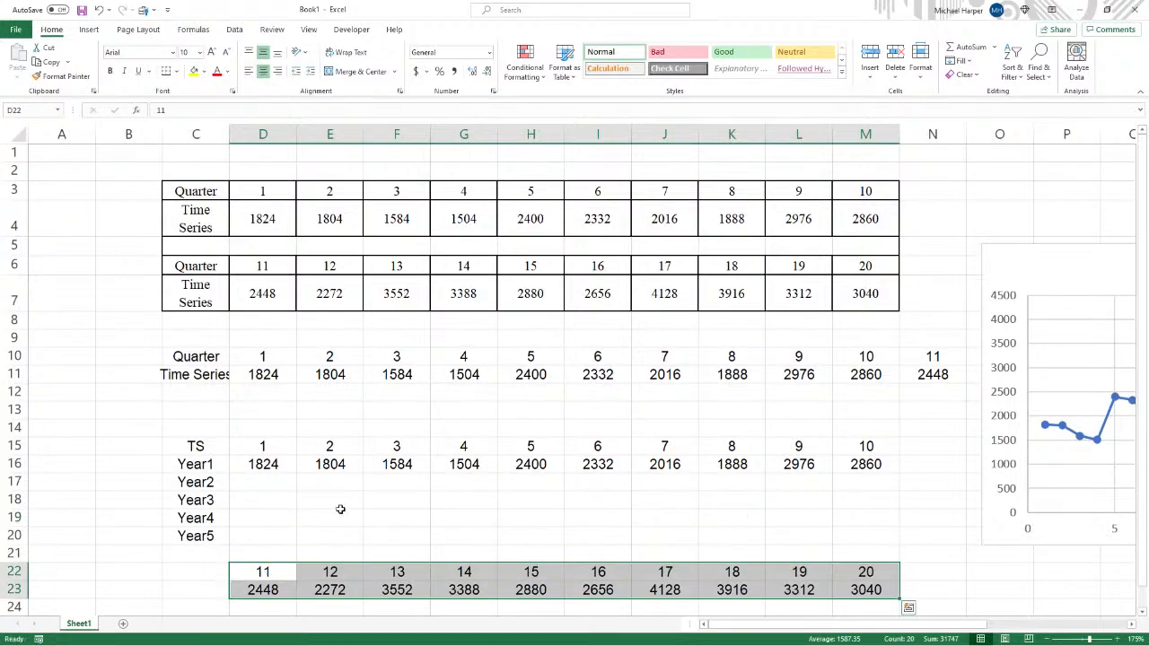
- Set D17 to reference the quarter 5 value in H16
left_click(259, 483)
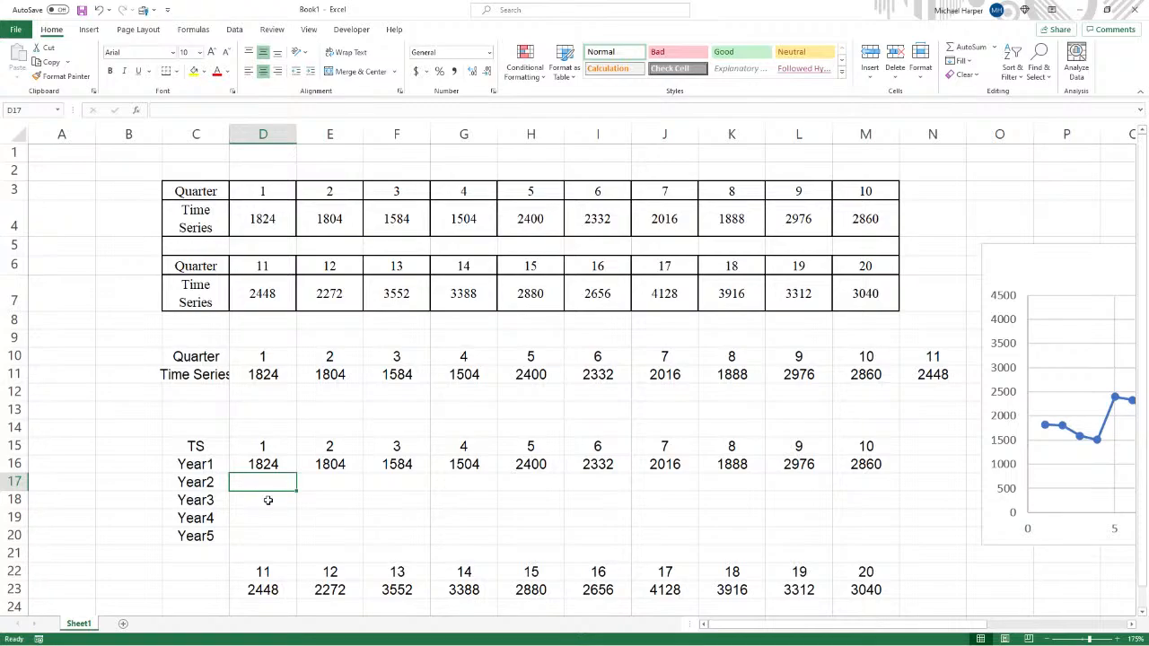
type("=")
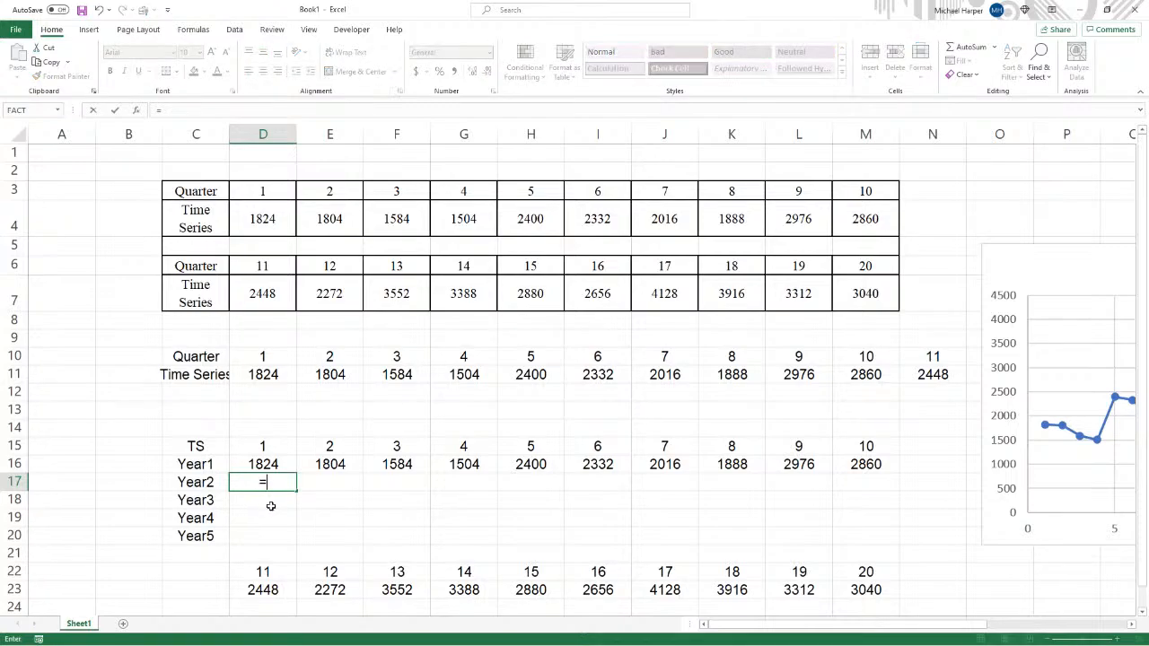
left_click(532, 463)
key("Return")
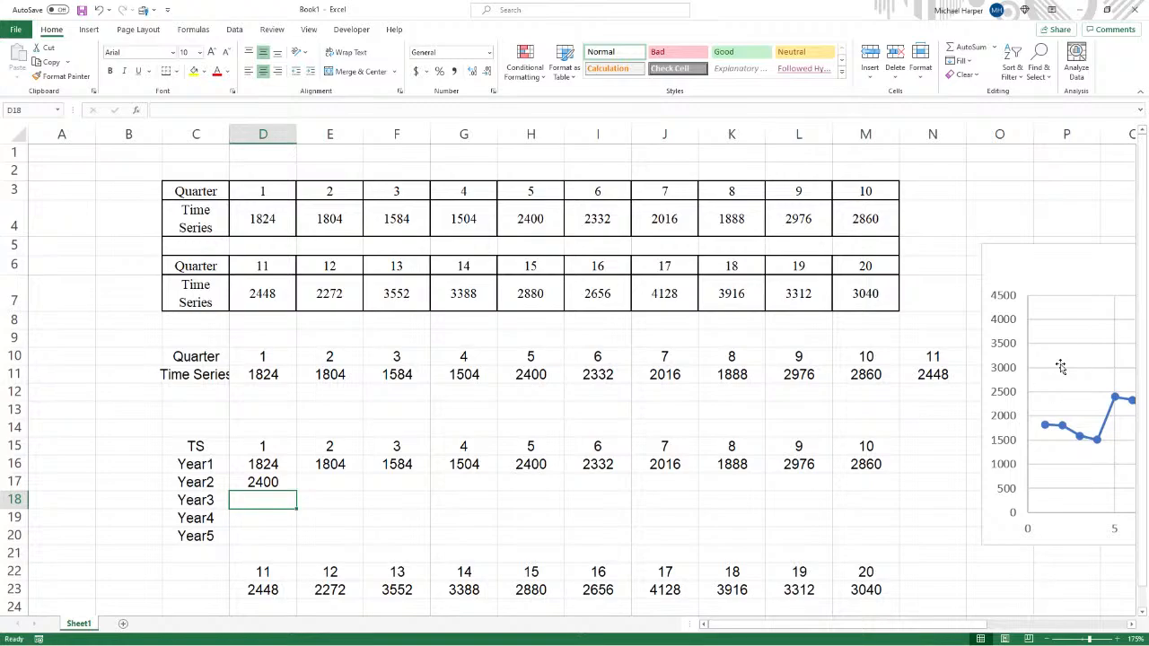
- Move the chart up beside the data tables
left_click_drag(1017, 253, 1011, 147)
left_click_drag(1007, 531, 988, 404)
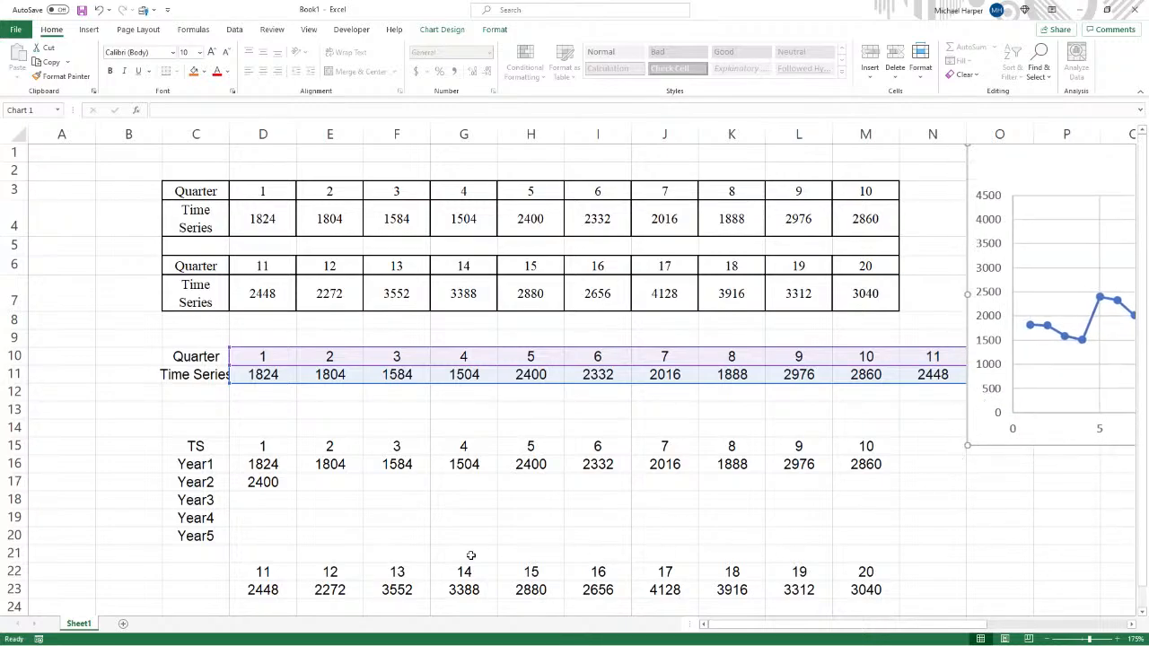
- Move the quarters 11–20 block up to continue rows 15–16 starting at column N
left_click_drag(269, 576, 858, 593)
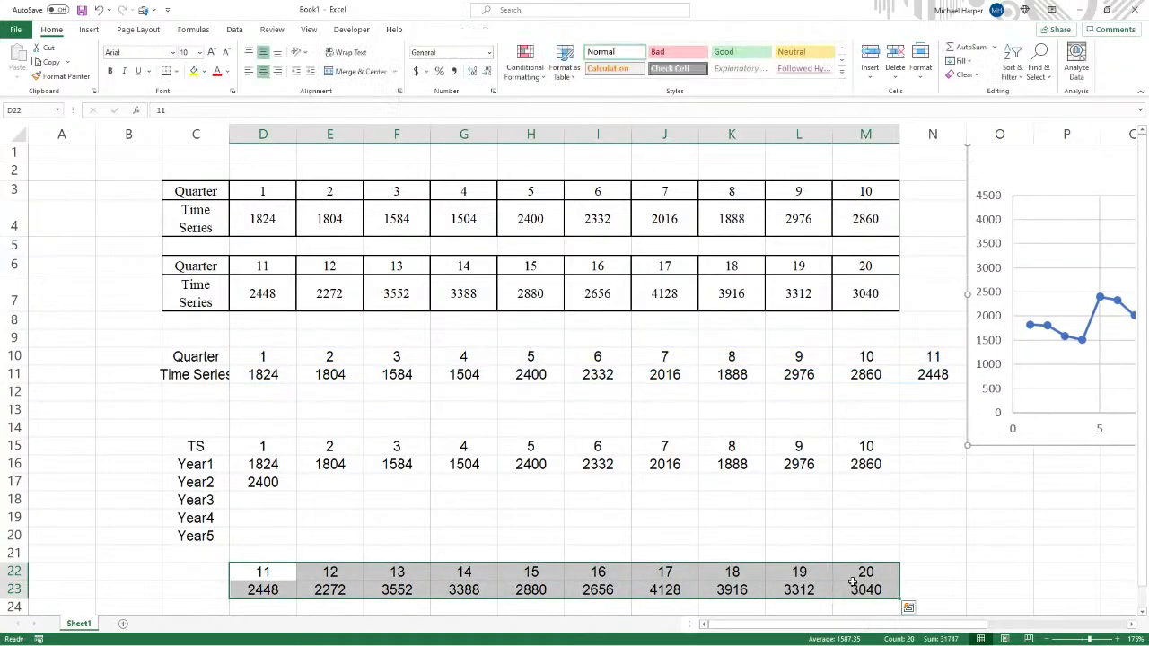
left_click_drag(266, 565, 925, 464)
- Set D18, D19 and D20 to reference the quarter 9, 13 and 17 values in row 16
left_click(256, 495)
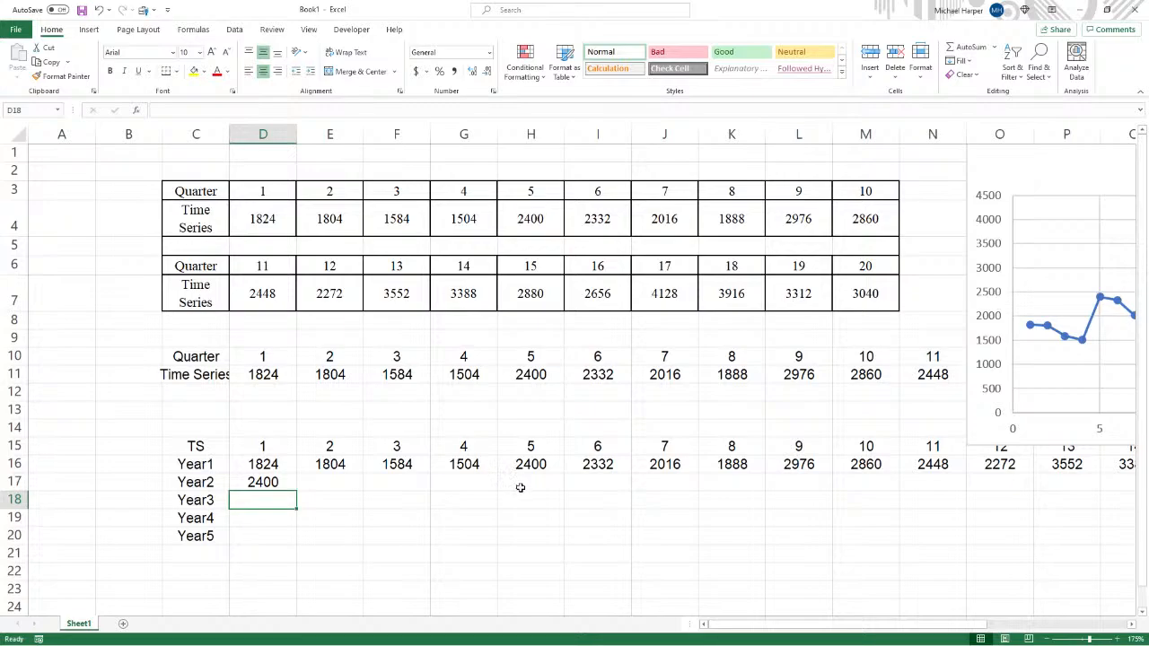
type("=")
left_click(797, 464)
key("Return")
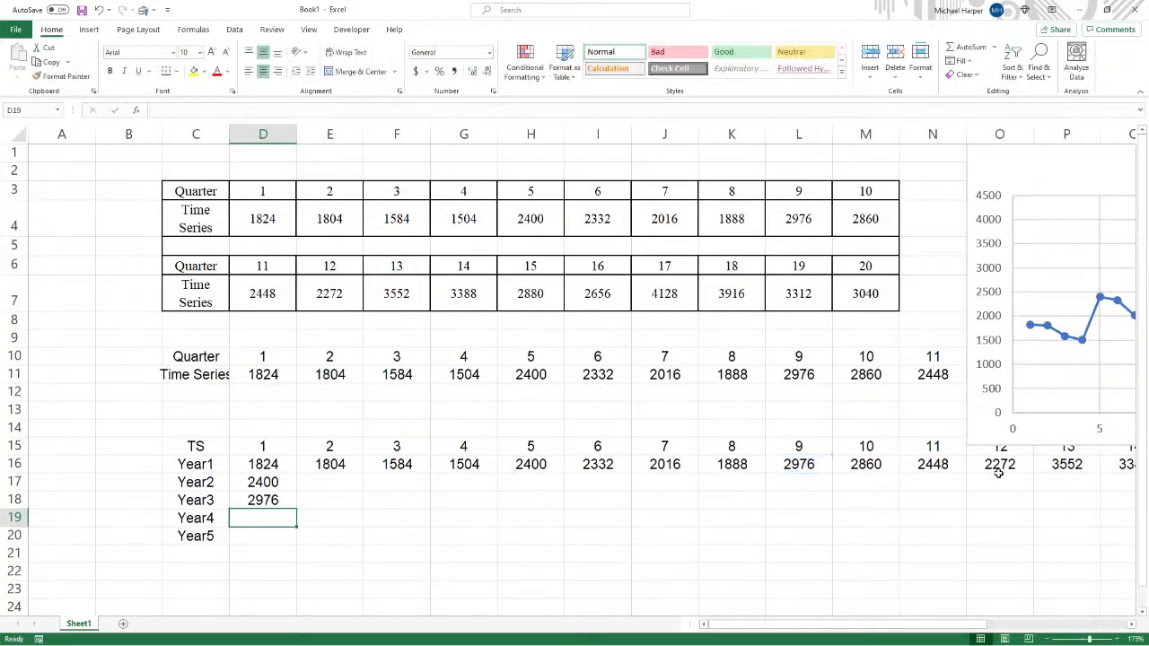
type("=")
left_click(1059, 464)
key("Return")
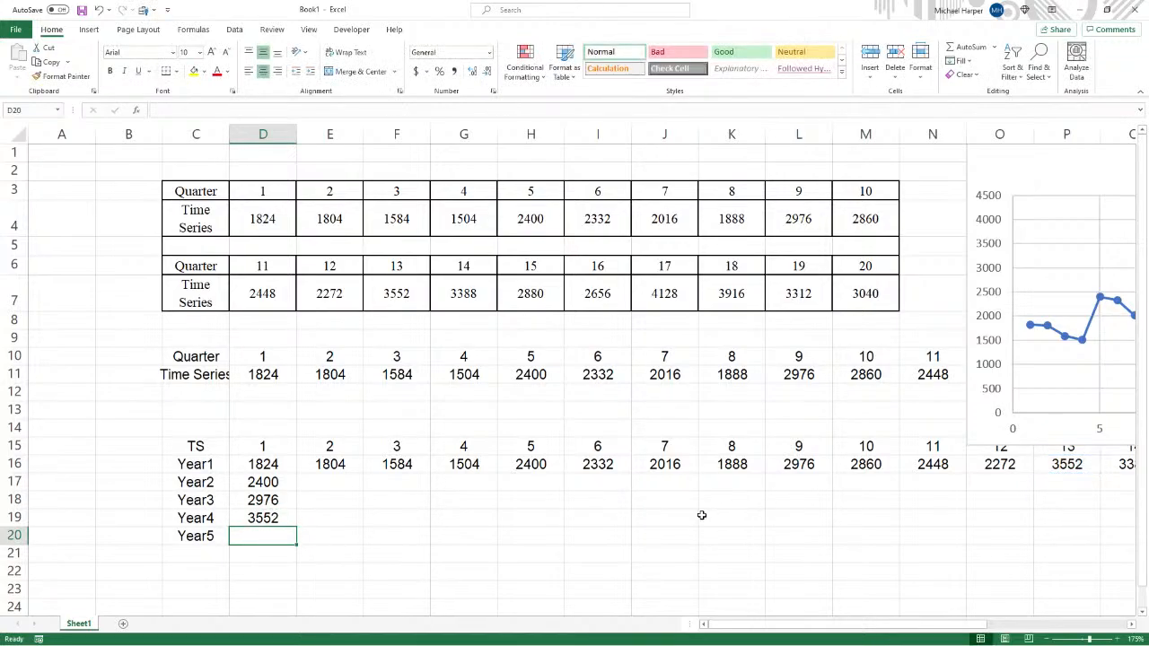
type("=")
left_click_drag(814, 628, 970, 619)
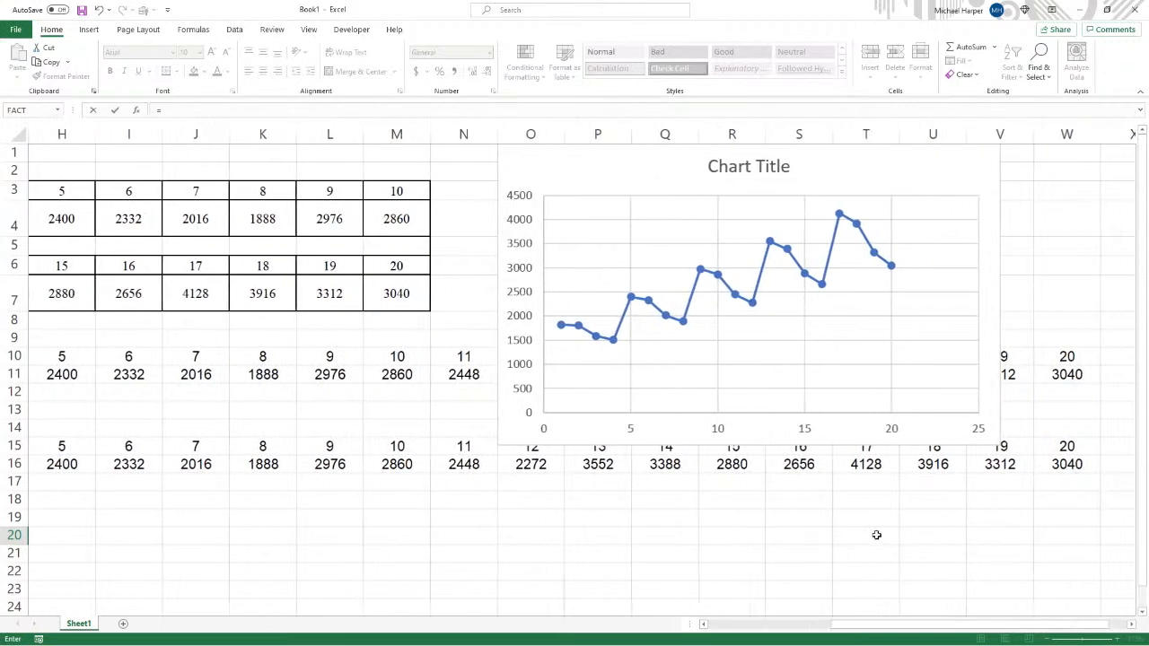
left_click(866, 464)
key("Return")
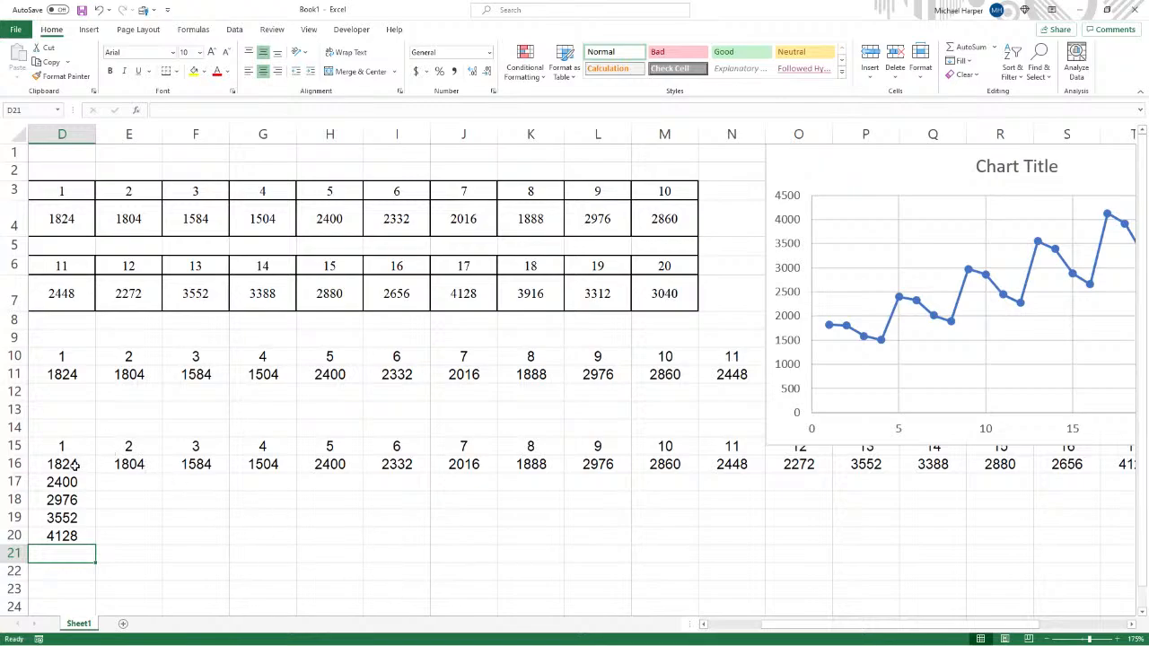
- Fill the year formulas across and down to complete the Year2–Year5 table in D17:G20
left_click_drag(75, 464, 239, 463)
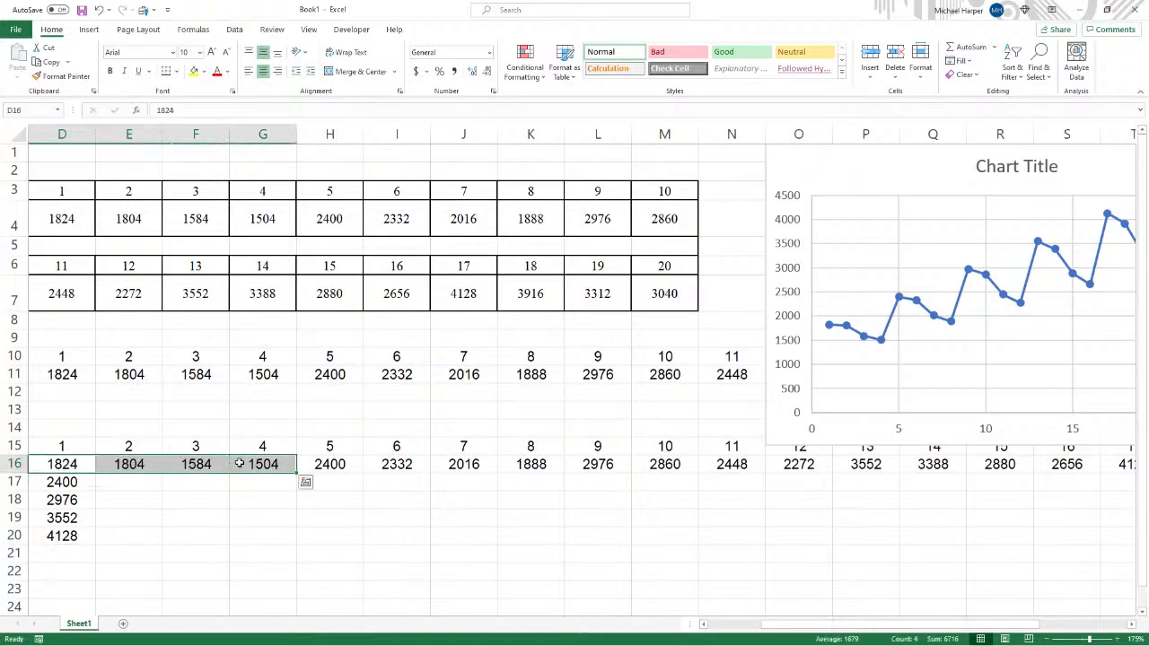
left_click(321, 462)
left_click_drag(74, 484, 274, 538)
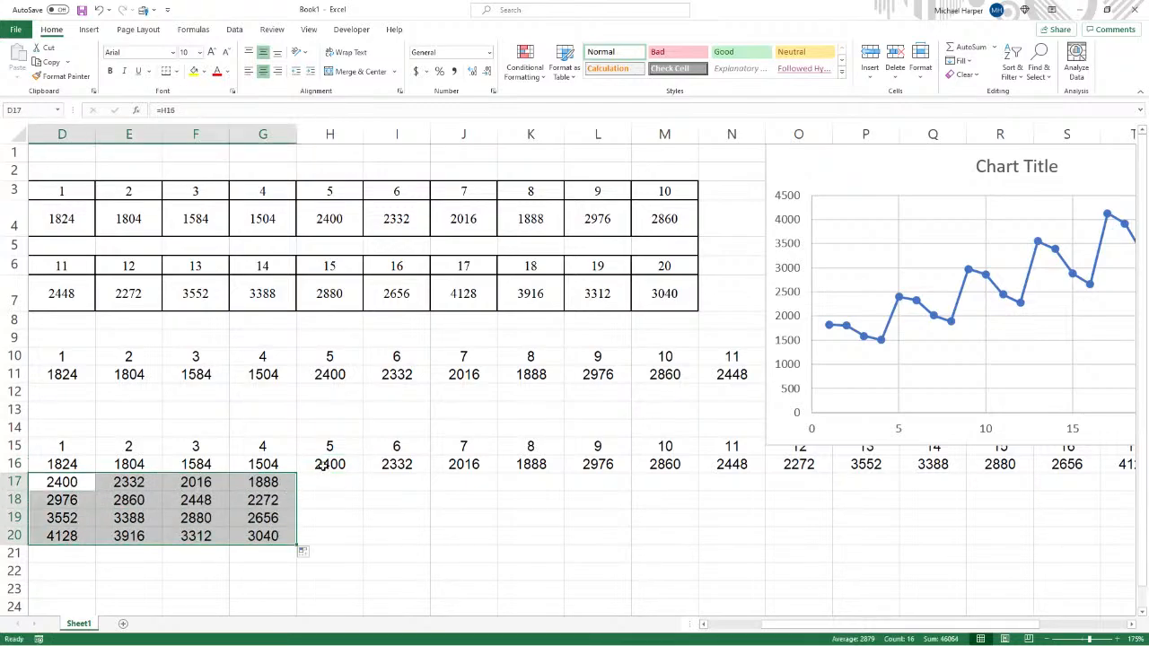
- Review the row 16 quarter values in groups of four across the sheet
left_click_drag(321, 466, 787, 466)
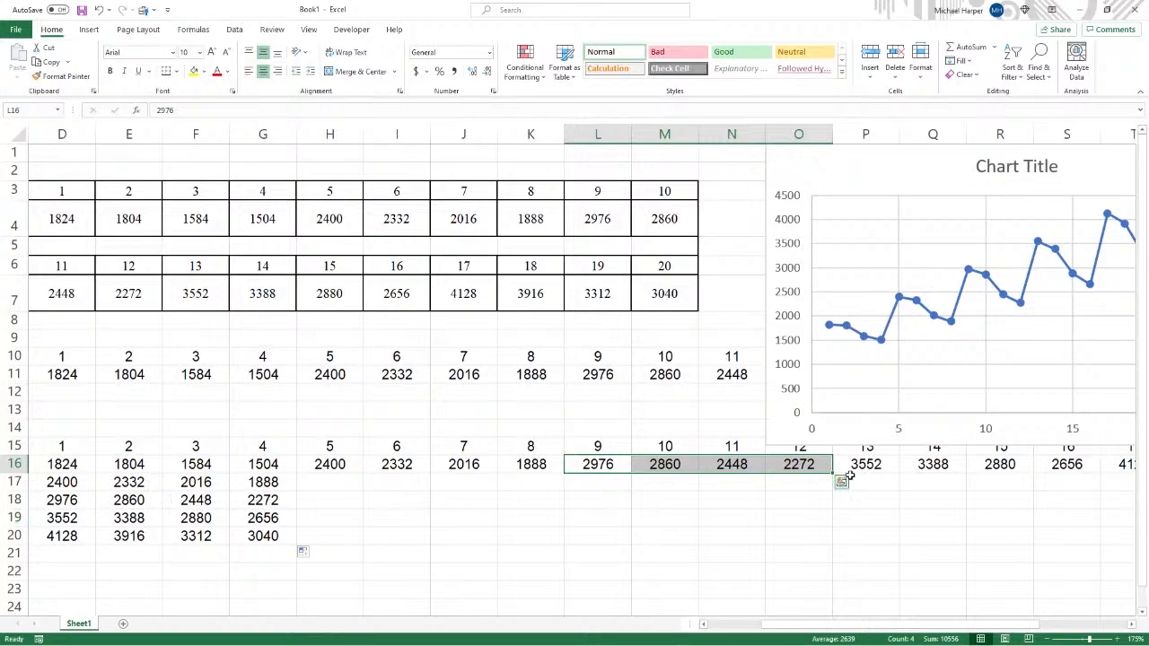
left_click_drag(857, 465, 1037, 477)
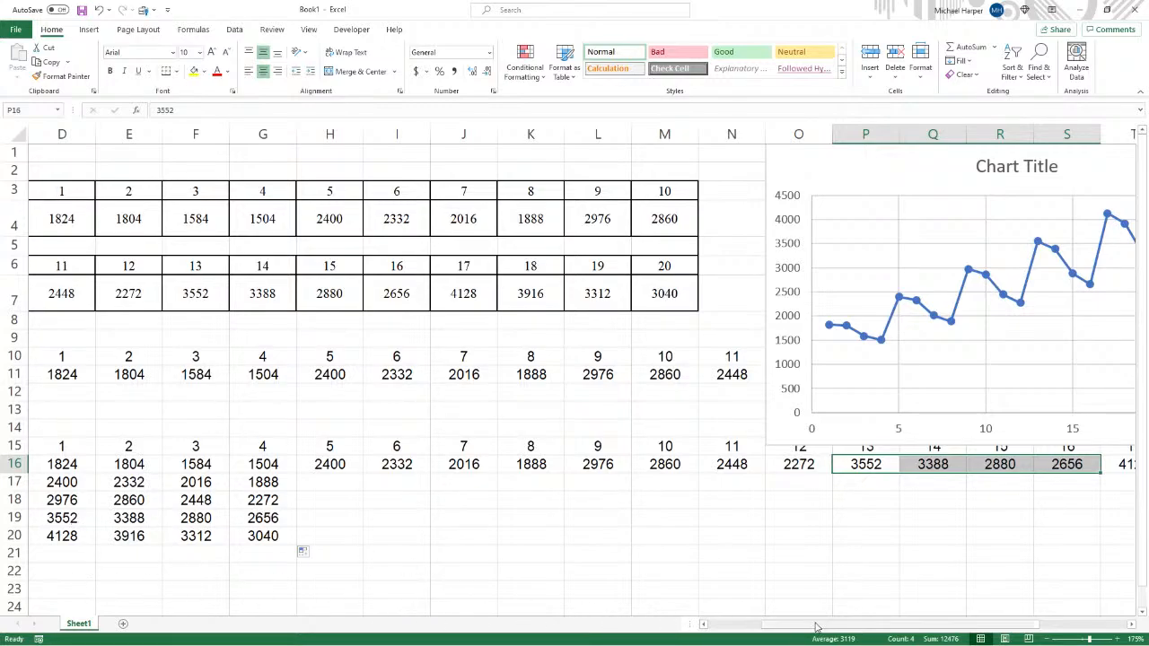
left_click_drag(818, 628, 893, 628)
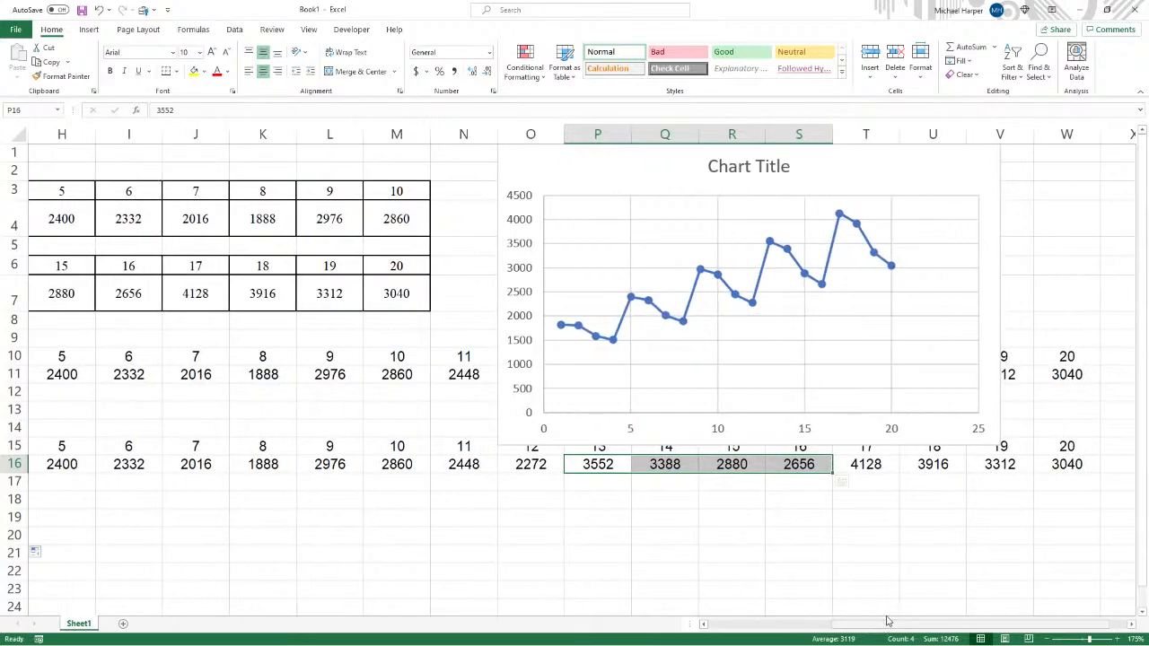
left_click_drag(874, 465, 1066, 464)
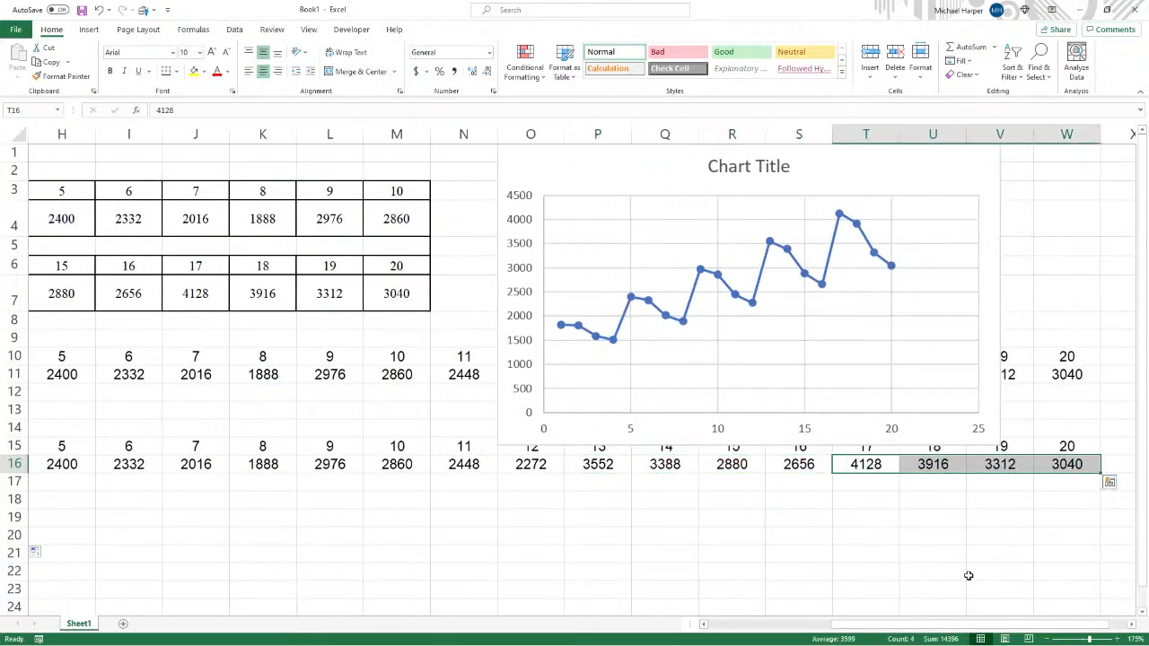
left_click_drag(867, 628, 706, 625)
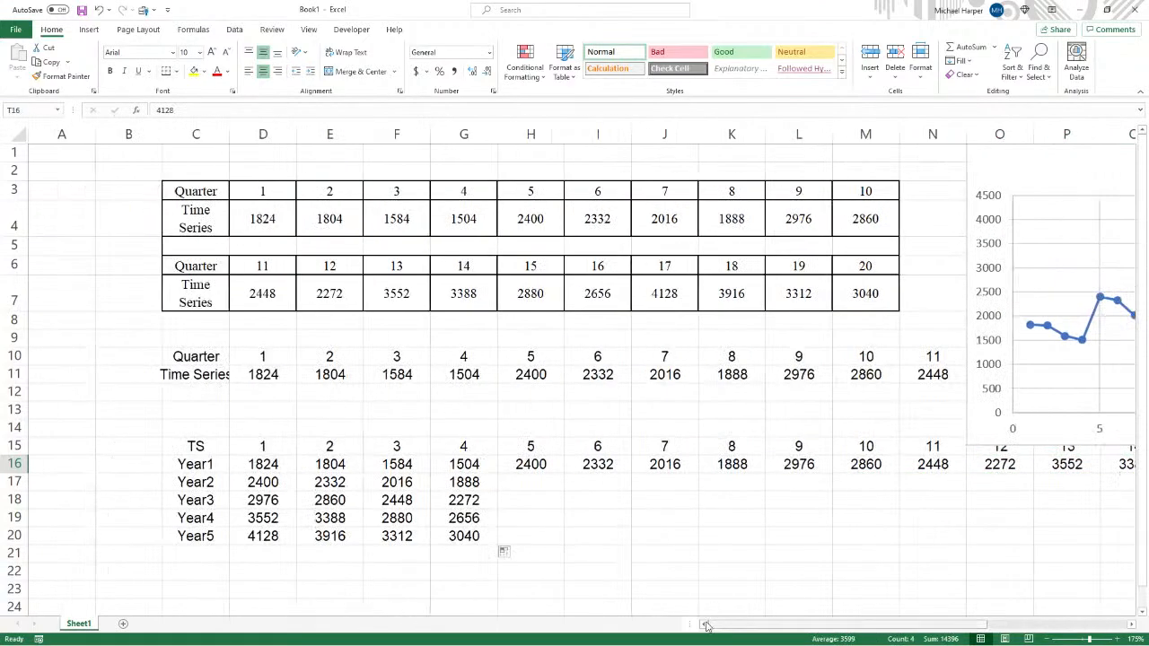
- Copy the TS/Year table C15:G20 and paste it over itself as values
left_click_drag(208, 448, 463, 537)
key("ctrl+c")
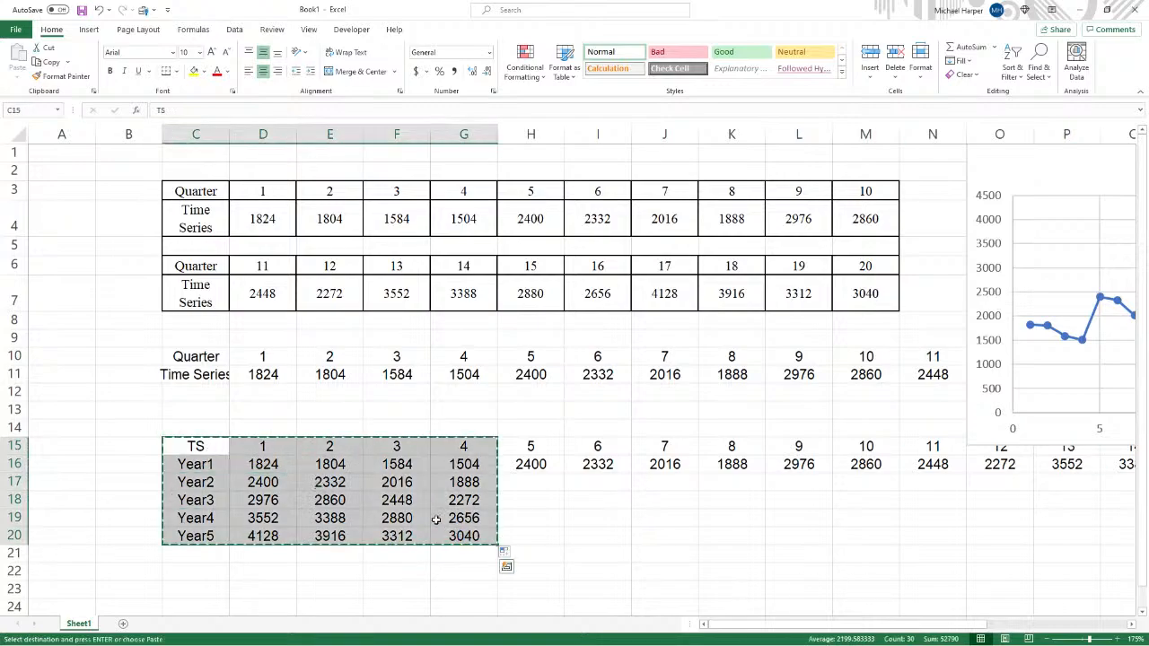
right_click(221, 449)
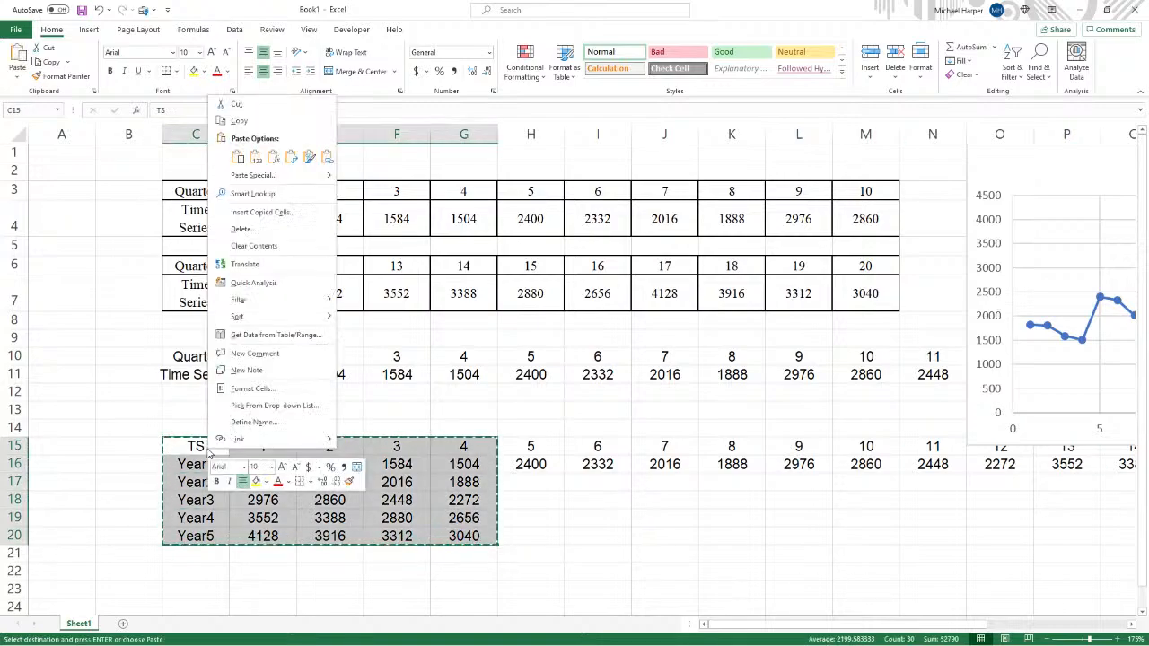
left_click(256, 157)
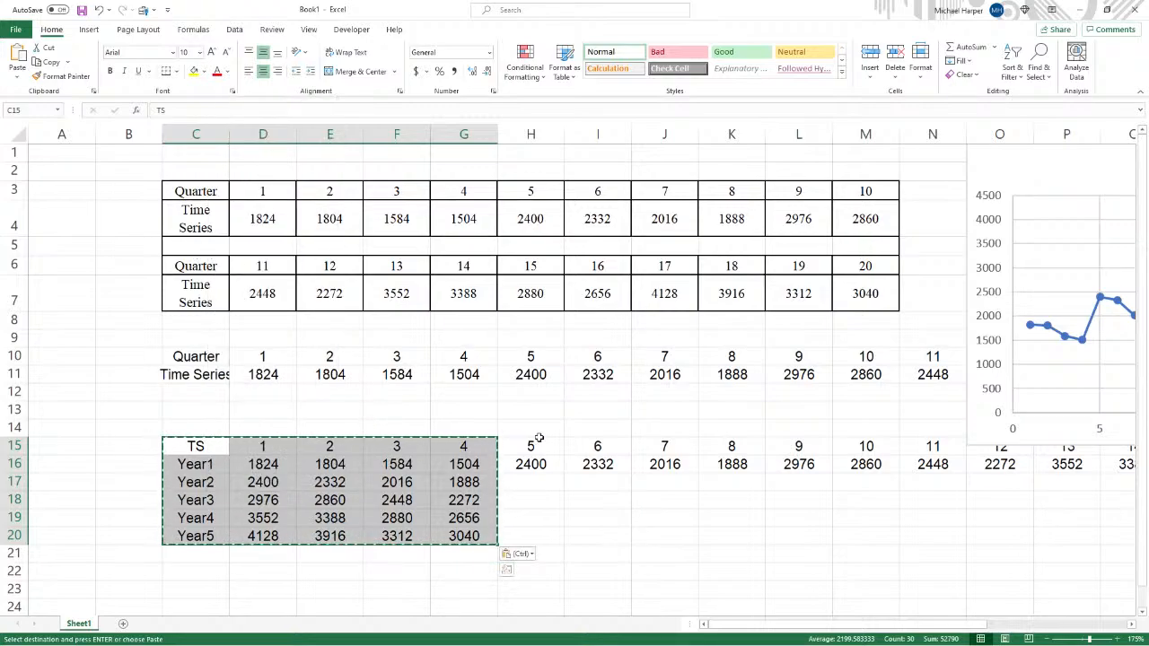
- Delete the leftover quarter values in rows 15–17 to the right of column G
left_click_drag(530, 446, 1138, 489)
key("Delete")
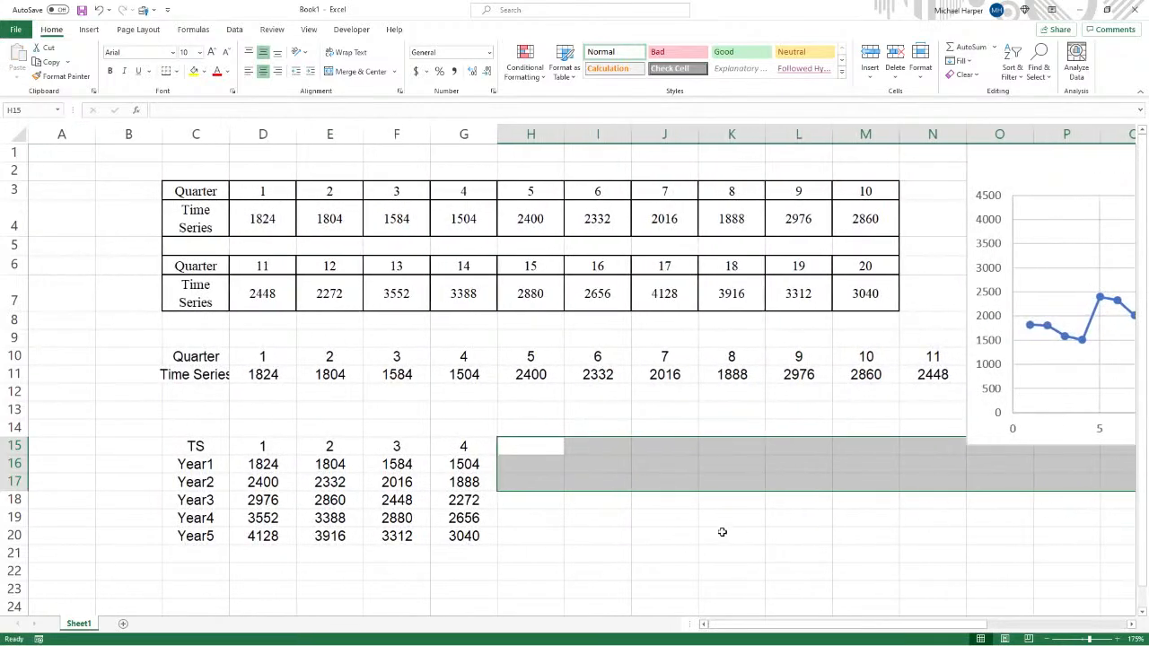
left_click(1028, 439)
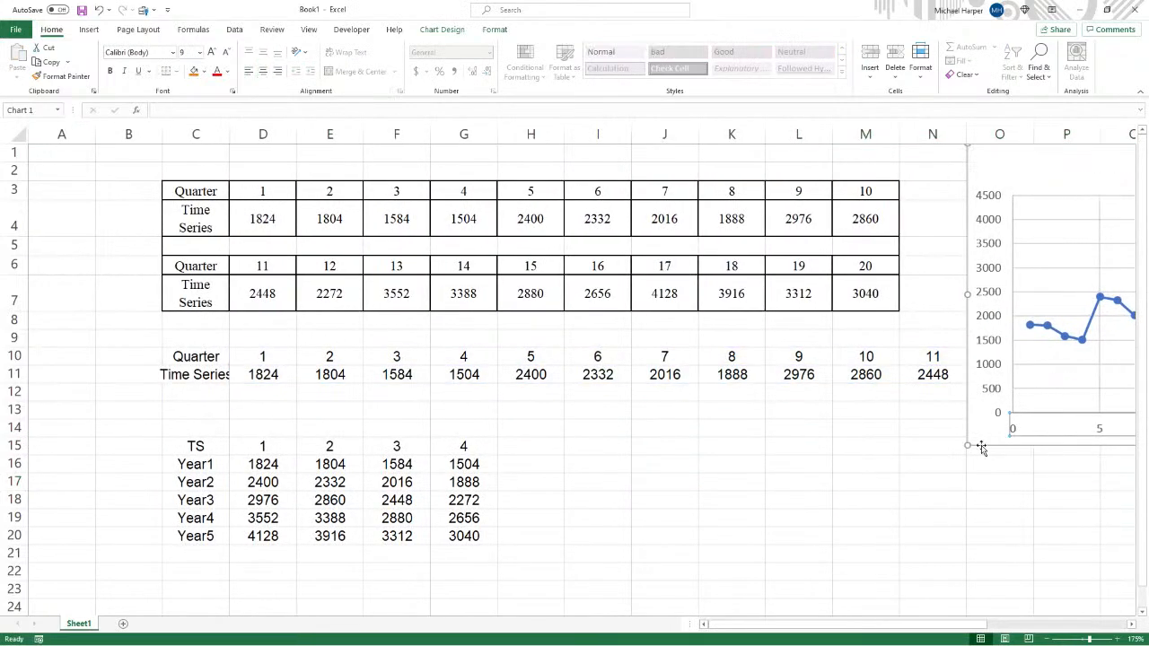
- Shrink the existing time series chart and clear the selection
left_click_drag(968, 445, 1007, 388)
left_click(537, 540)
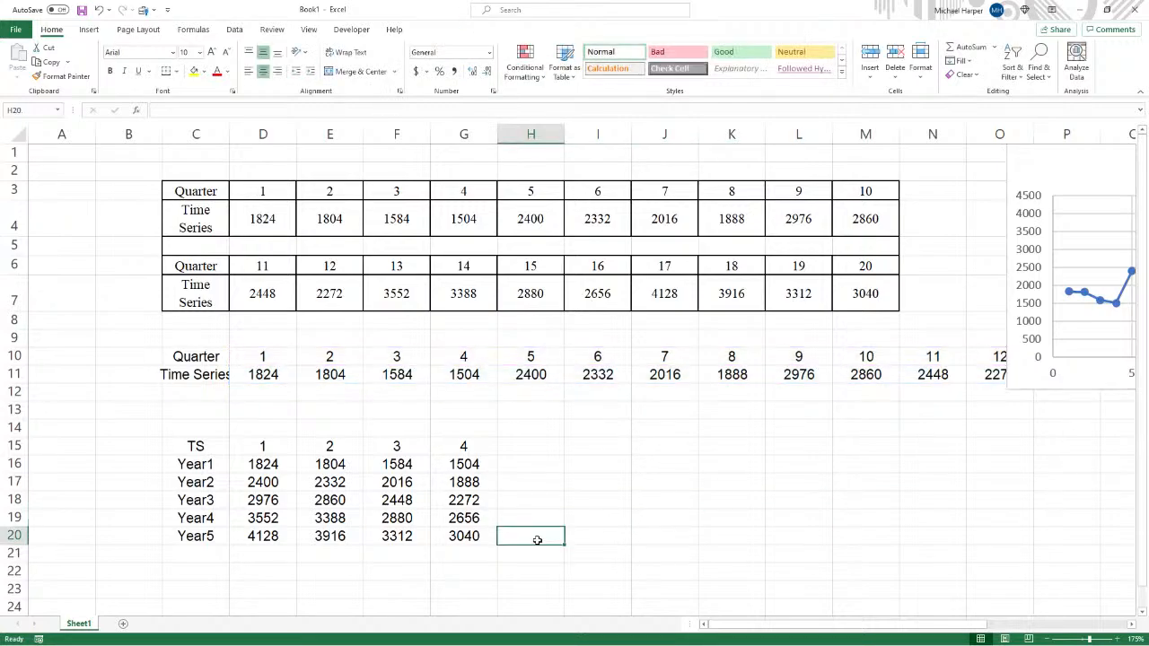
left_click(384, 570)
scroll(500, 569, "down", 2)
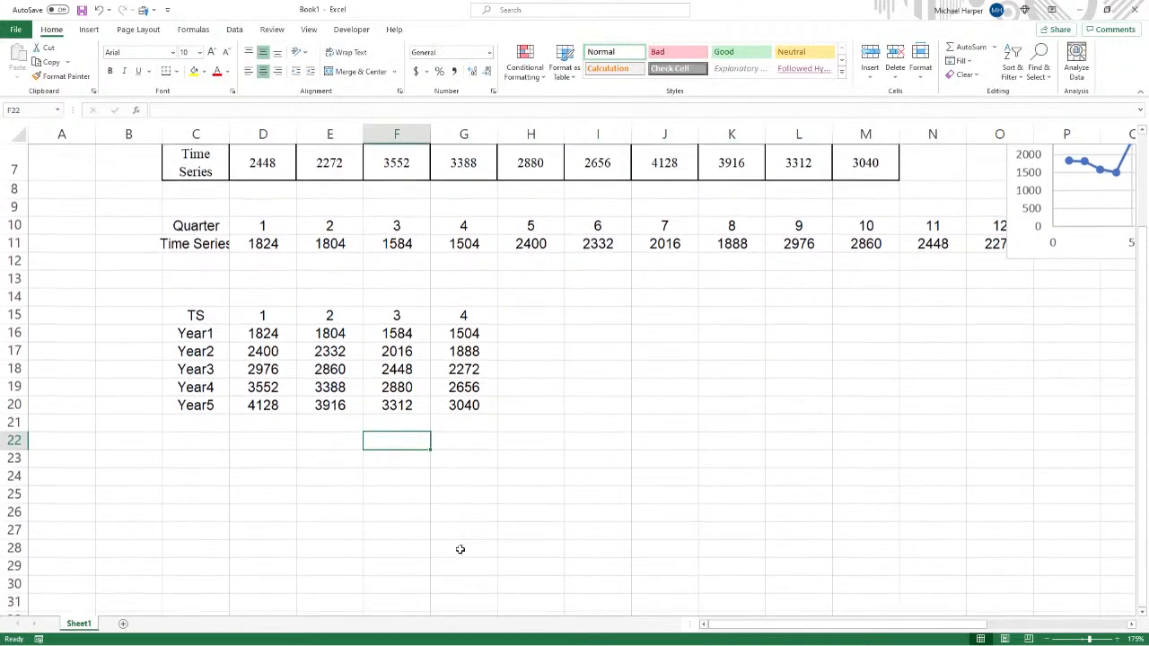
left_click(201, 423)
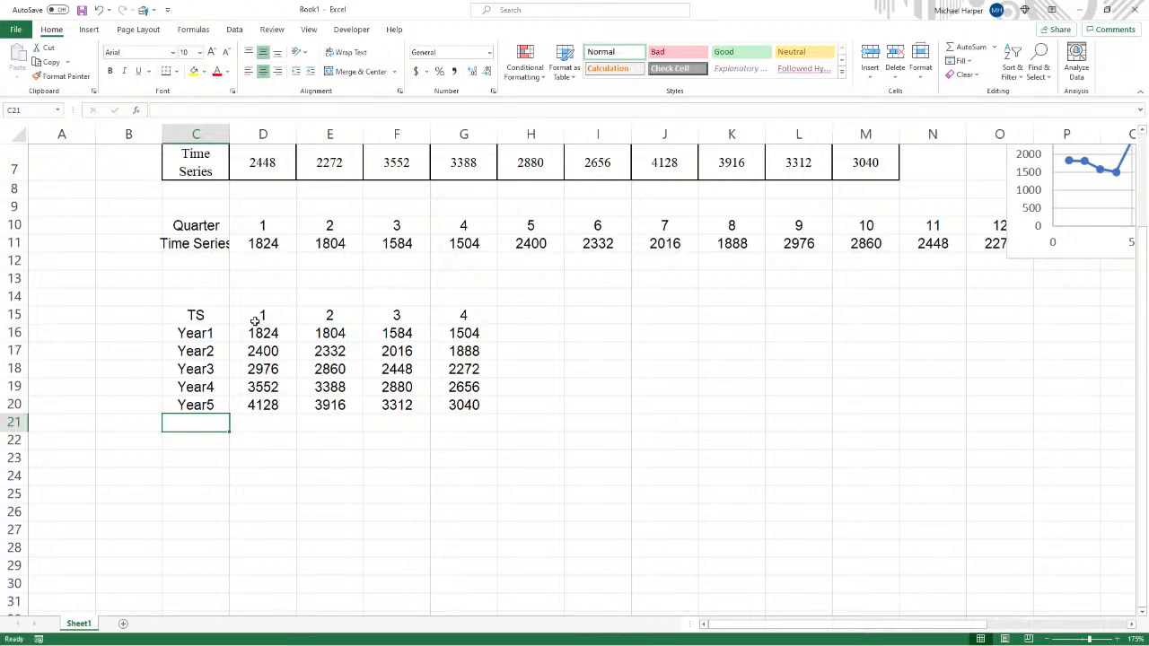
left_click_drag(216, 317, 461, 401)
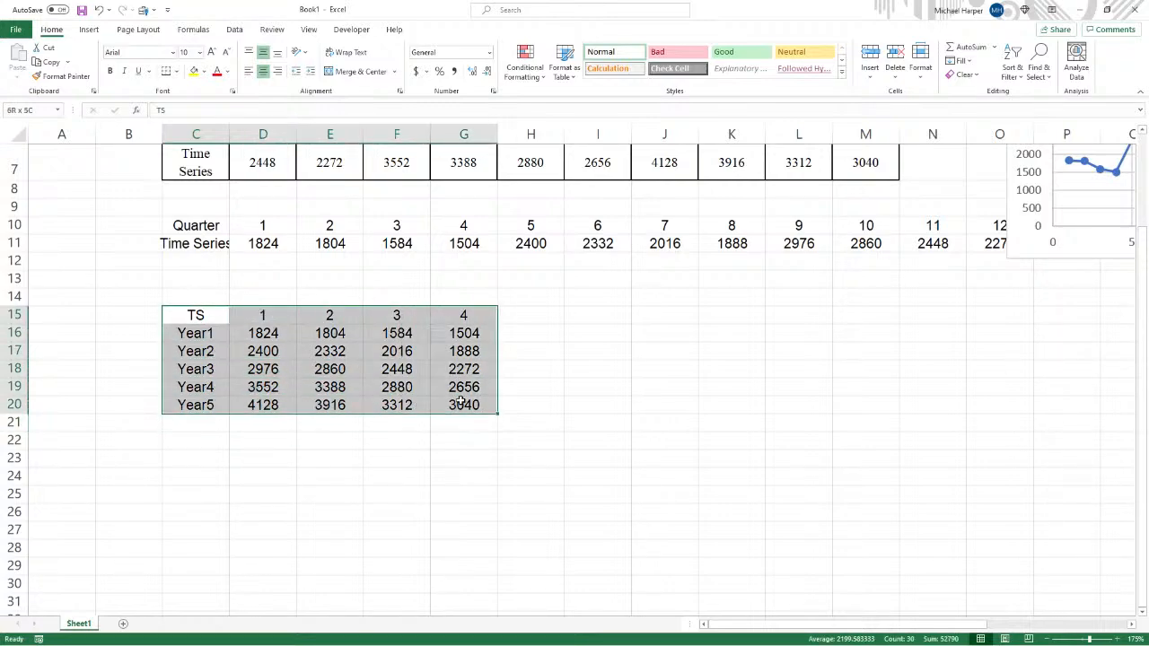
left_click(89, 30)
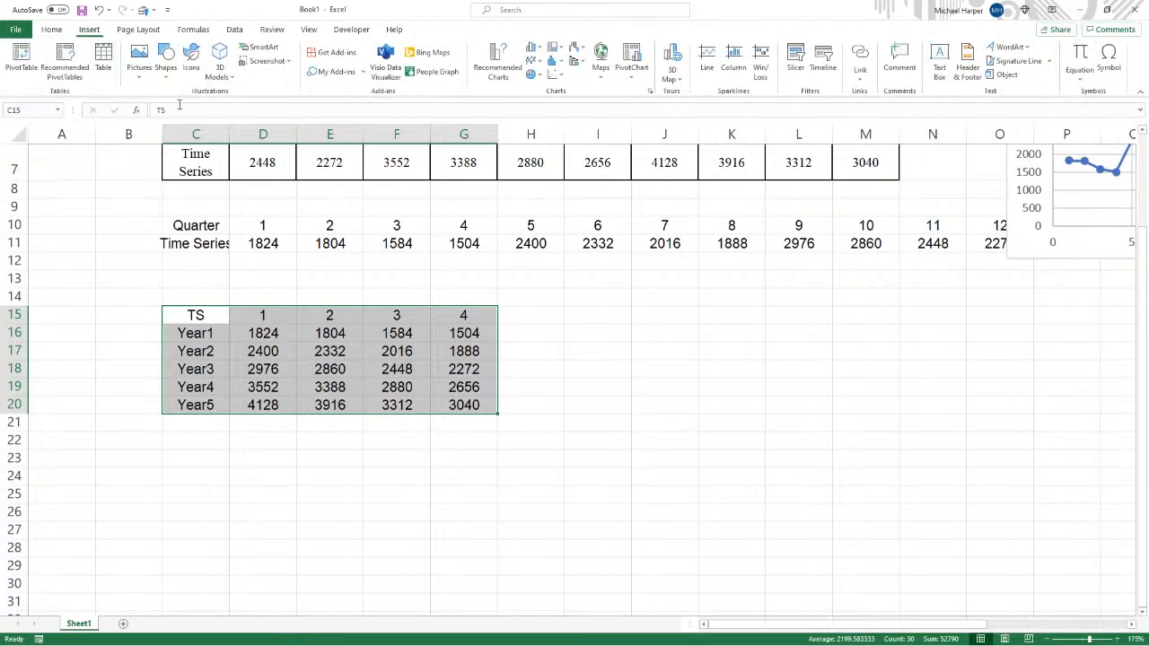
left_click(557, 75)
left_click(566, 151)
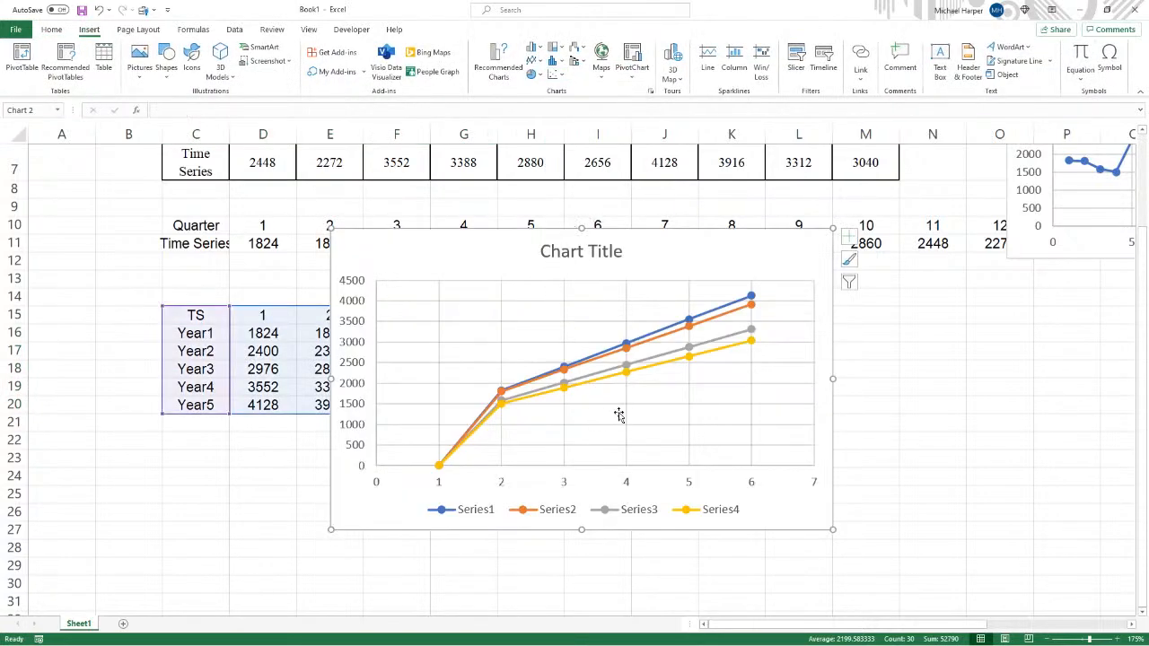
key("Delete")
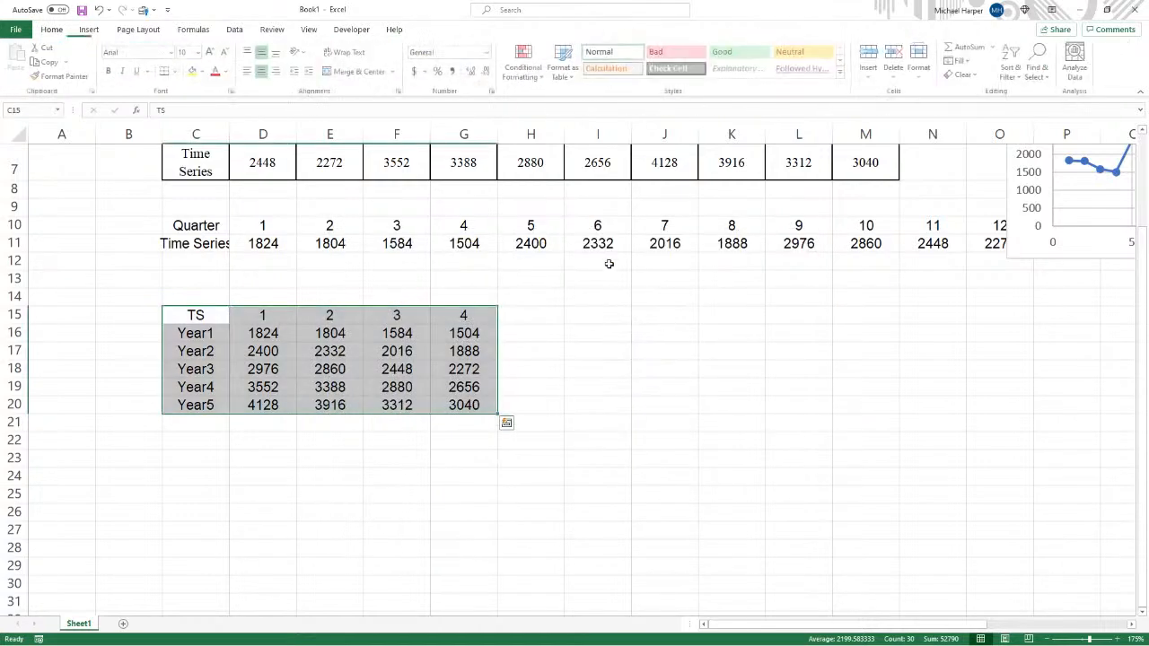
- Relabel the column headers in D15:G15 as Quarter1, Quarter2, Quartere3 and Quarter4
left_click(247, 319)
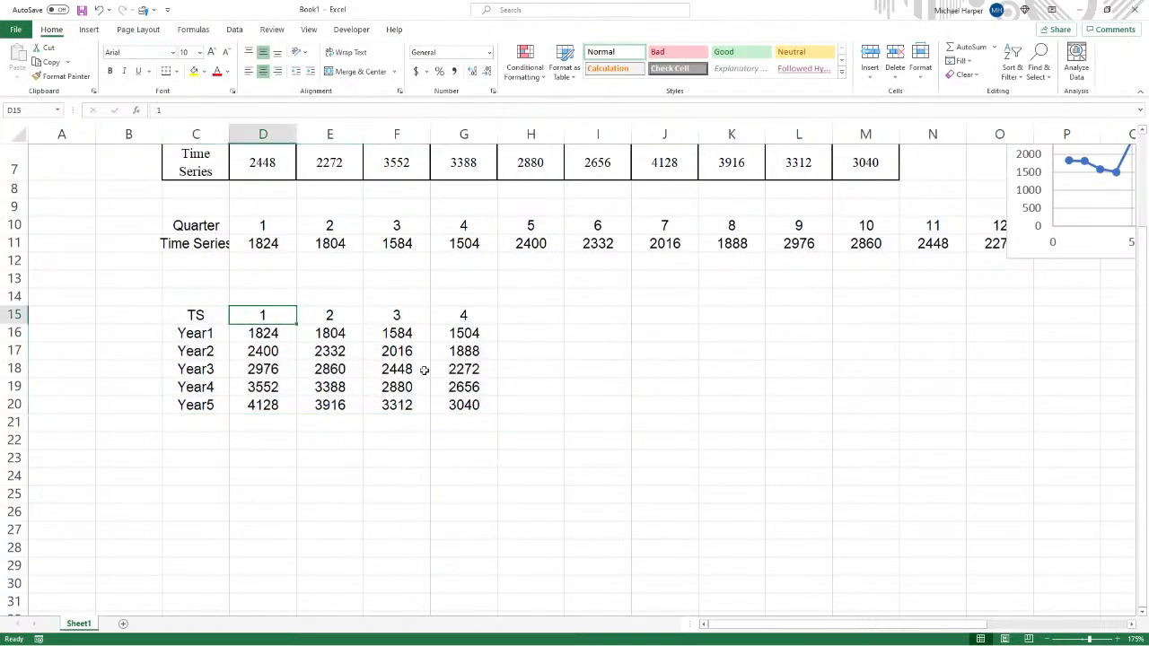
type("Quarter1")
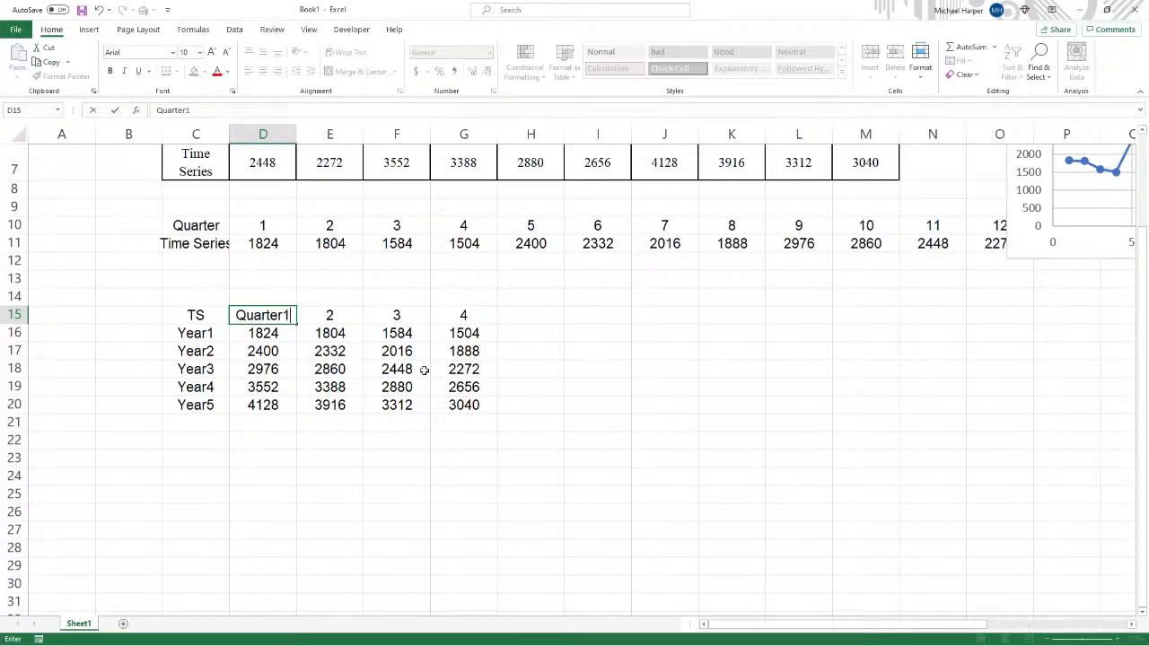
key("Tab")
type("Quarte")
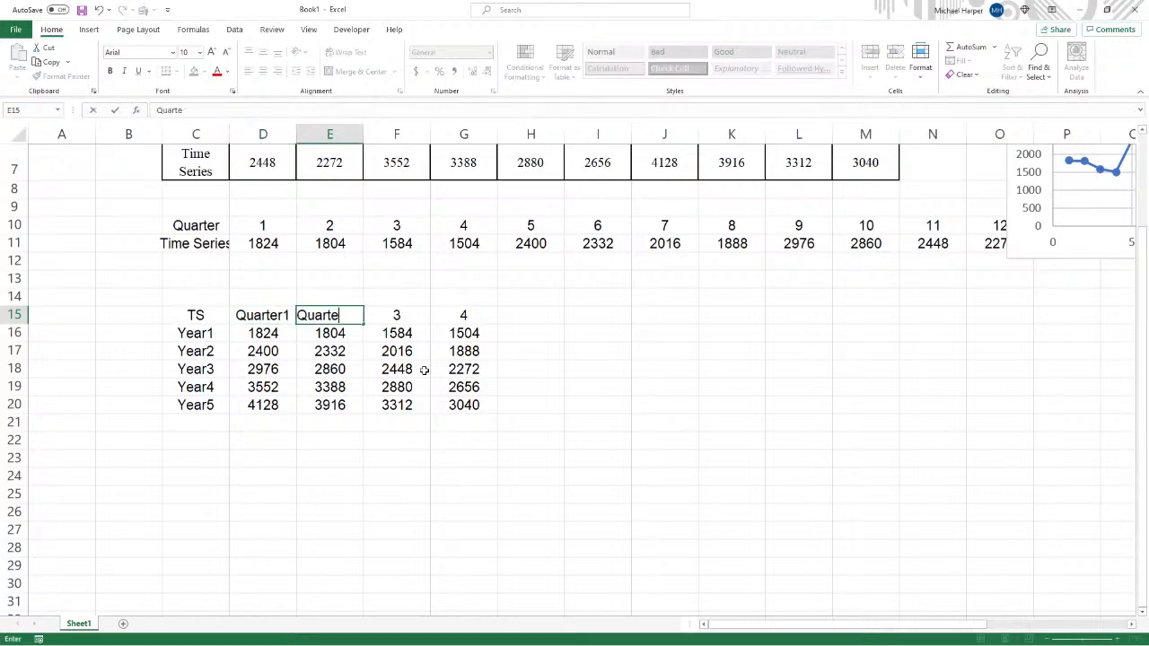
type("r2")
key("Tab")
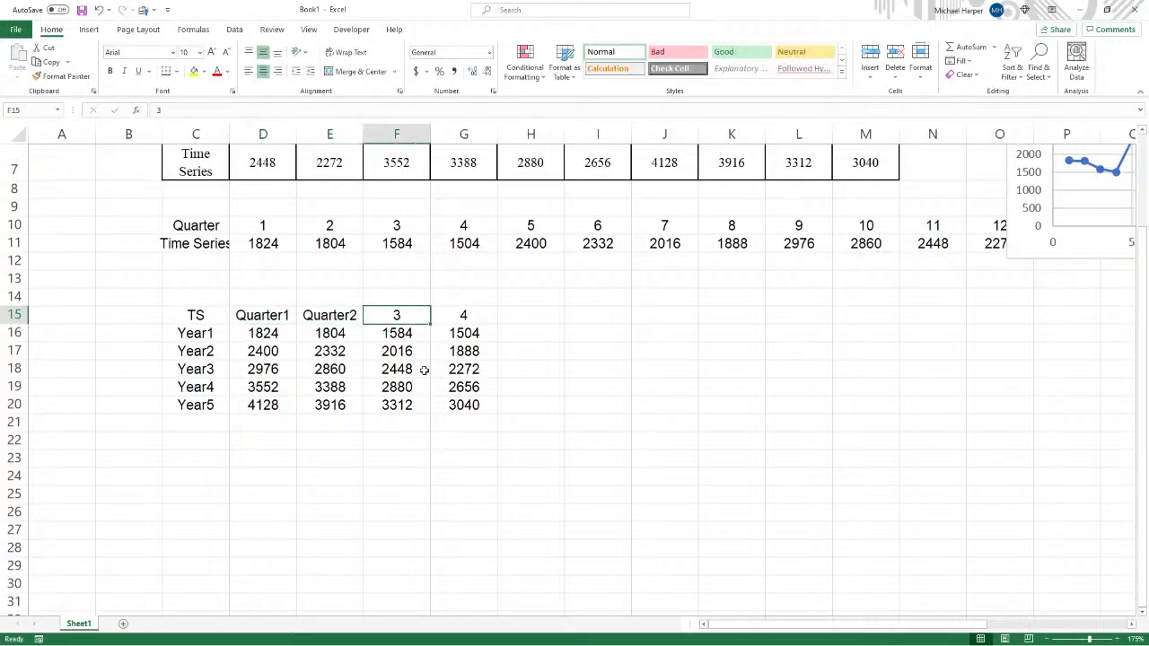
type("Quartere3")
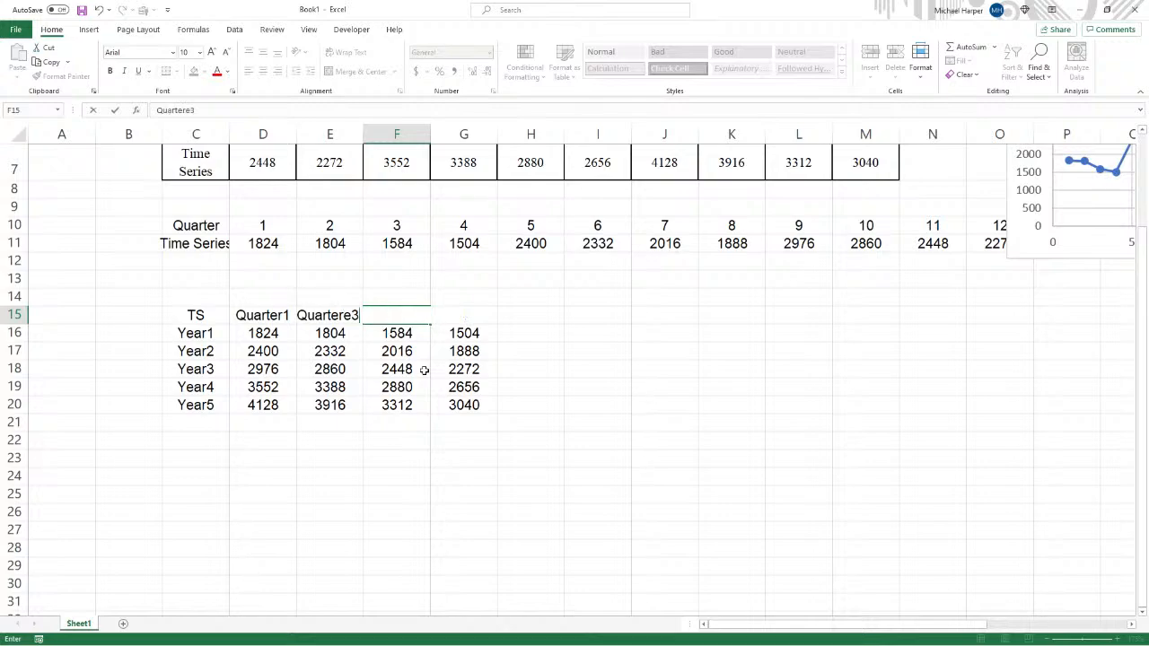
key("Tab")
type("Quarte")
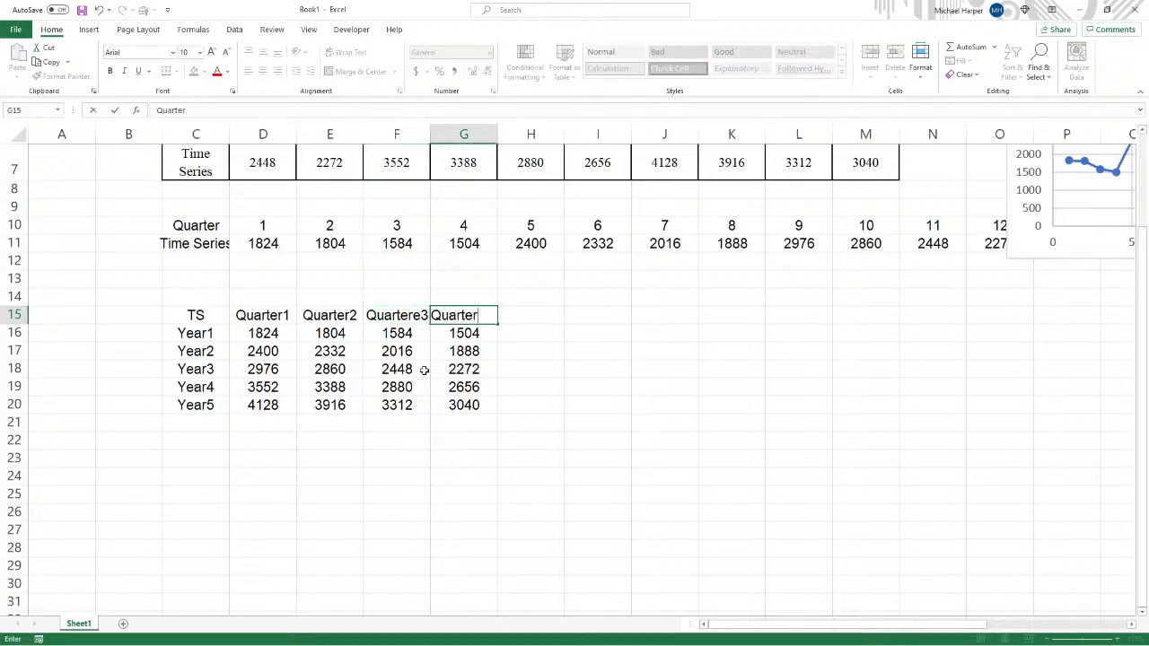
key("Return")
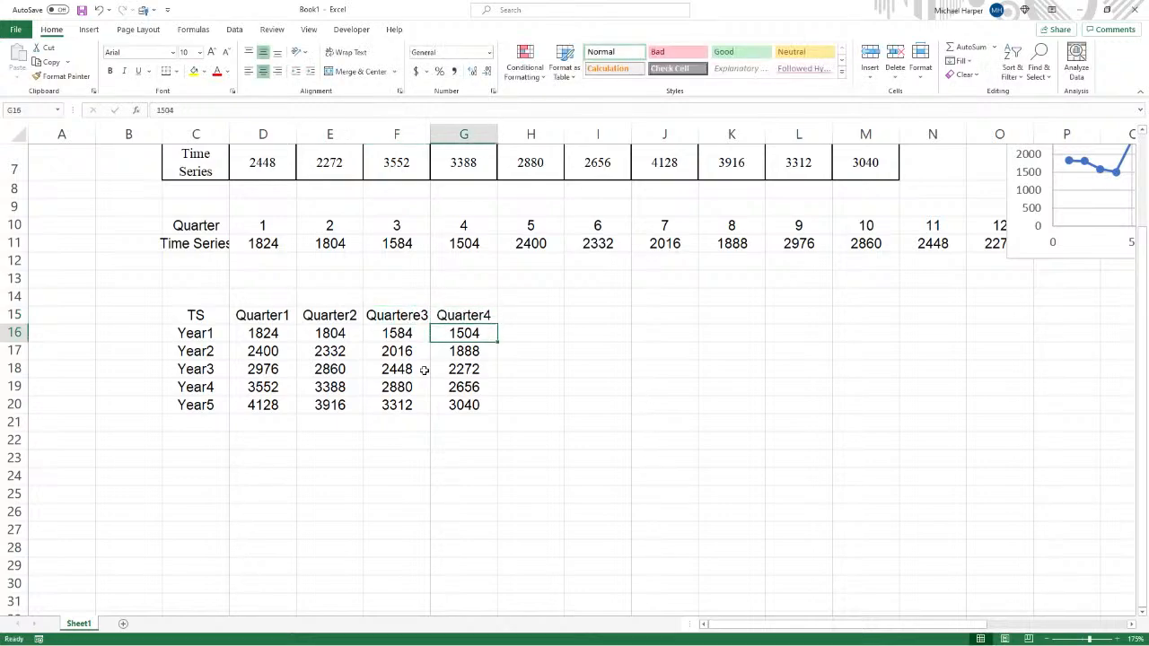
- Correct the F15 header to read Quarter3
left_click(397, 313)
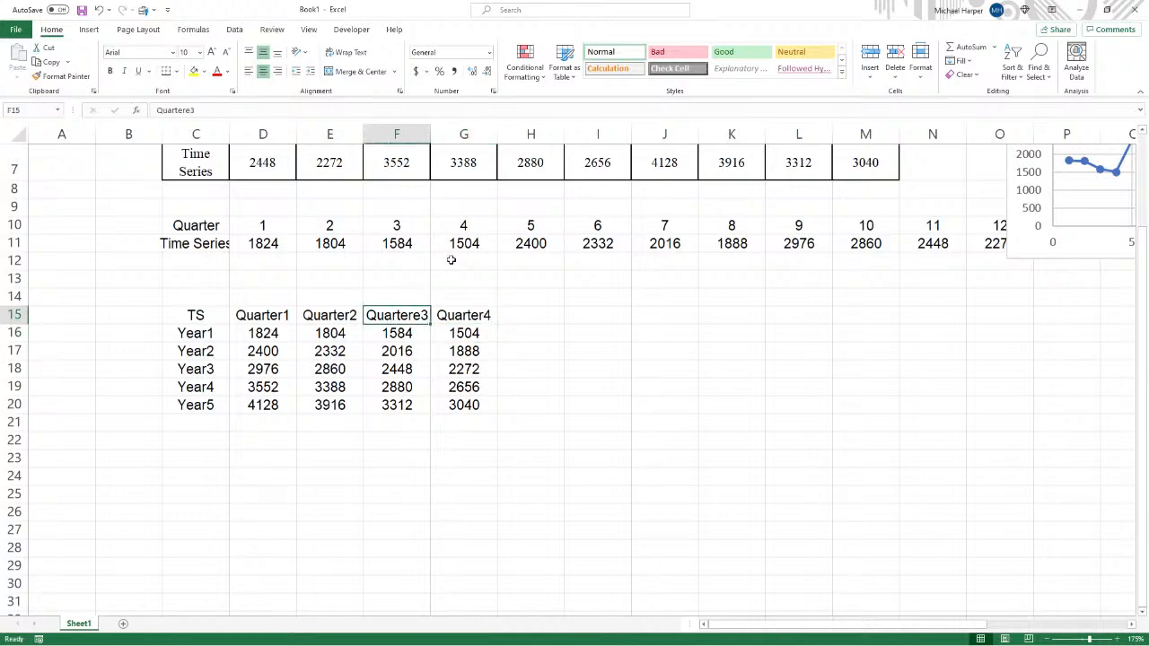
left_click(191, 113)
key("BackSpace")
key("Return")
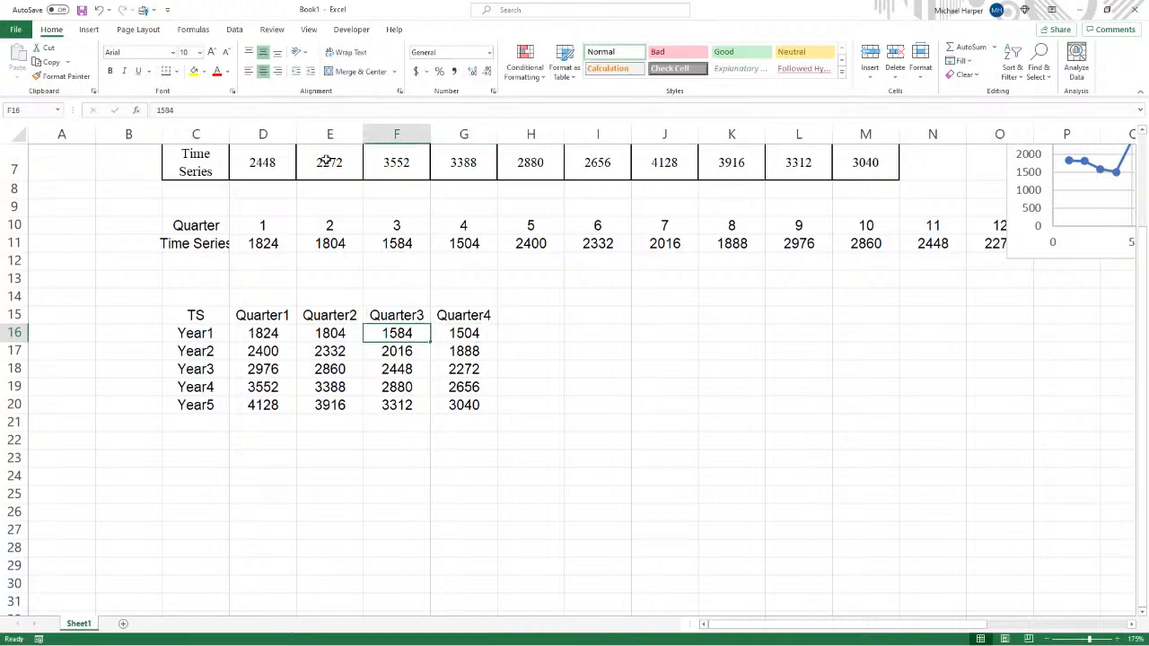
- Insert a scatter chart with lines and markers from C15:G20, then switch rows and columns so each year is a series
left_click_drag(212, 315, 482, 409)
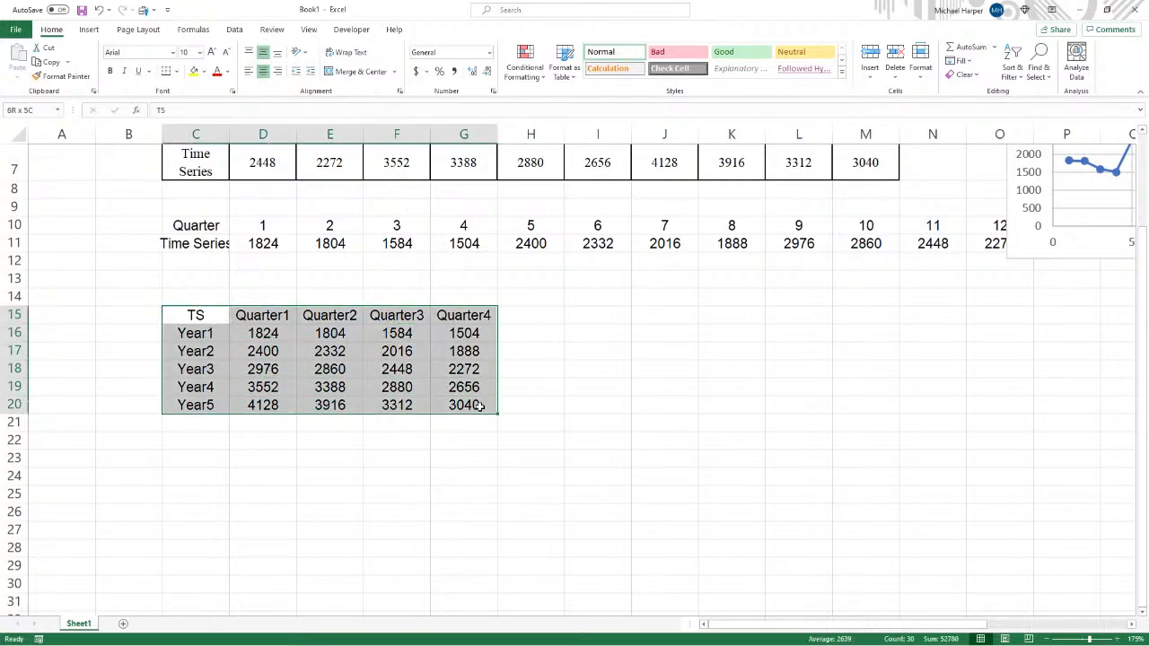
left_click(89, 29)
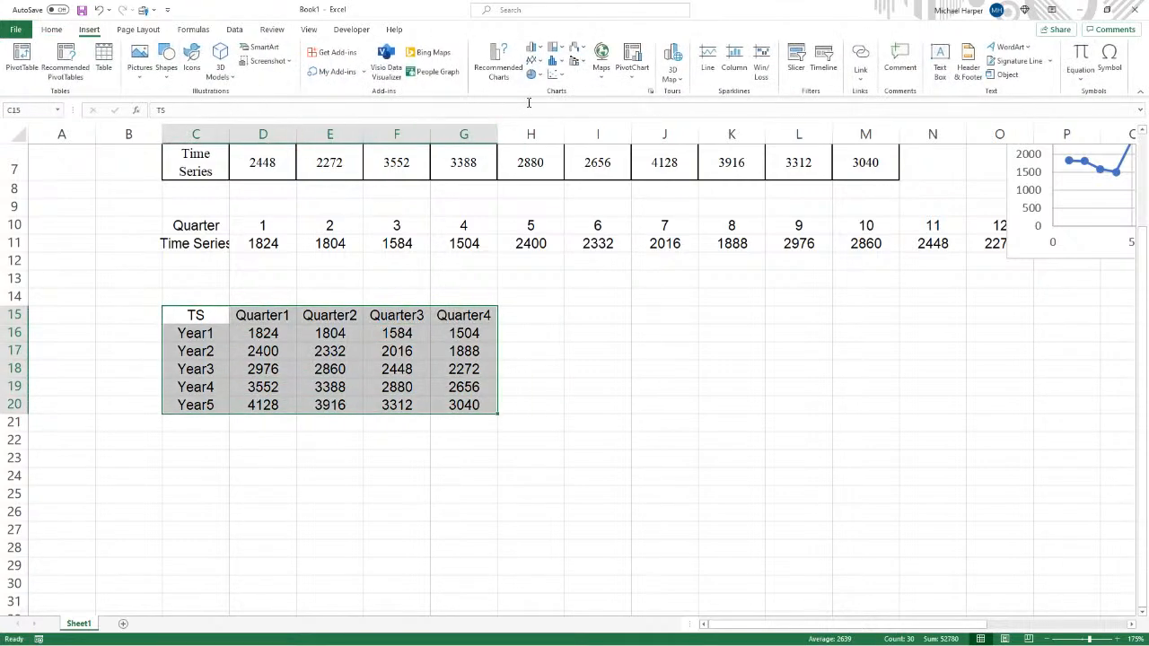
left_click(556, 75)
left_click(563, 150)
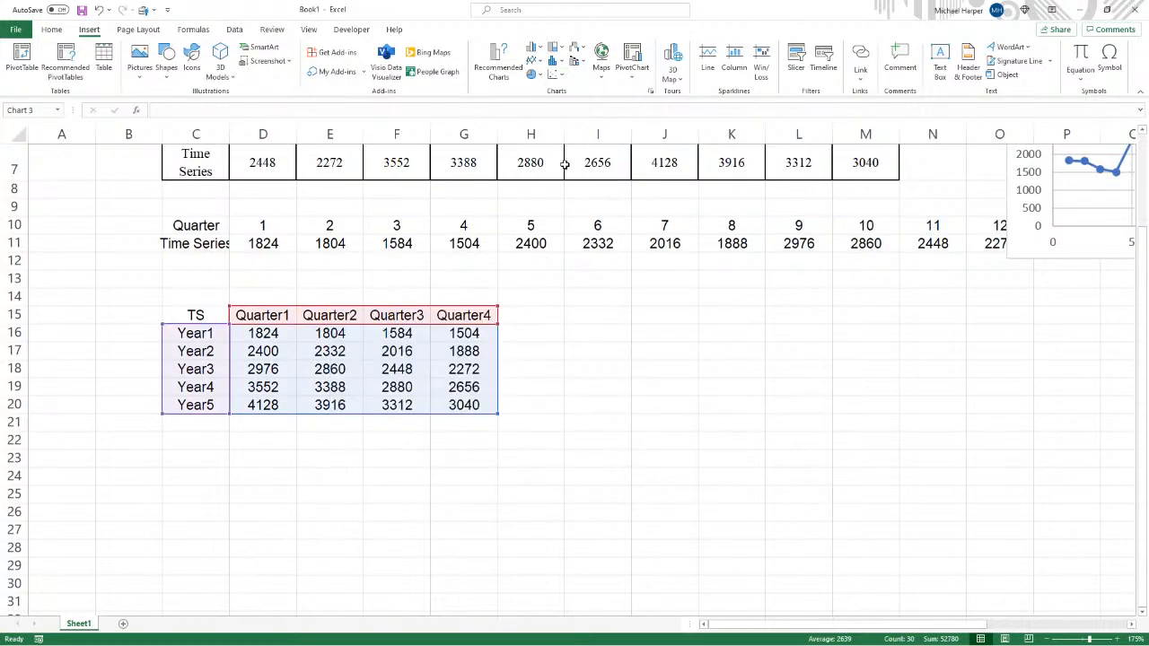
left_click_drag(543, 254, 783, 284)
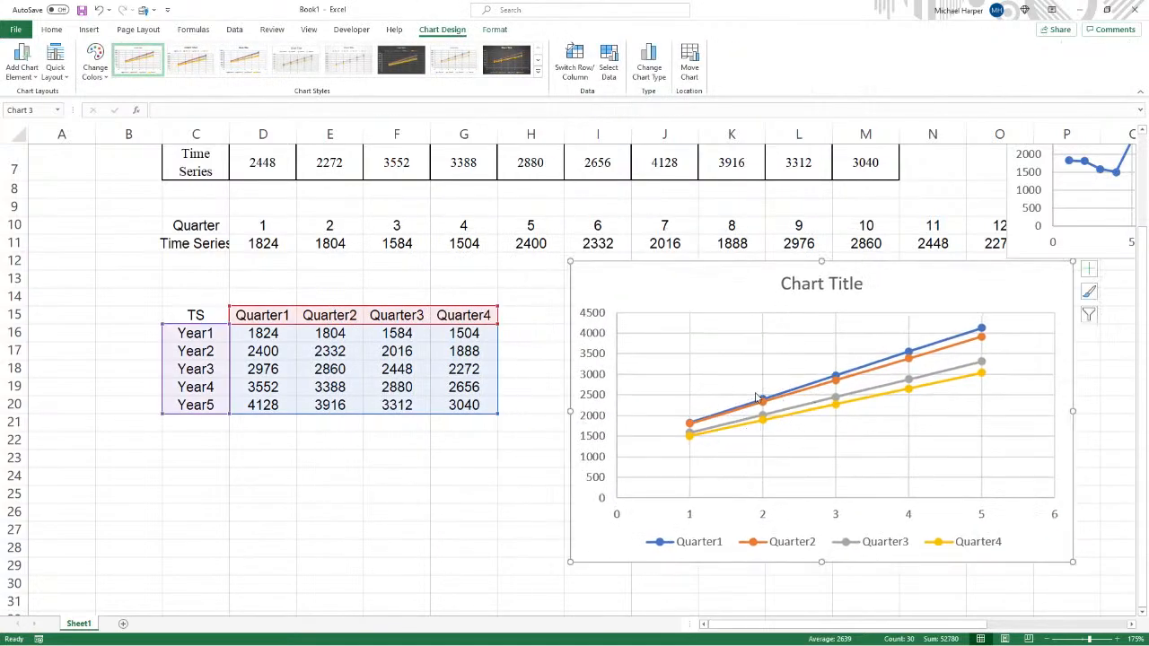
left_click(575, 65)
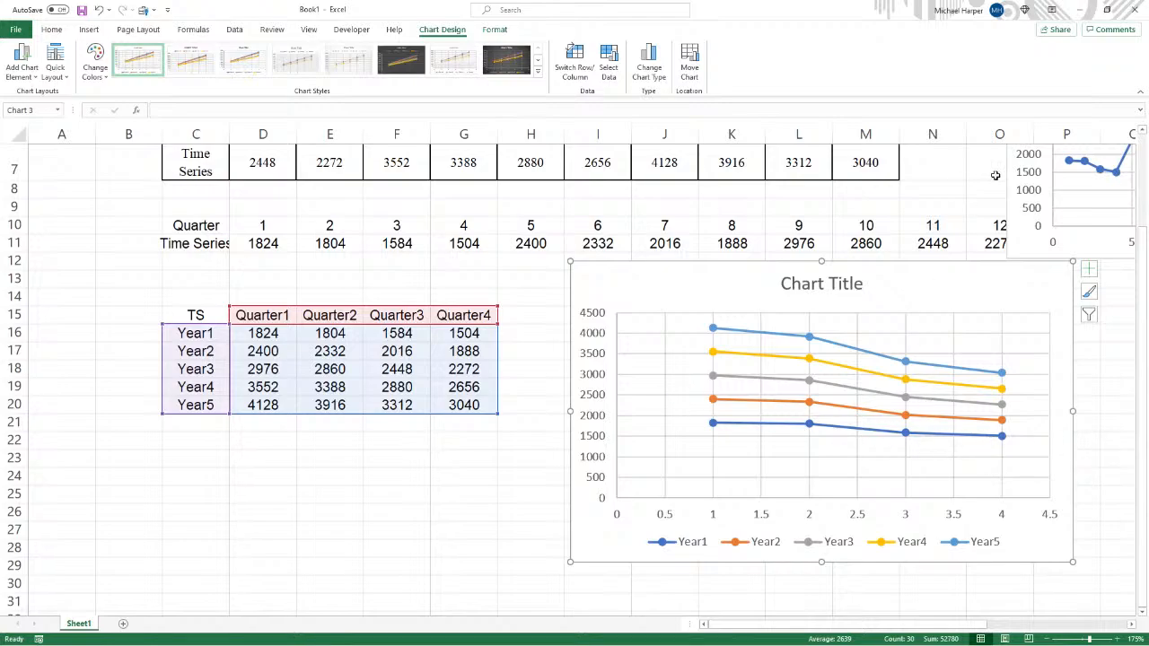
- Move both charts to the right of the data tables
left_click_drag(1015, 211, 122, 485)
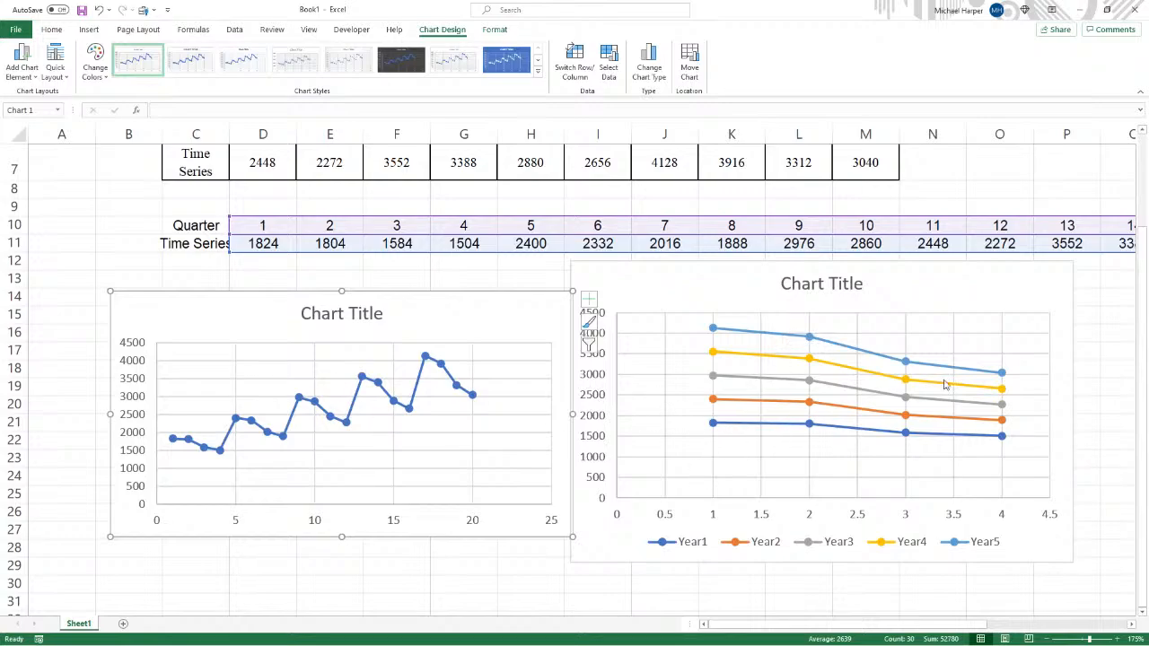
left_click_drag(402, 305, 1112, 211)
left_click_drag(464, 300, 1048, 343)
left_click_drag(792, 625, 641, 619)
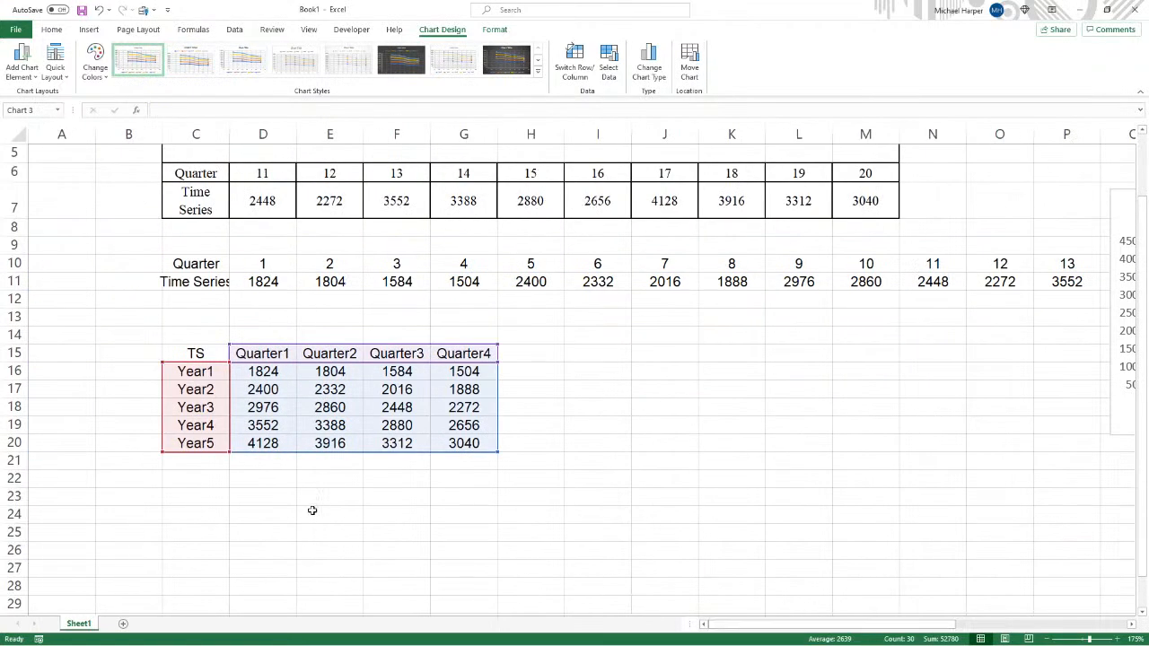
left_click(312, 510)
left_click(218, 464)
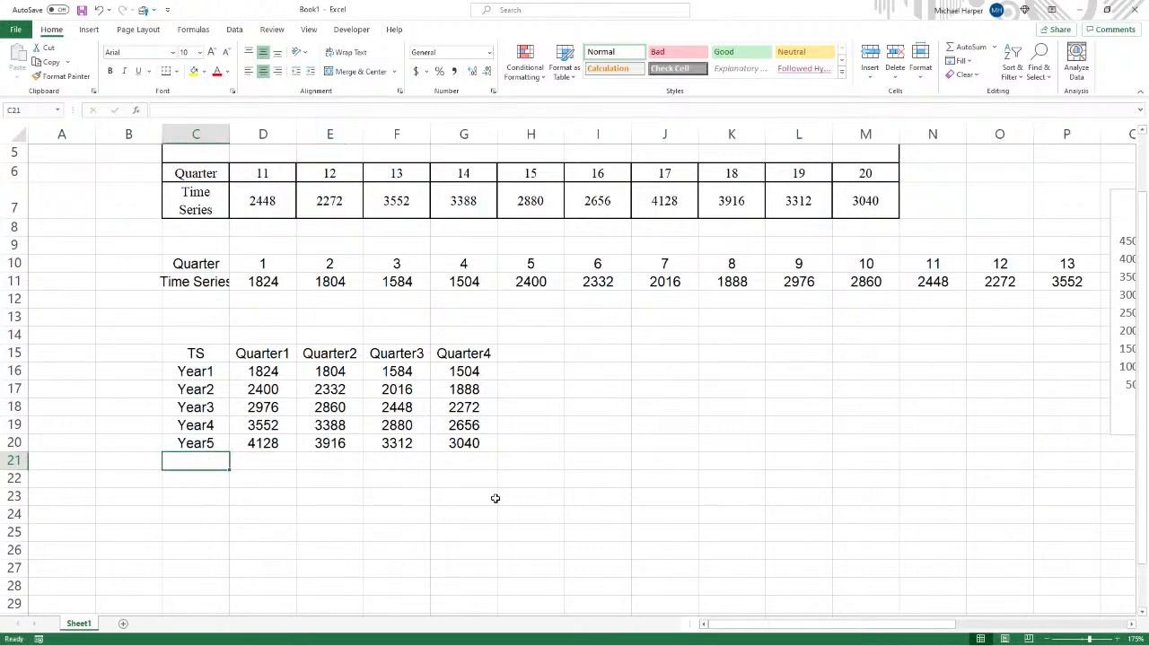
- Label cell C21 as Slope
type("Slope")
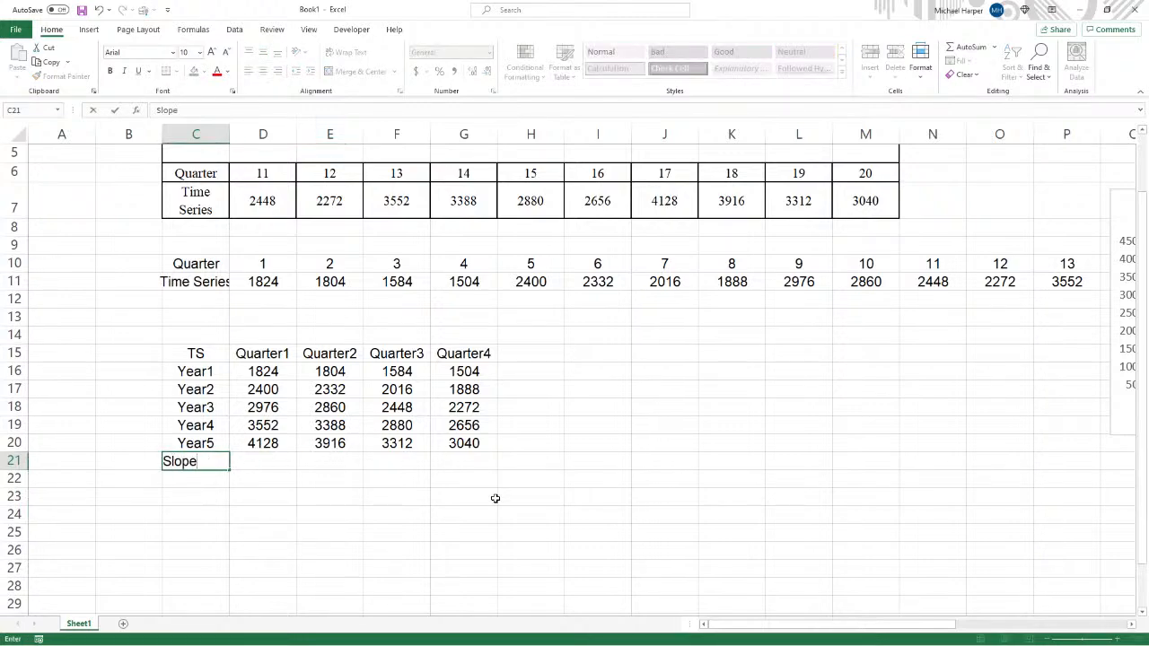
key("Tab")
type("=")
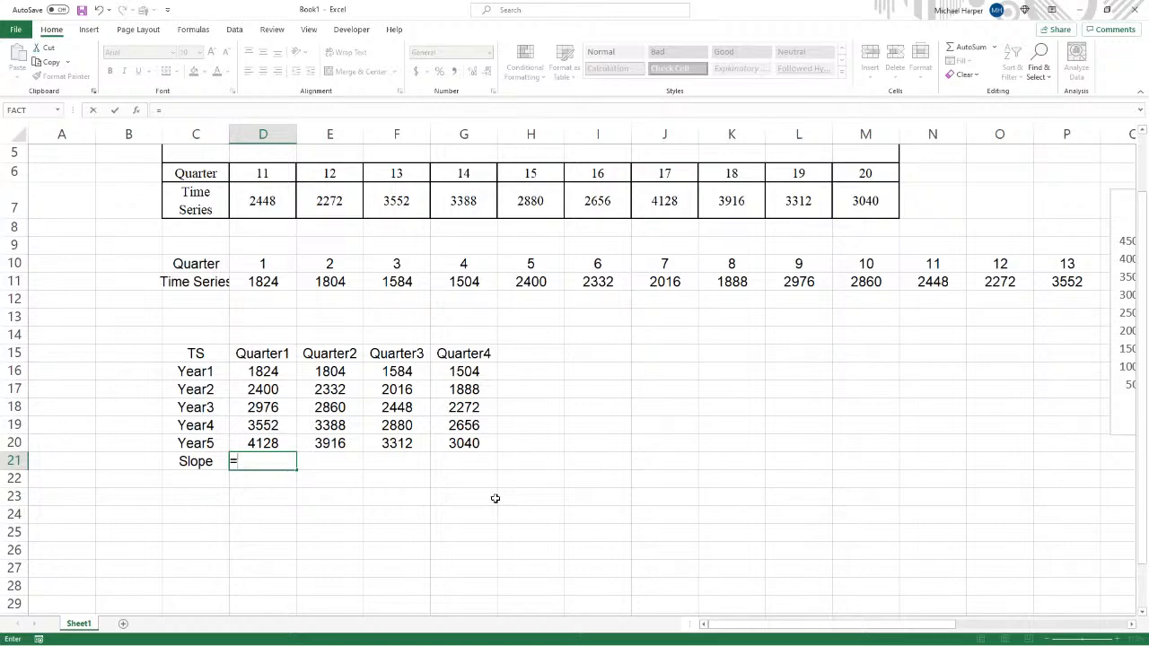
type("slope(")
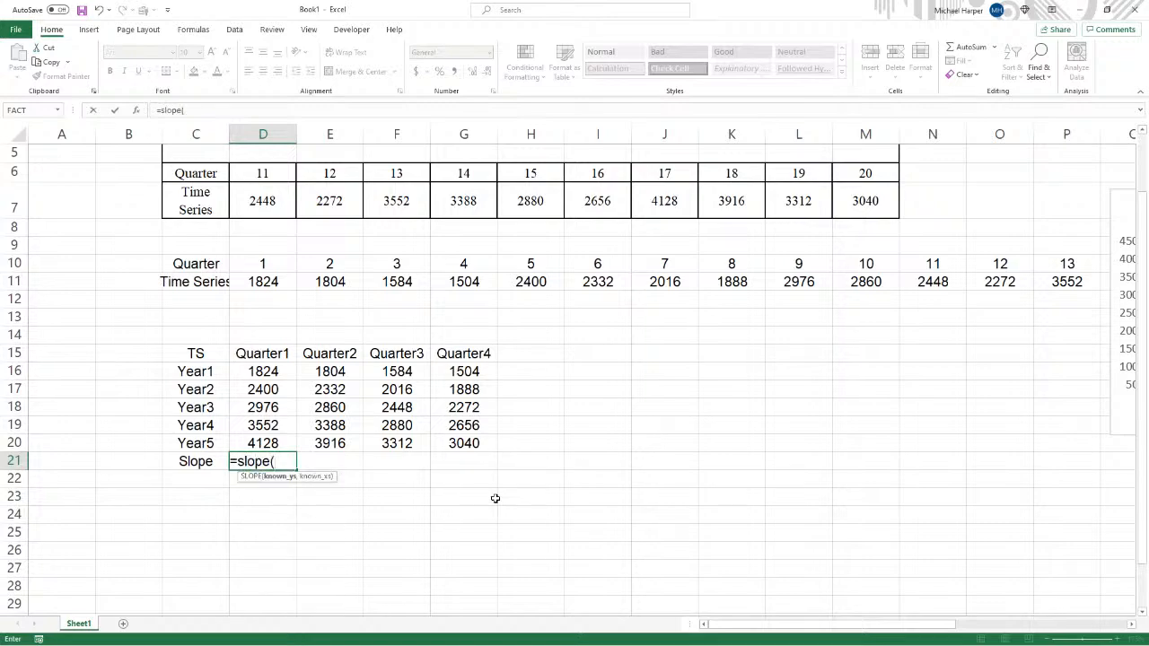
key("BackSpace")
key("BackSpace")
key("BackSpace")
key("BackSpace")
key("BackSpace")
key("BackSpace")
key("BackSpace")
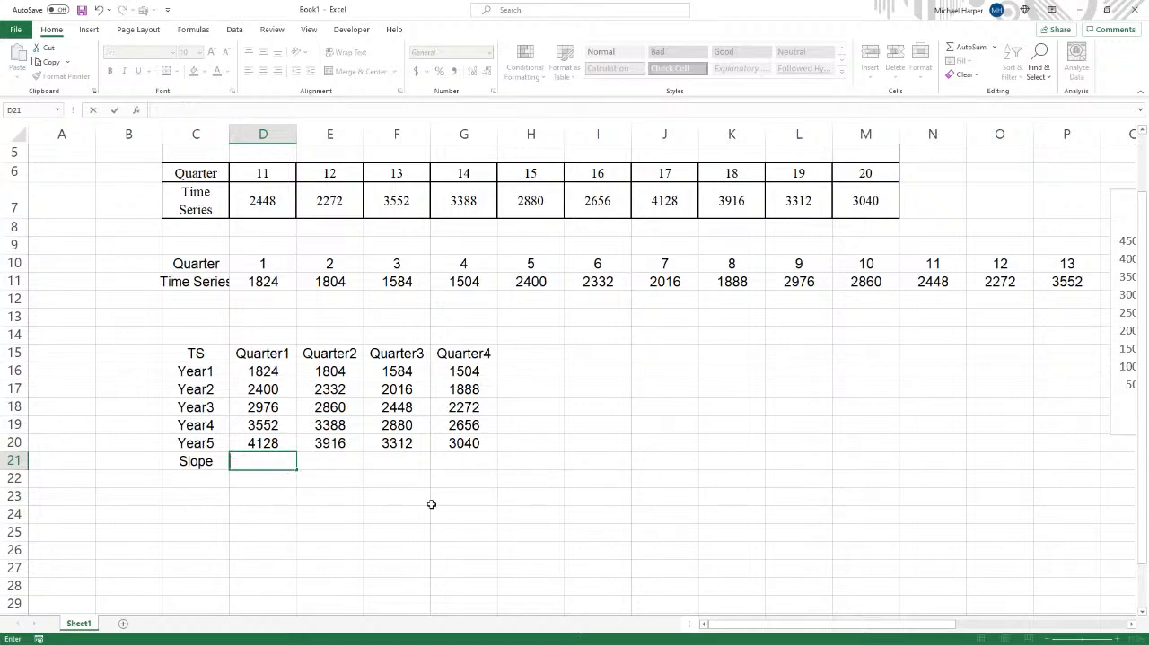
- Enter year indices 1 through 5 in B16:B20 beside the Year rows
left_click(148, 374)
type("1")
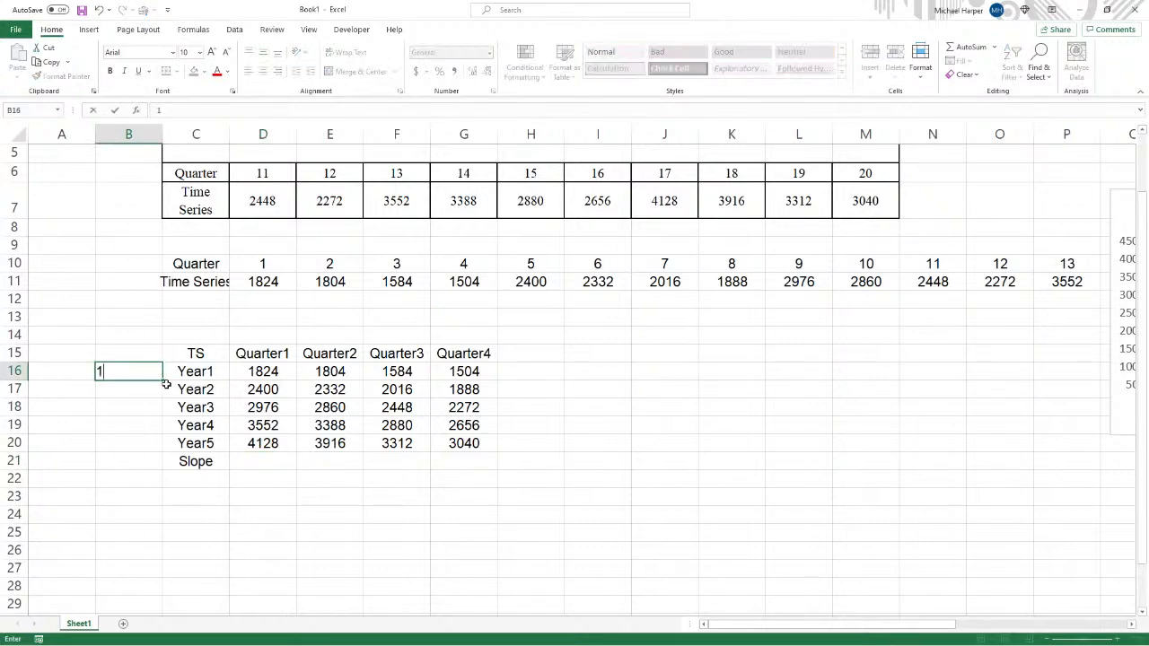
key("Return")
type("2")
key("Return")
type("3")
key("Return")
type("4")
key("Return")
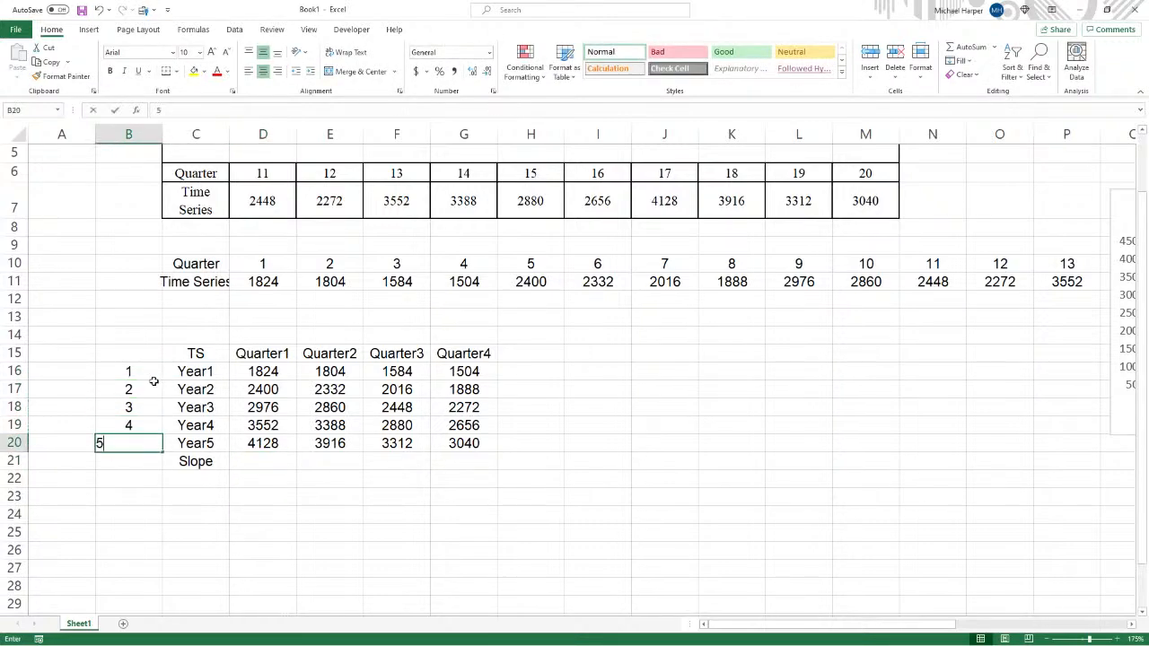
type("5")
- In D21, compute Quarter1's trend with =SLOPE(D16:D20,$B$16:$B$20)
key("Tab")
key("Tab")
key("Down")
type("=")
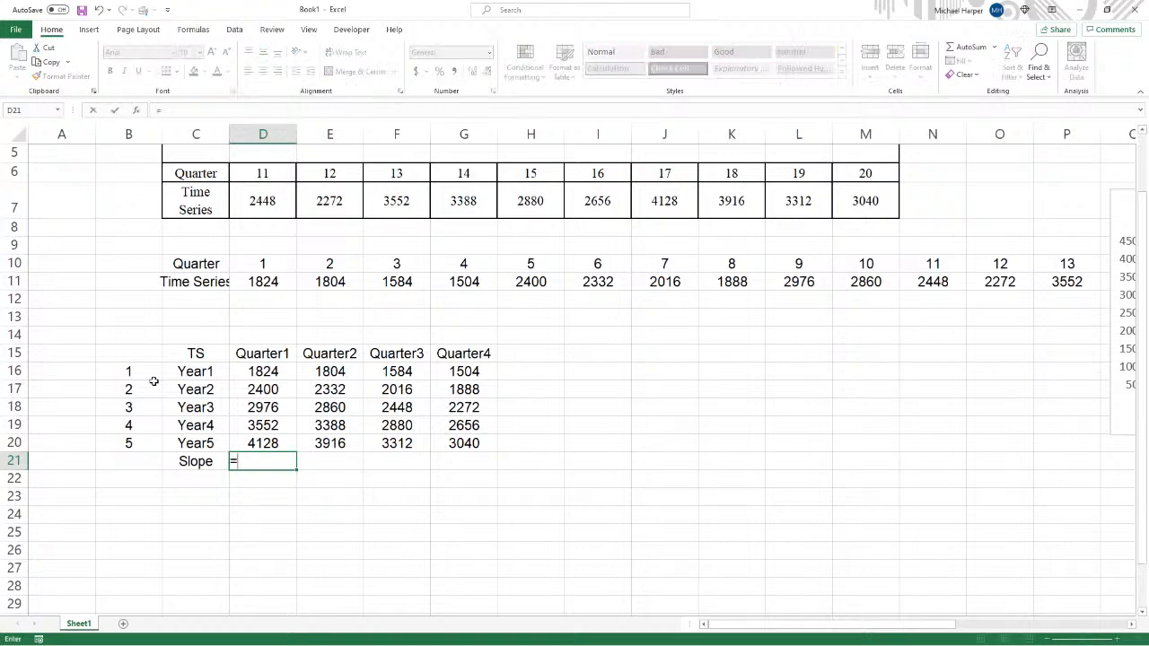
type("slope(")
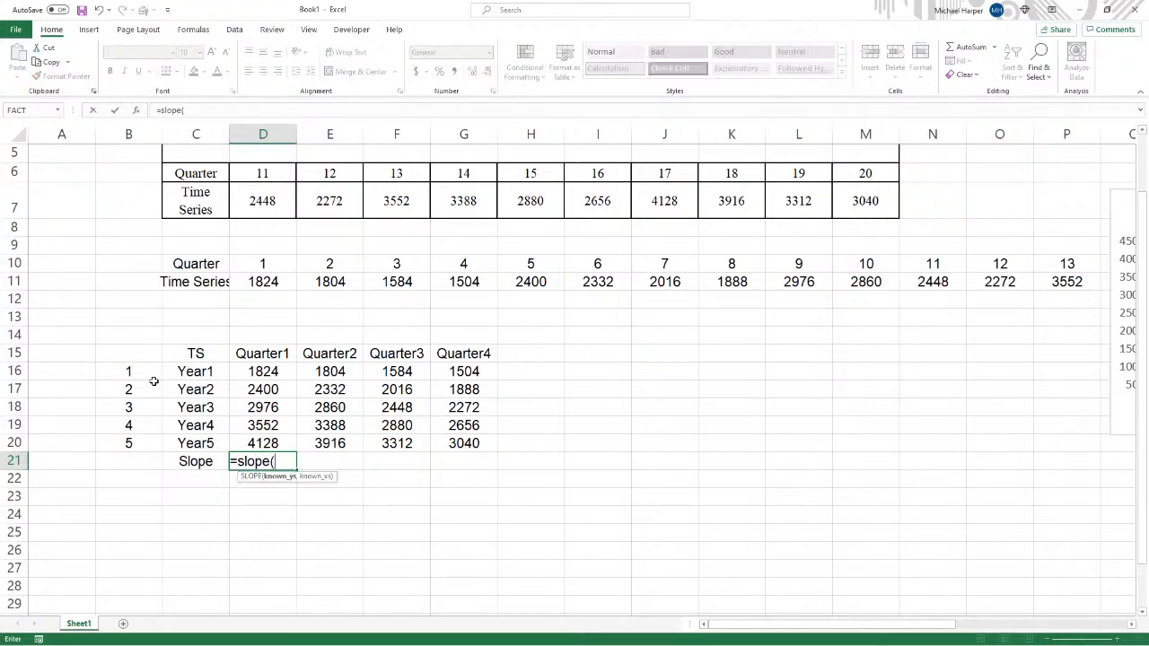
left_click_drag(268, 371, 266, 442)
type(",")
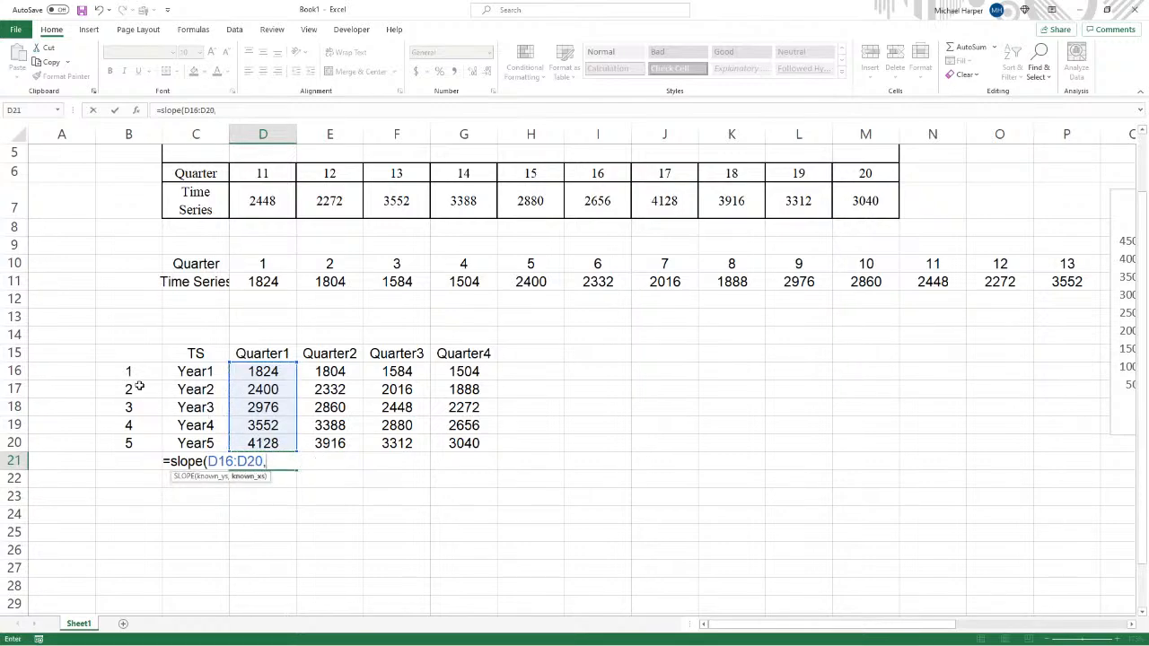
left_click_drag(131, 373, 128, 442)
key("F4")
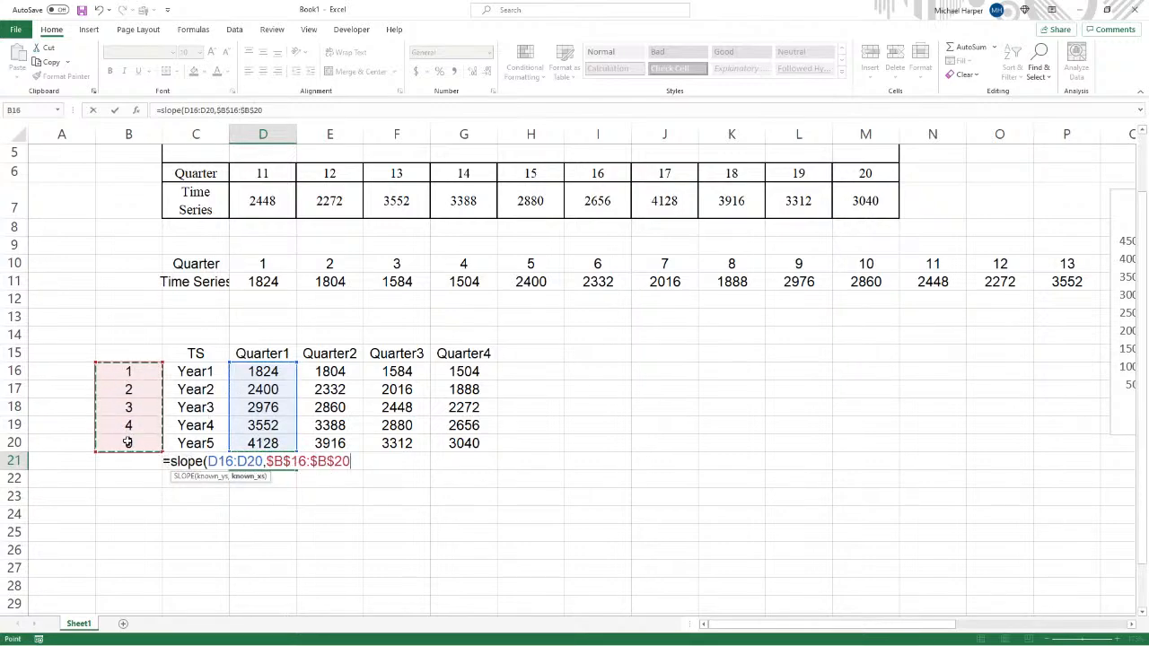
key("Return")
left_click(263, 456)
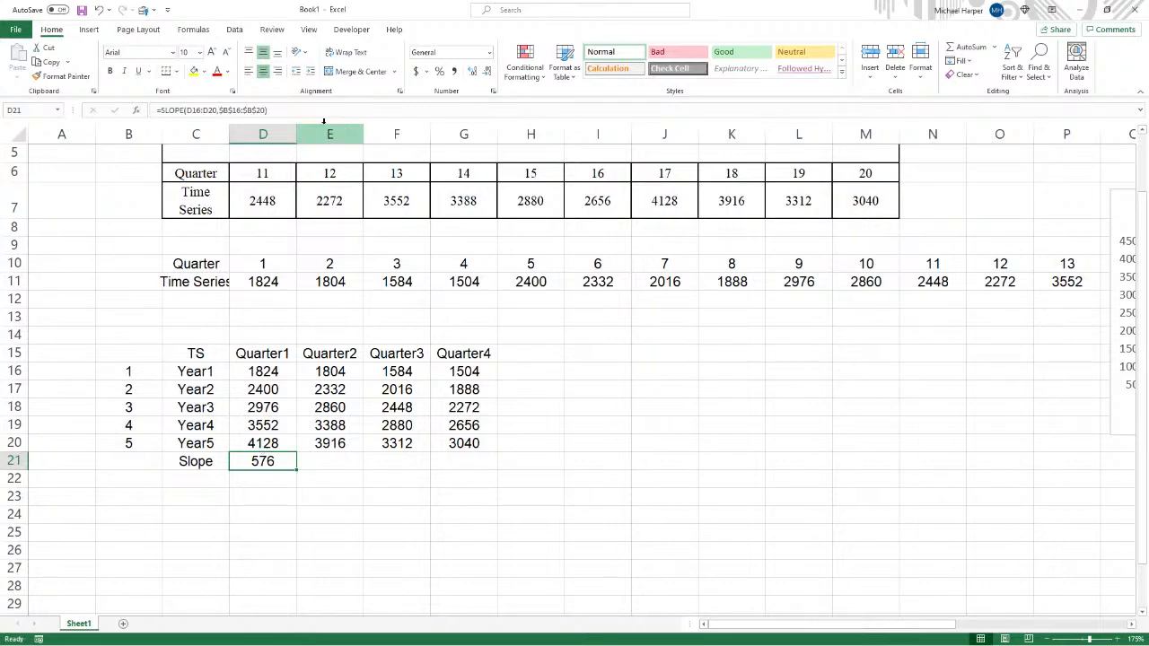
- Fill the SLOPE formula in D21 across to G21 for all four quarters
key("F2")
key("Return")
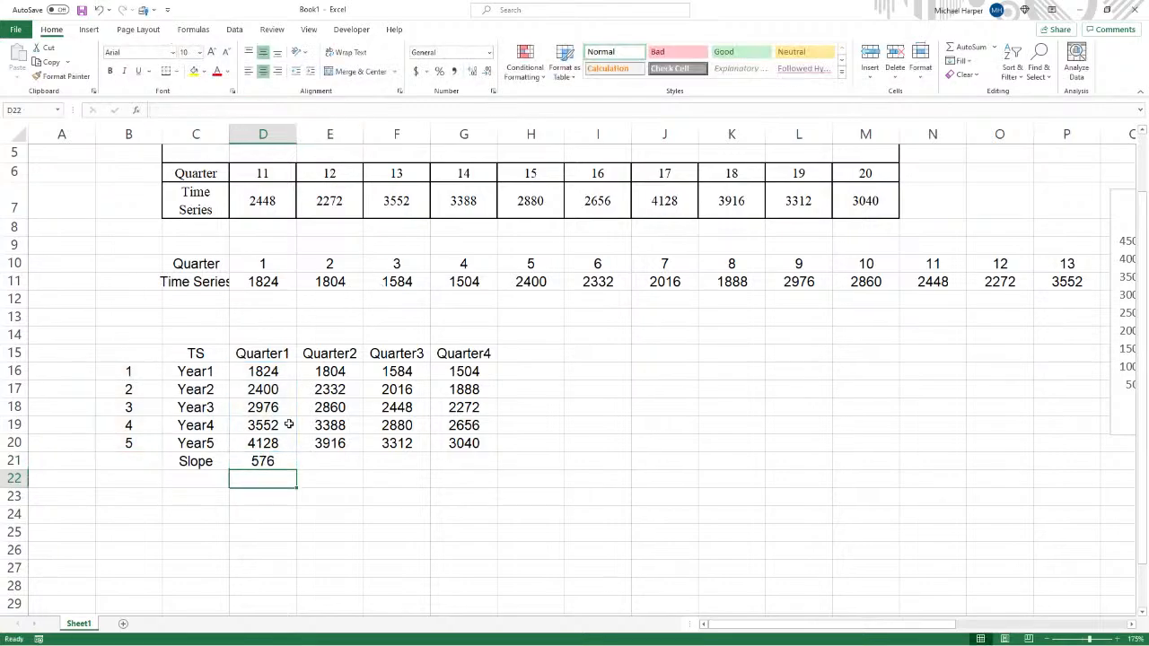
left_click(270, 460)
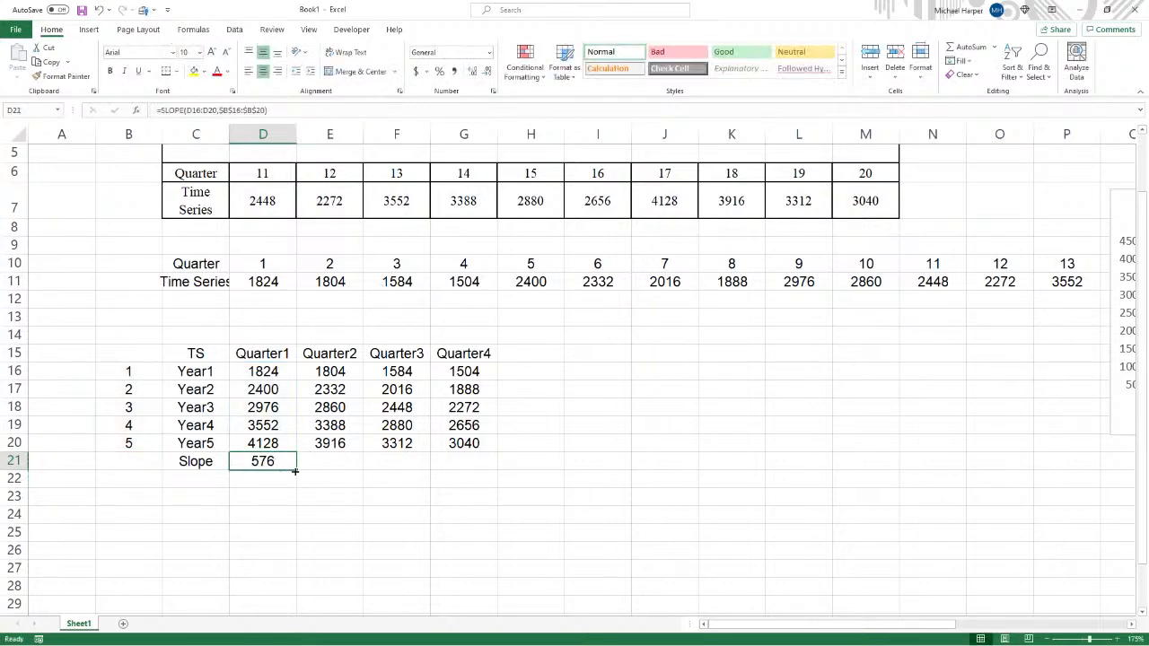
left_click_drag(294, 470, 495, 475)
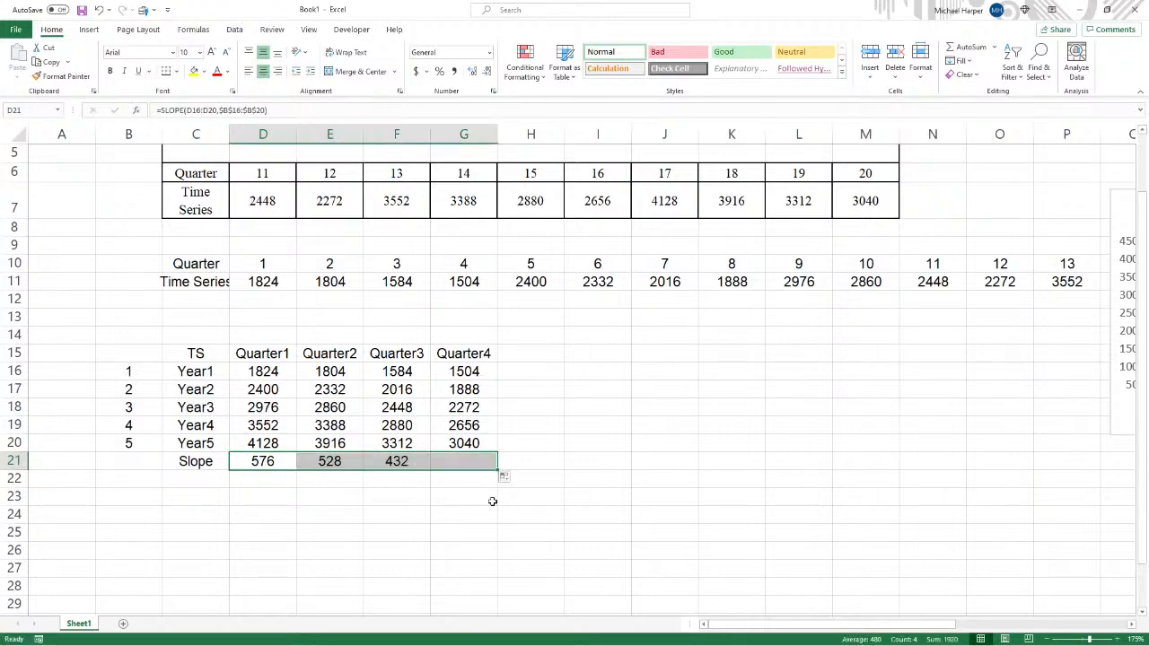
- In H21, average the four quarterly slopes with =AVERAGE(D21:G21)
left_click(535, 462)
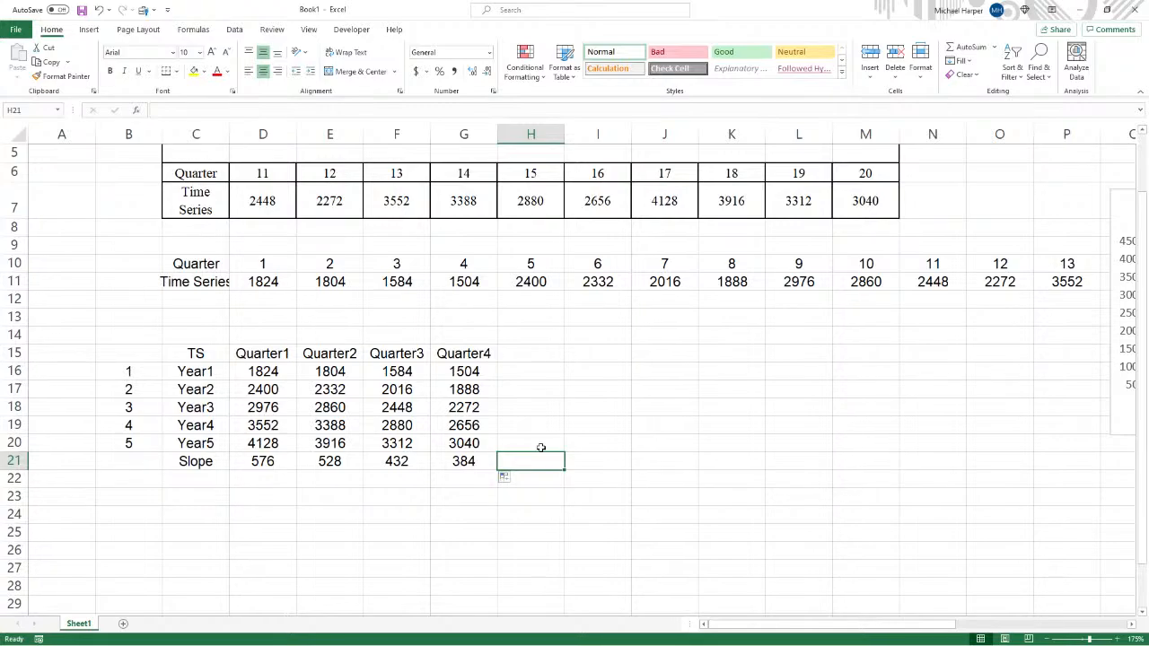
type("=average")
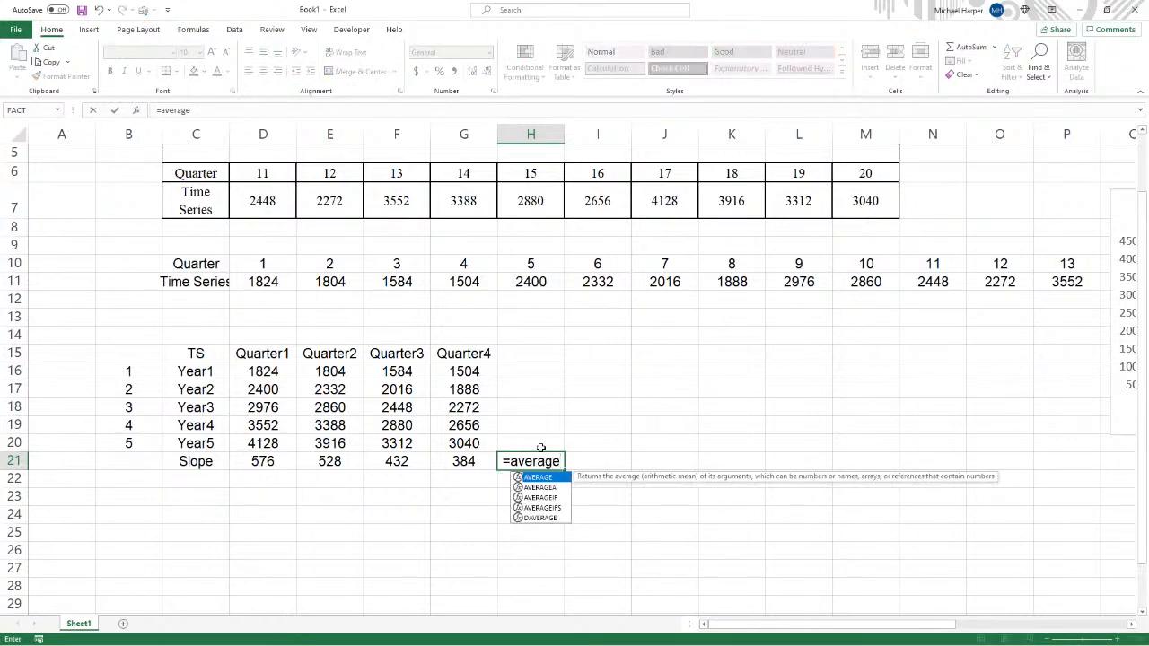
type("(")
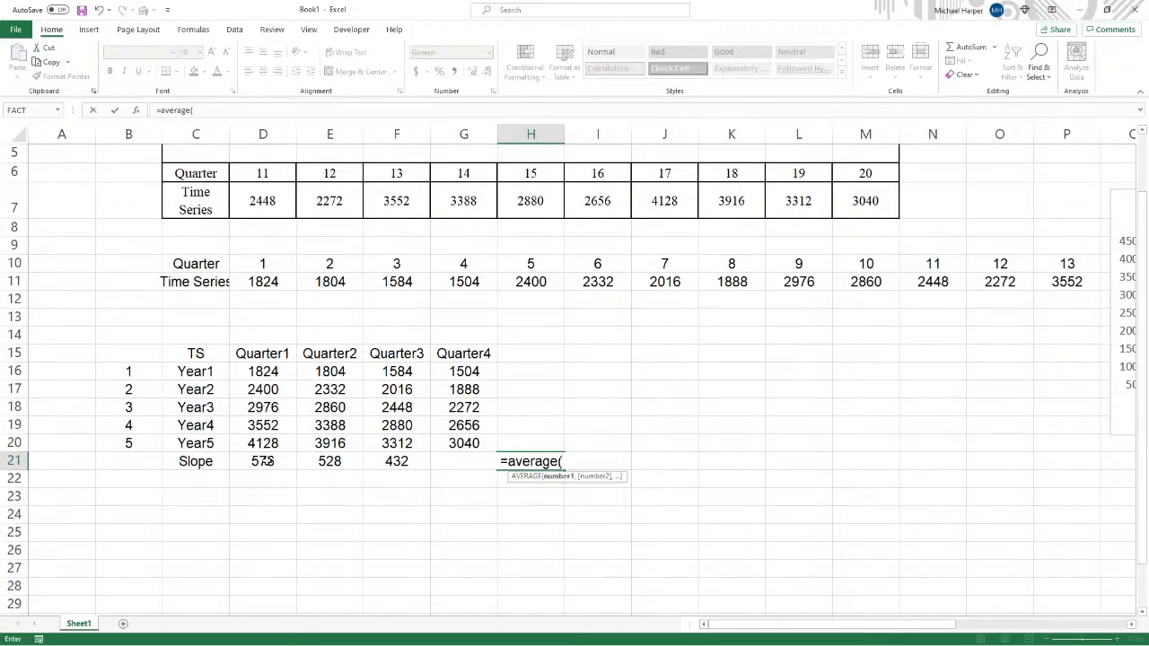
left_click_drag(263, 461, 422, 468)
key("Return")
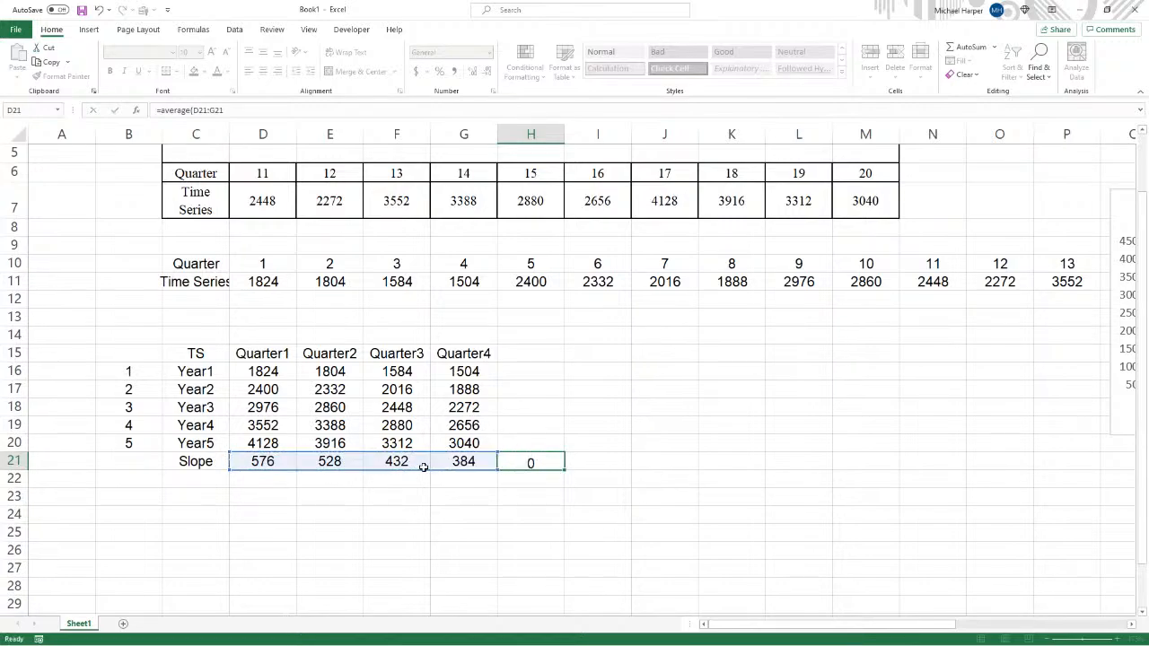
- Label cell C22 as SI
left_click(196, 478)
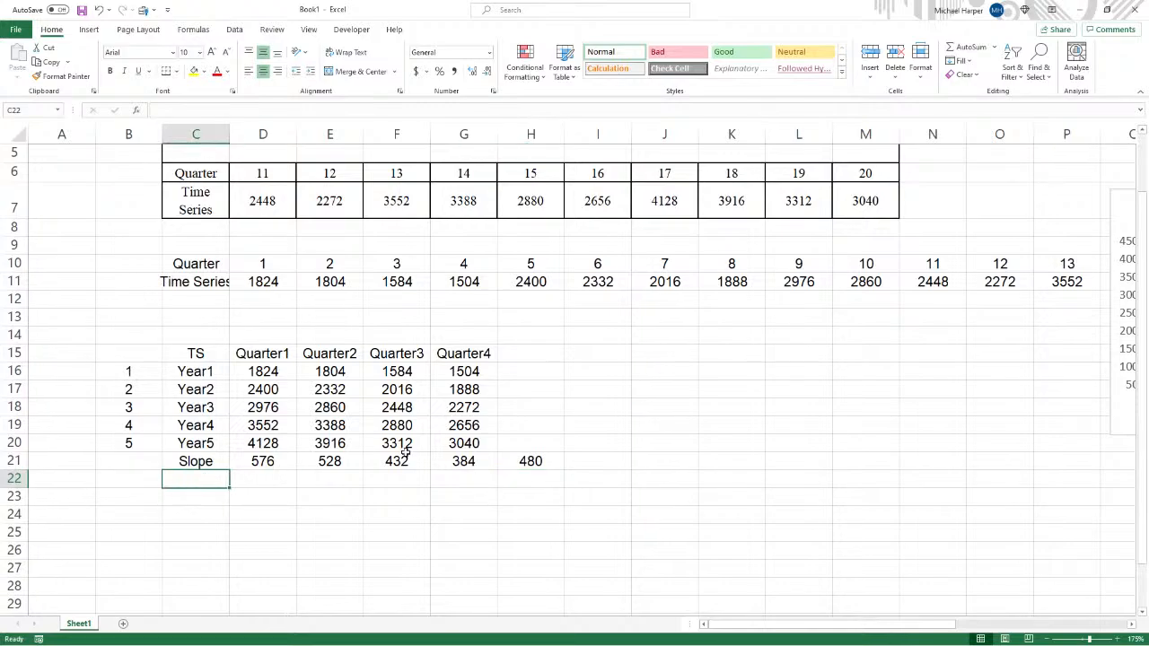
type("SI")
key("Tab")
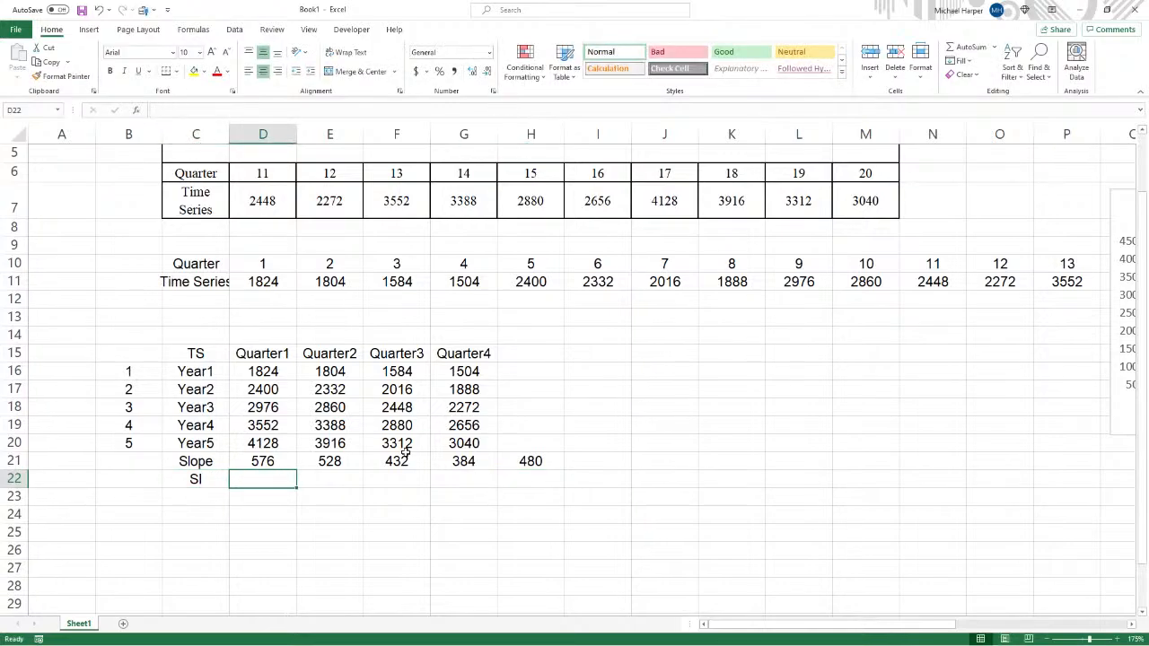
- In D22, compute the seasonal index =D21/$H$21 and fill it across to G22
type("=")
left_click(268, 460)
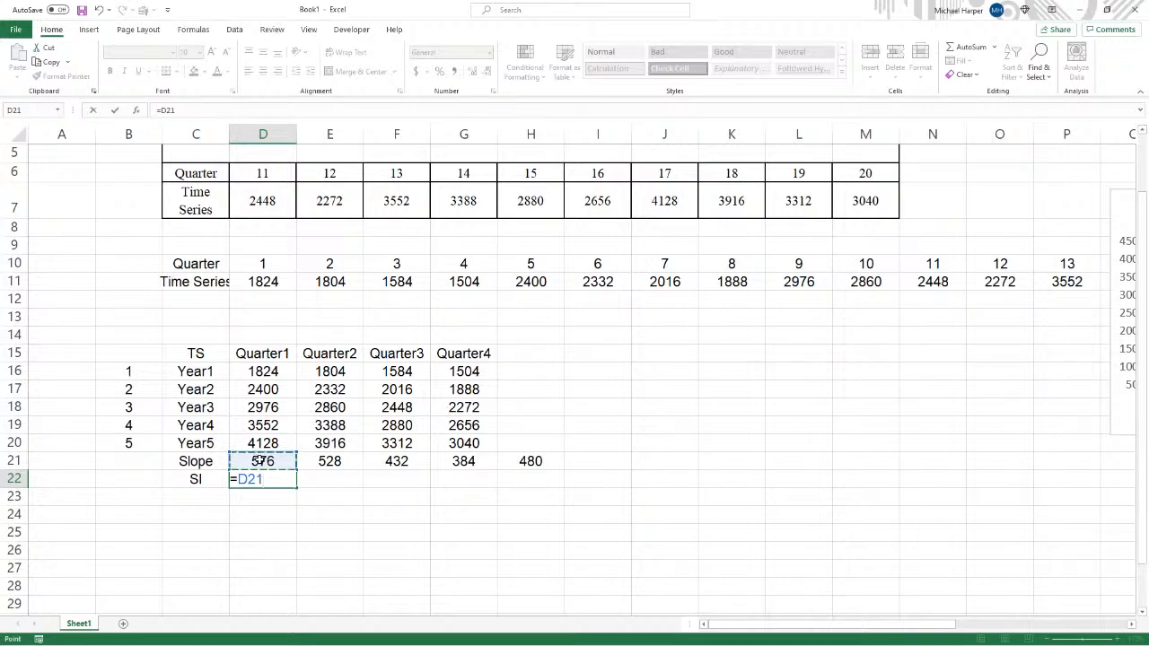
type("/")
left_click(536, 462)
key("F4")
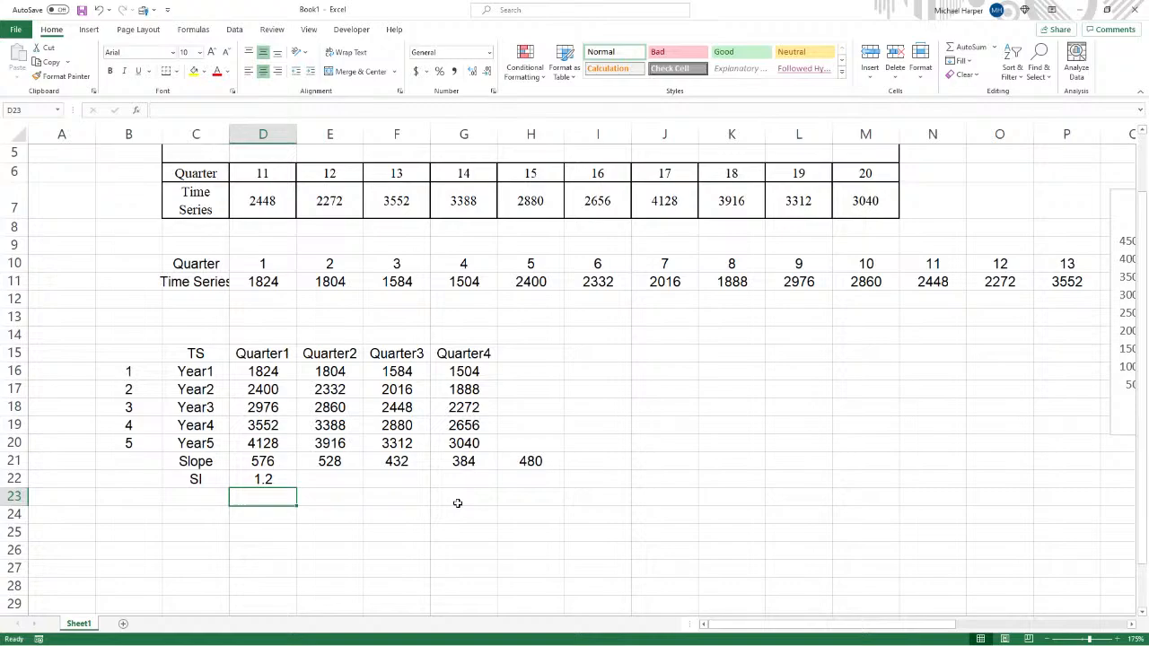
left_click(266, 478)
left_click_drag(296, 489, 494, 490)
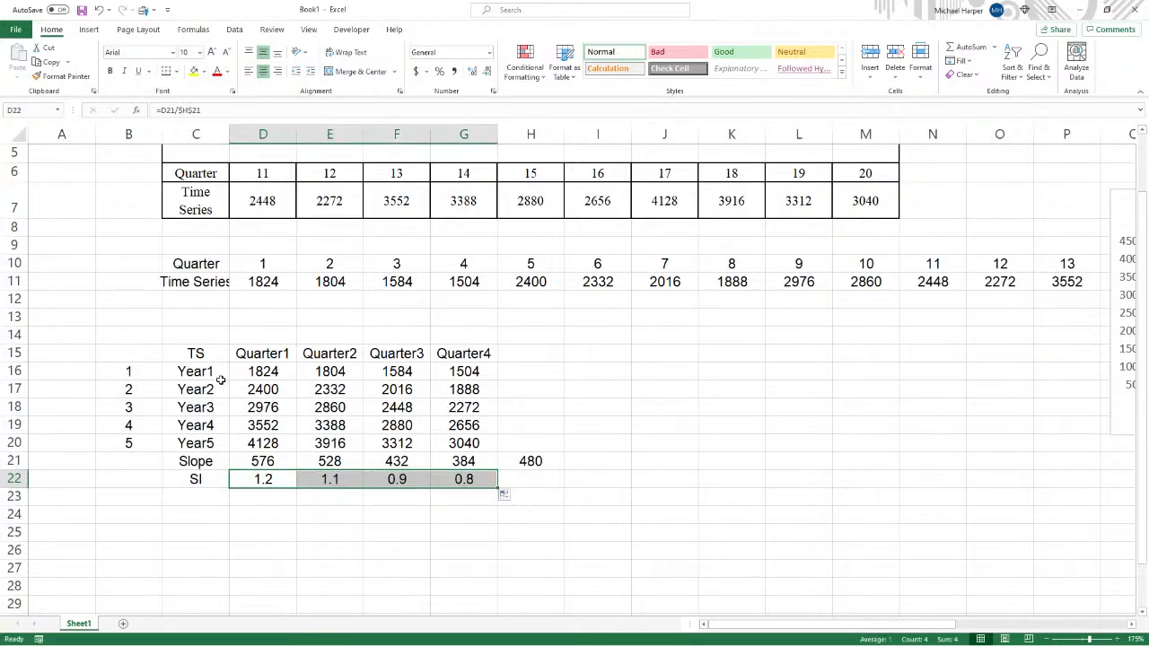
- Label C23 as SA-TS and copy the Quarter1–Quarter4 headers into D23:G23
left_click(184, 500)
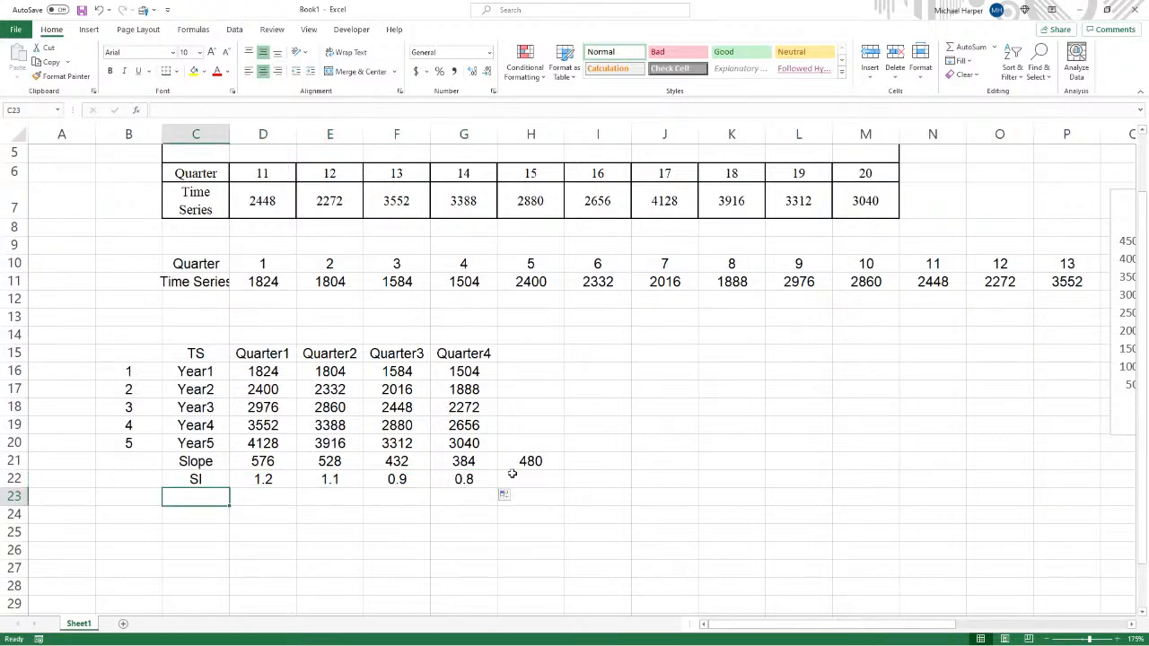
type("SA-TS")
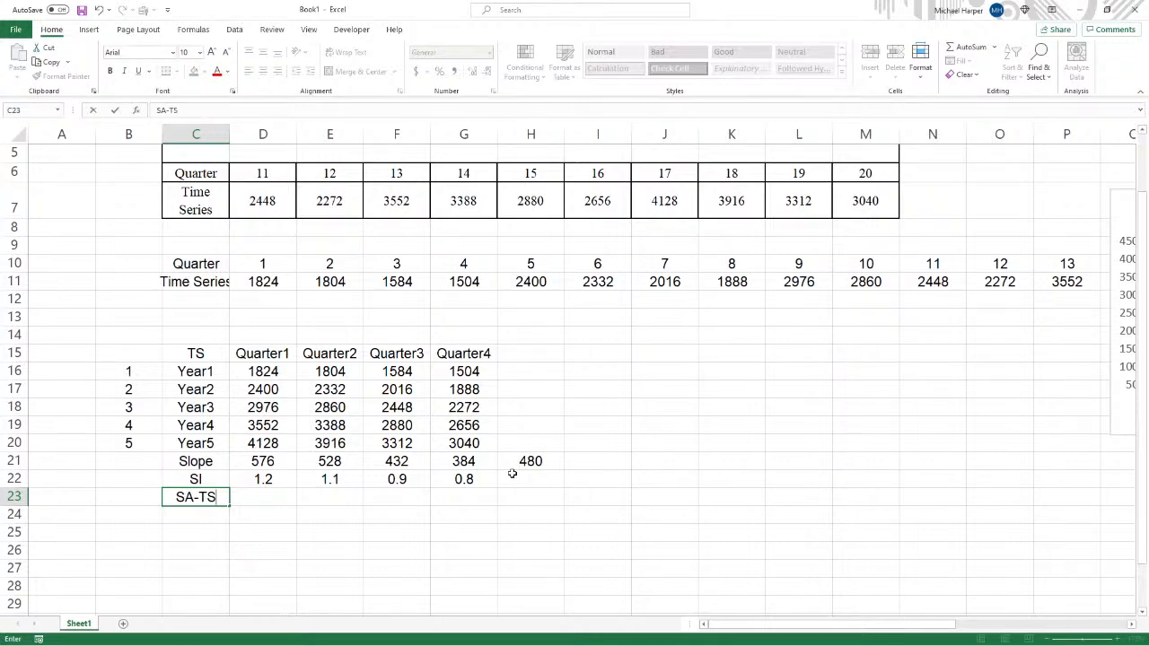
key("Tab")
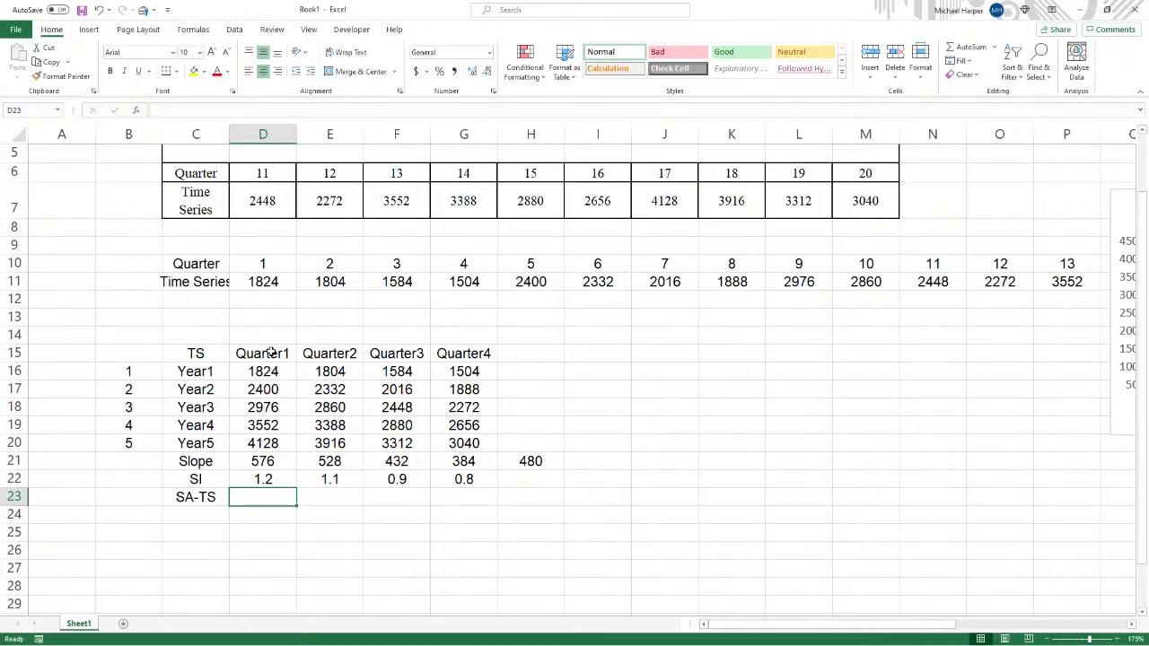
left_click_drag(272, 353, 441, 353)
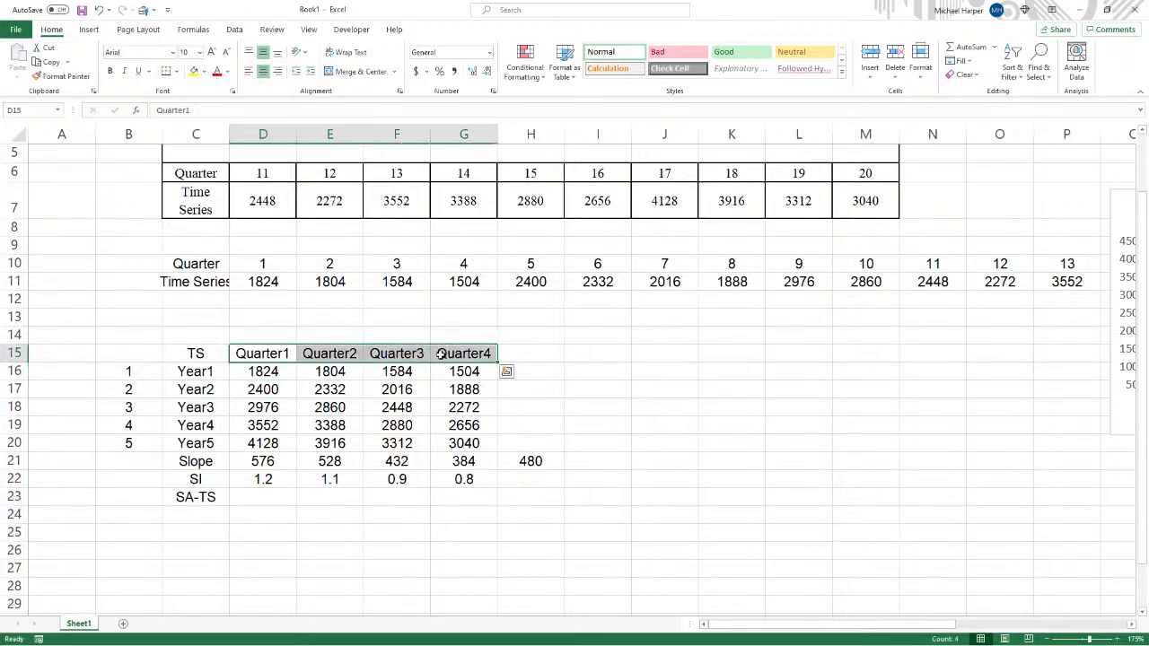
key("ctrl+c")
left_click_drag(270, 499, 451, 500)
key("ctrl+v")
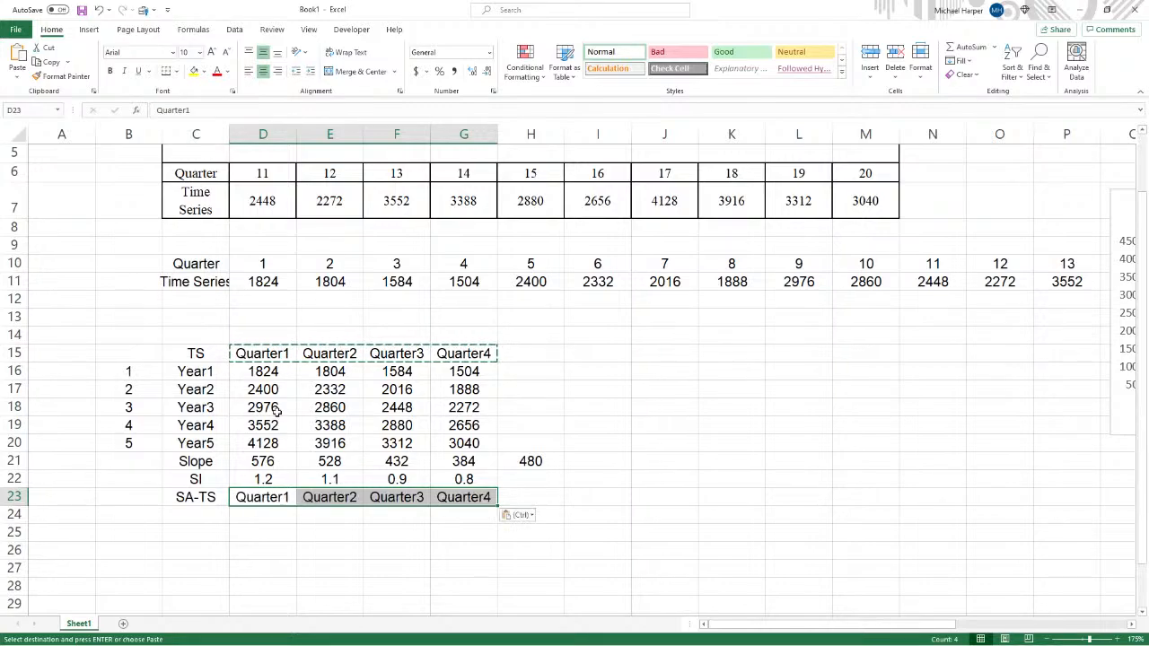
- Copy the Year1–Year5 labels from C16:C20 into C24:C28
left_click_drag(199, 369, 202, 441)
key("ctrl")
key("ctrl")
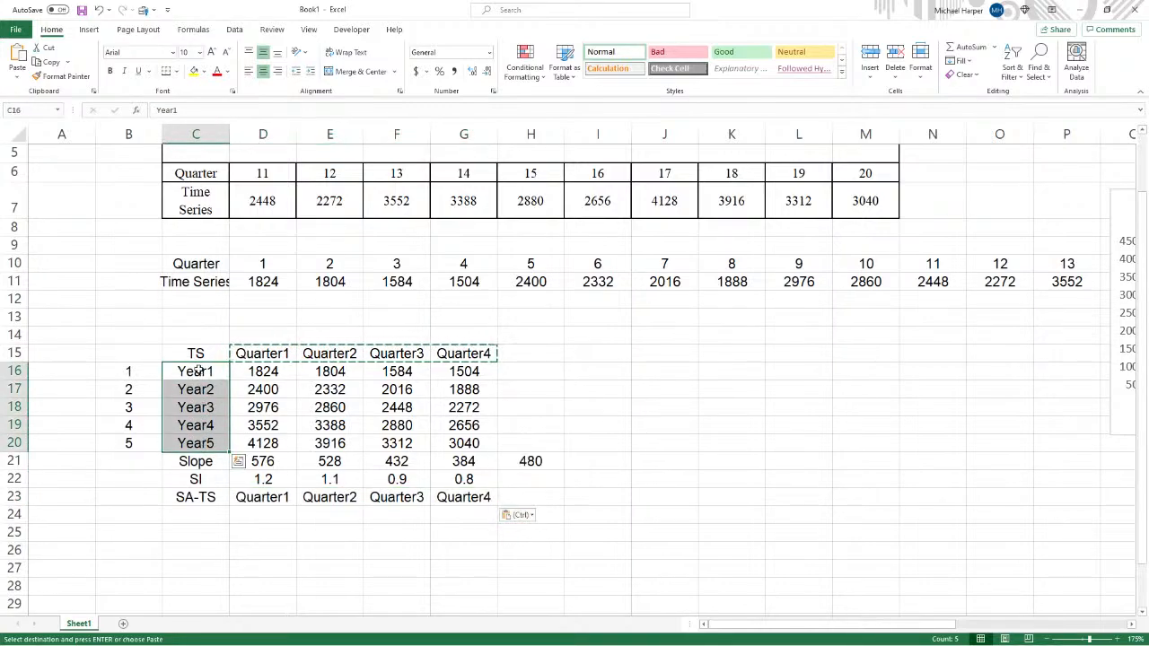
key("ctrl+c")
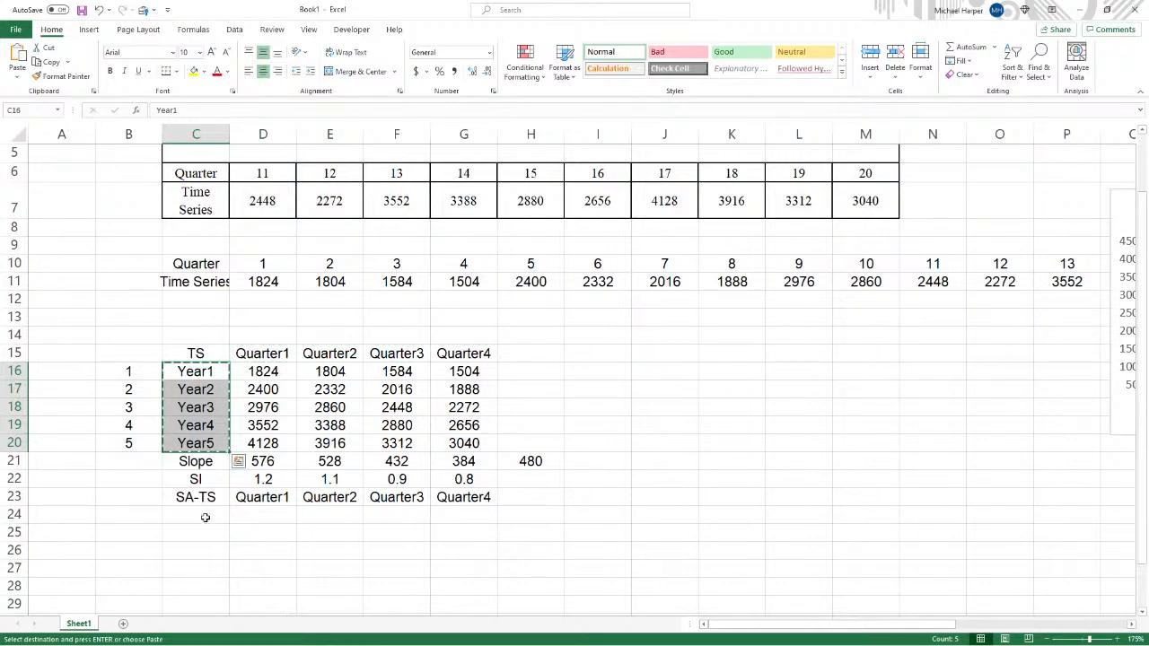
left_click_drag(205, 518, 206, 586)
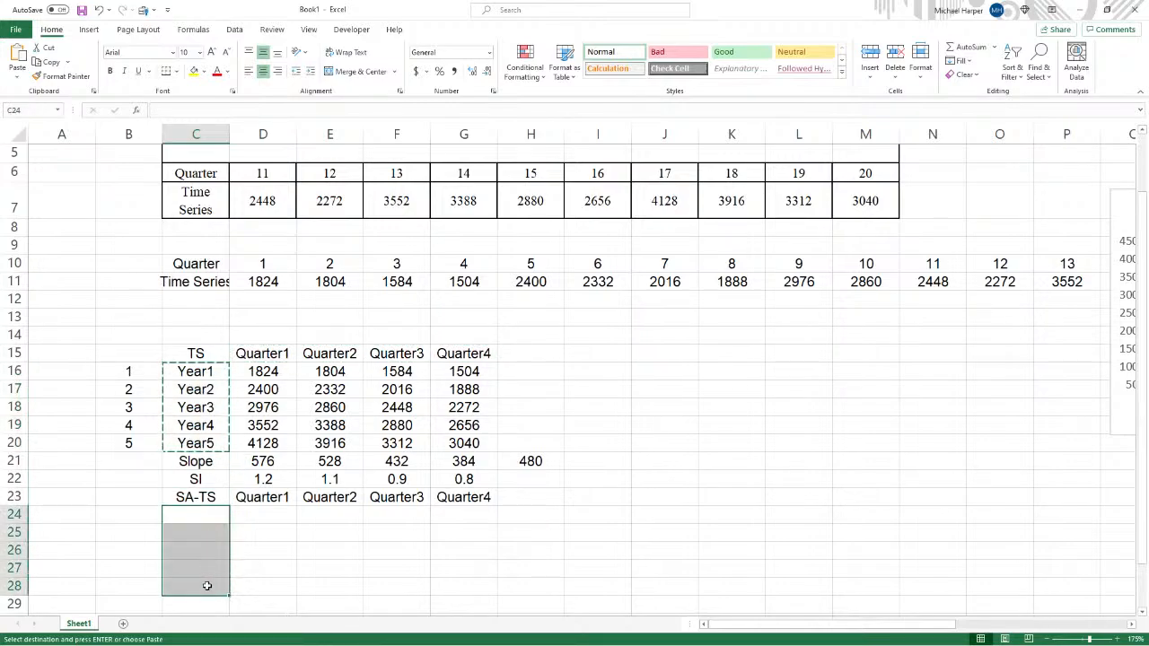
key("ctrl+v")
scroll(529, 527, "down", 2)
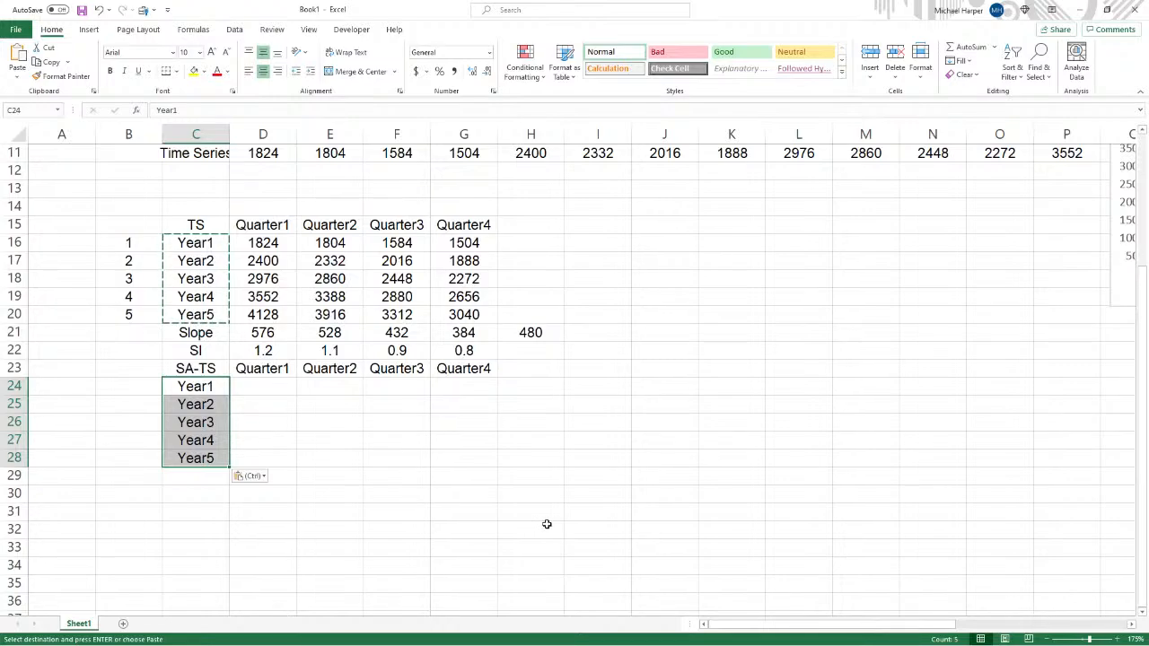
- In D24, divide Year1 Quarter1 by its seasonal index with =D16/$D$22
left_click(265, 390)
type("=")
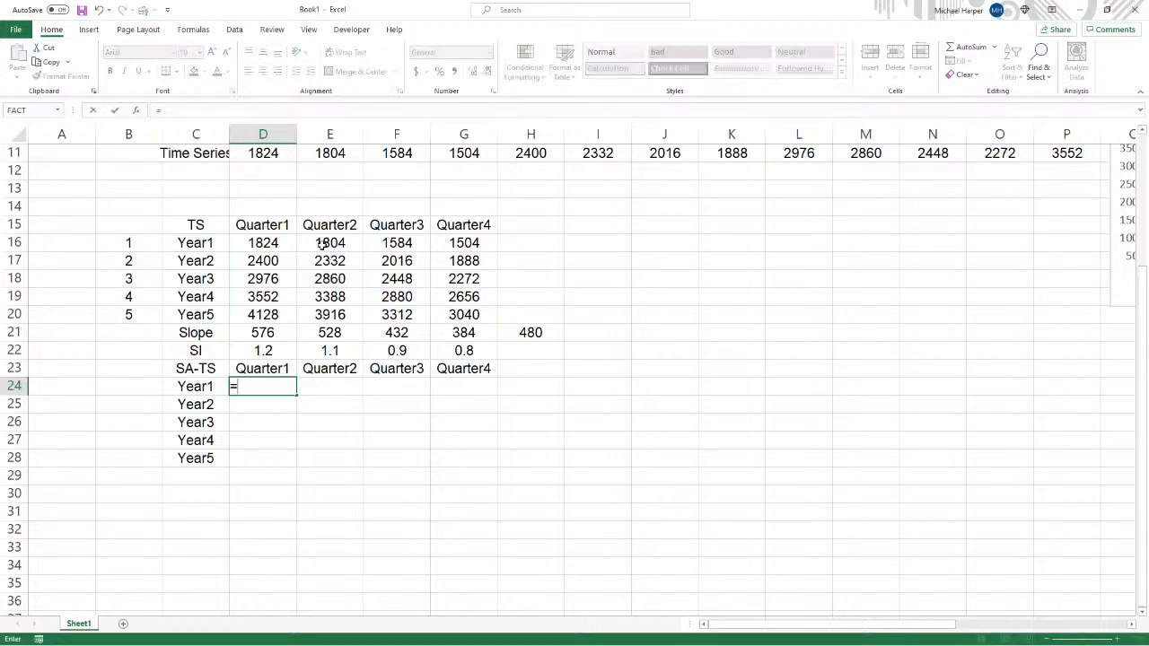
left_click(261, 242)
type("/")
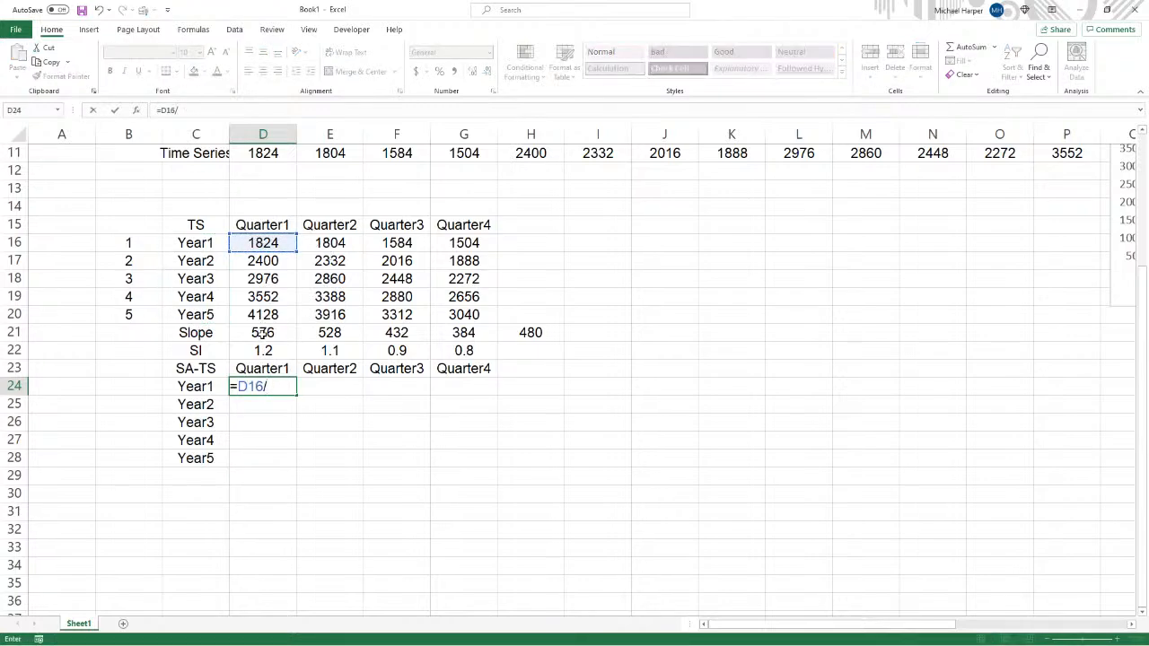
left_click(261, 350)
key("F4")
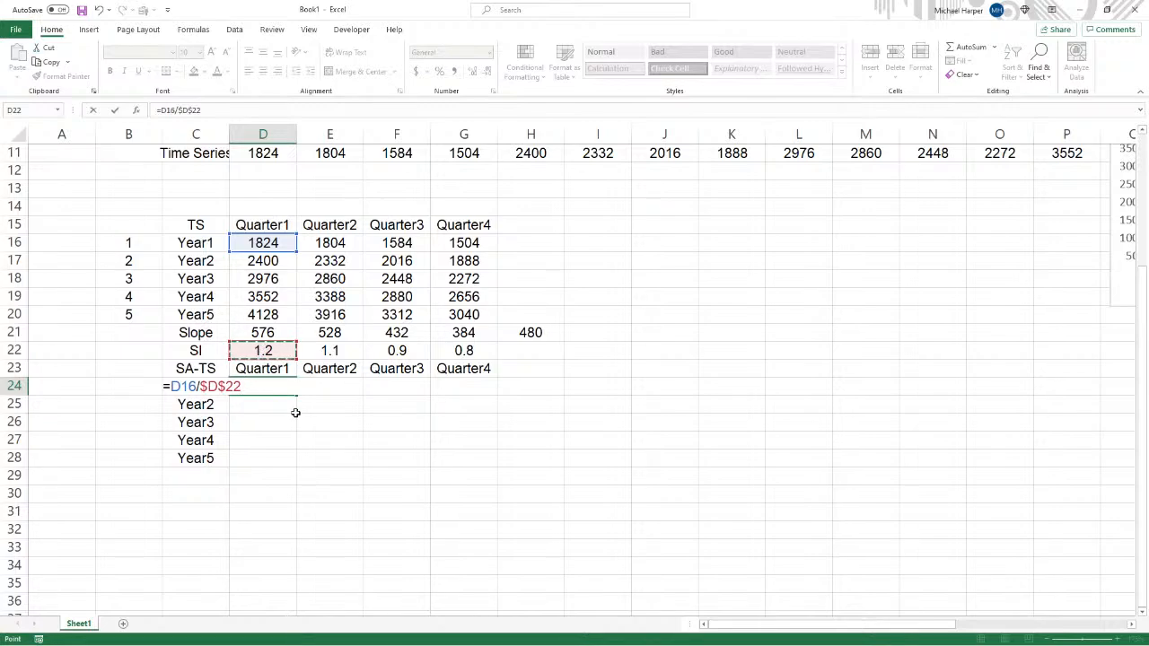
key("Return")
- In E24, divide Year1 Quarter2 by its seasonal index with =E16/$E$22
left_click(326, 389)
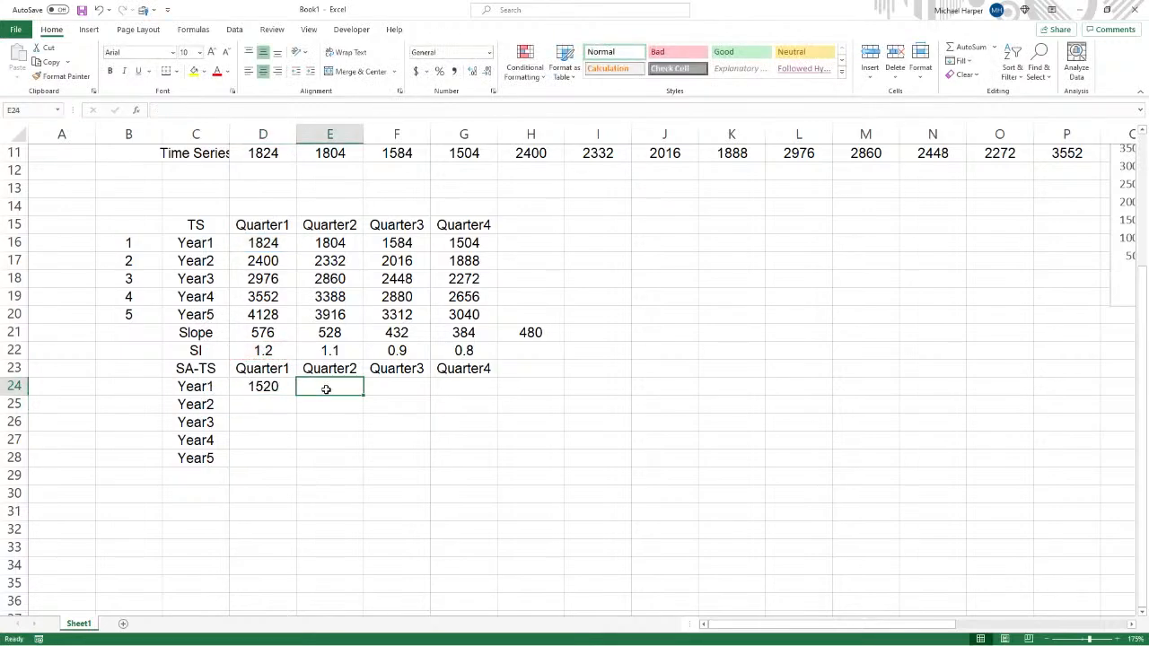
type("=")
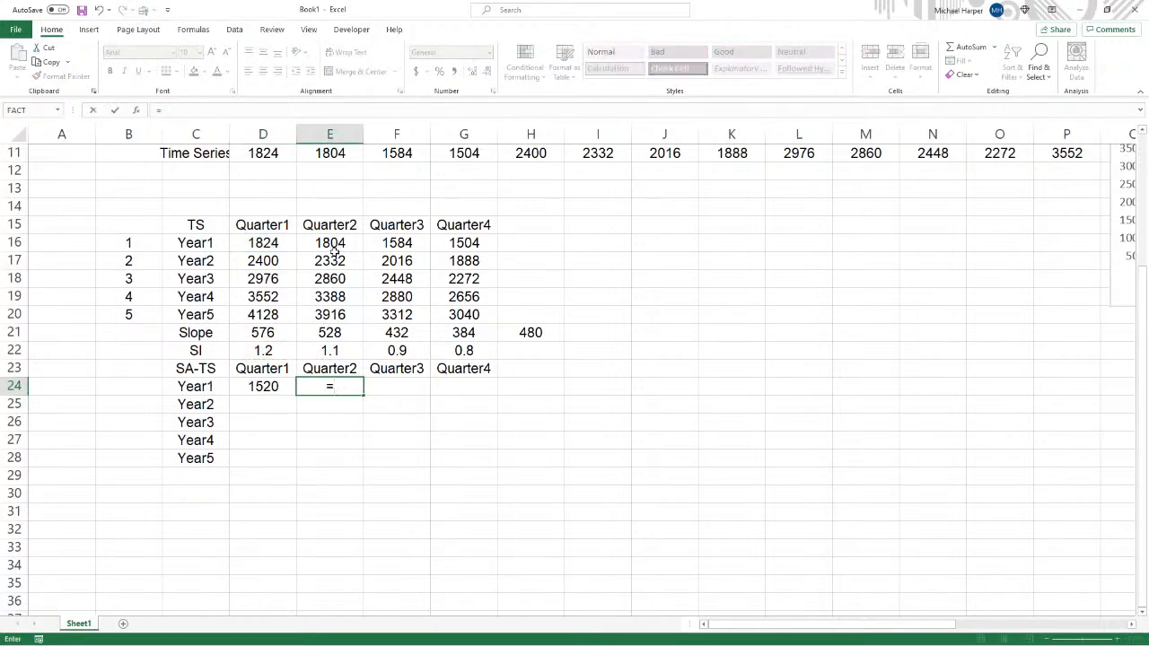
left_click(329, 243)
type("/")
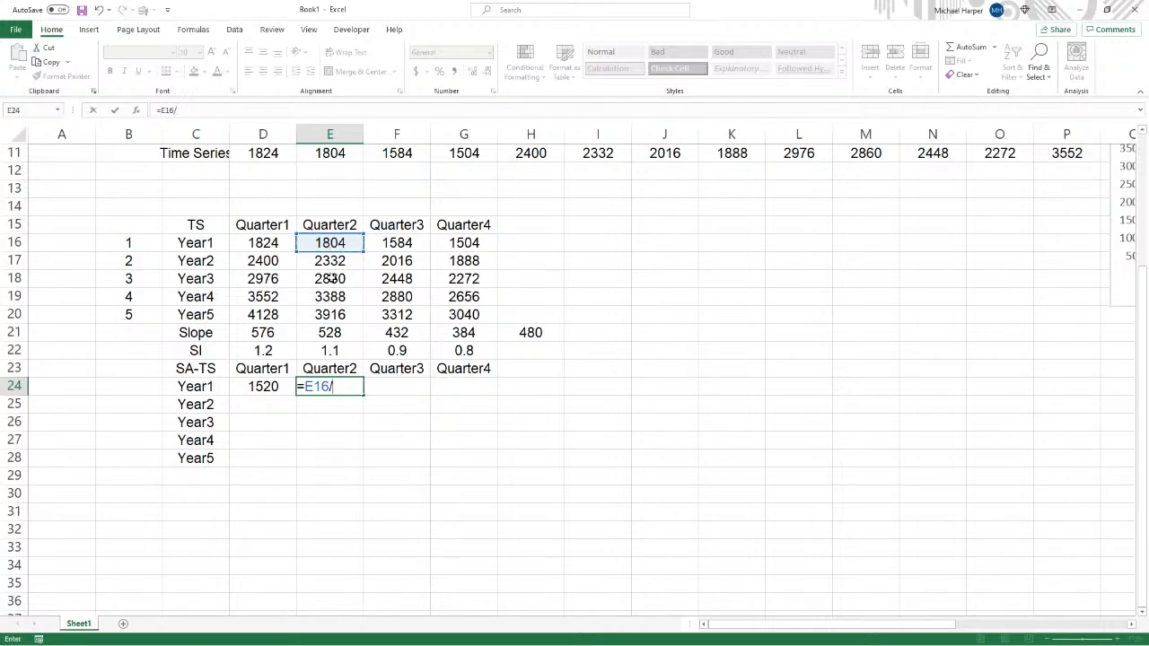
left_click(330, 351)
key("F4")
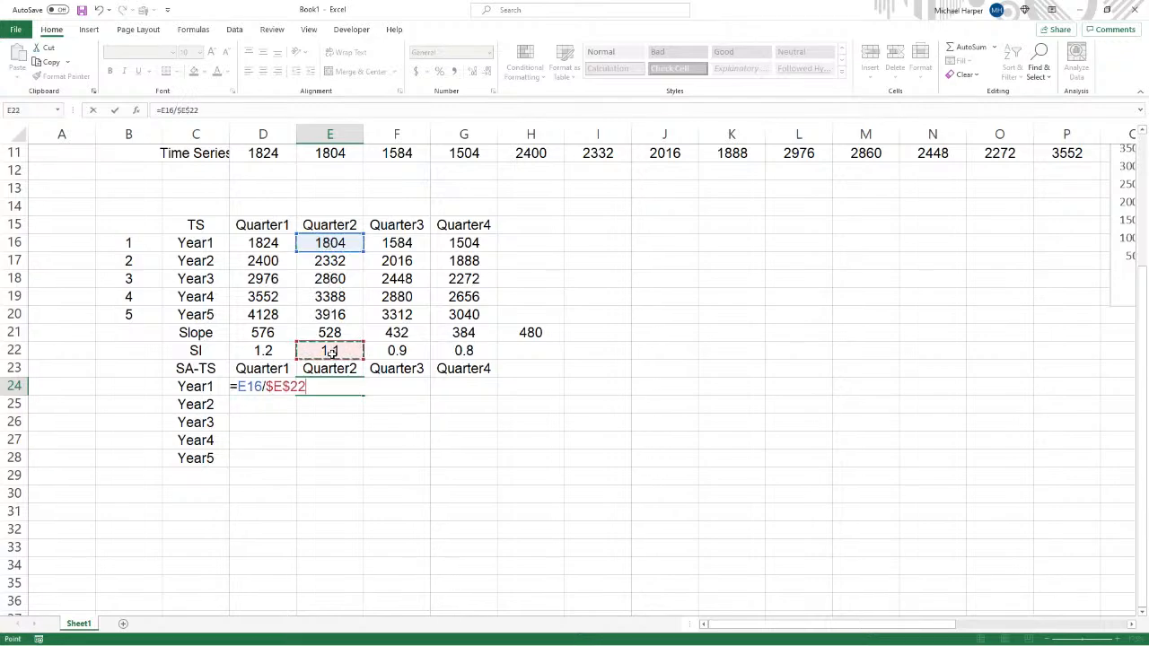
key("Return")
- In F24, divide Year1 Quarter3 by its seasonal index with =F16/$F$22
left_click(380, 387)
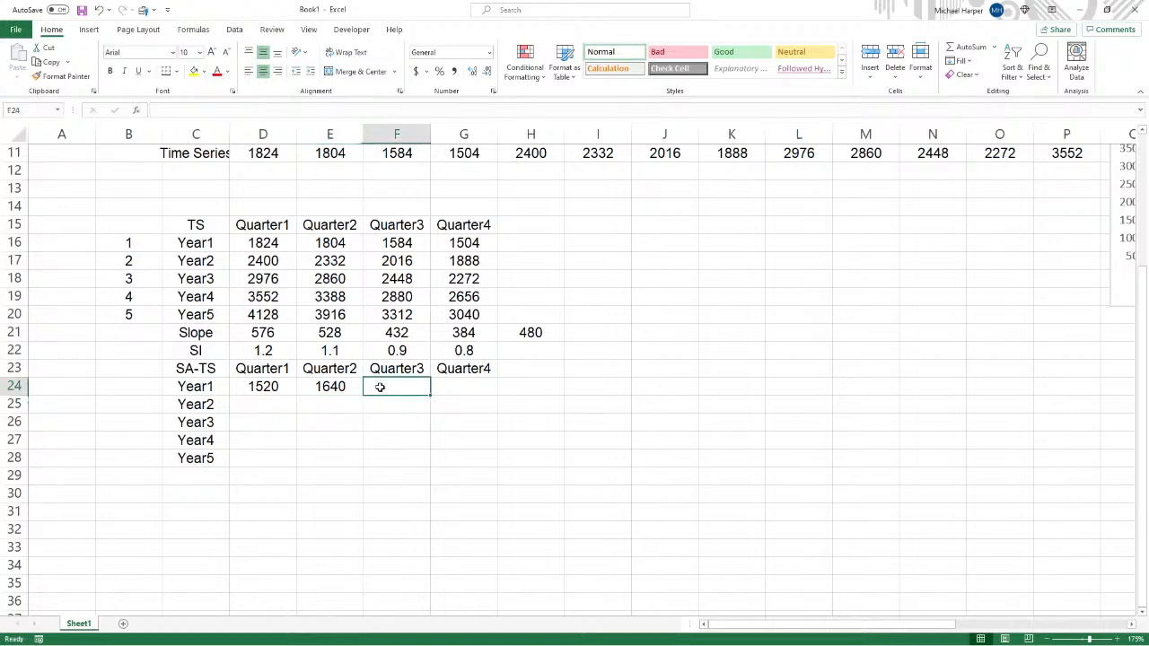
type("=")
left_click(397, 243)
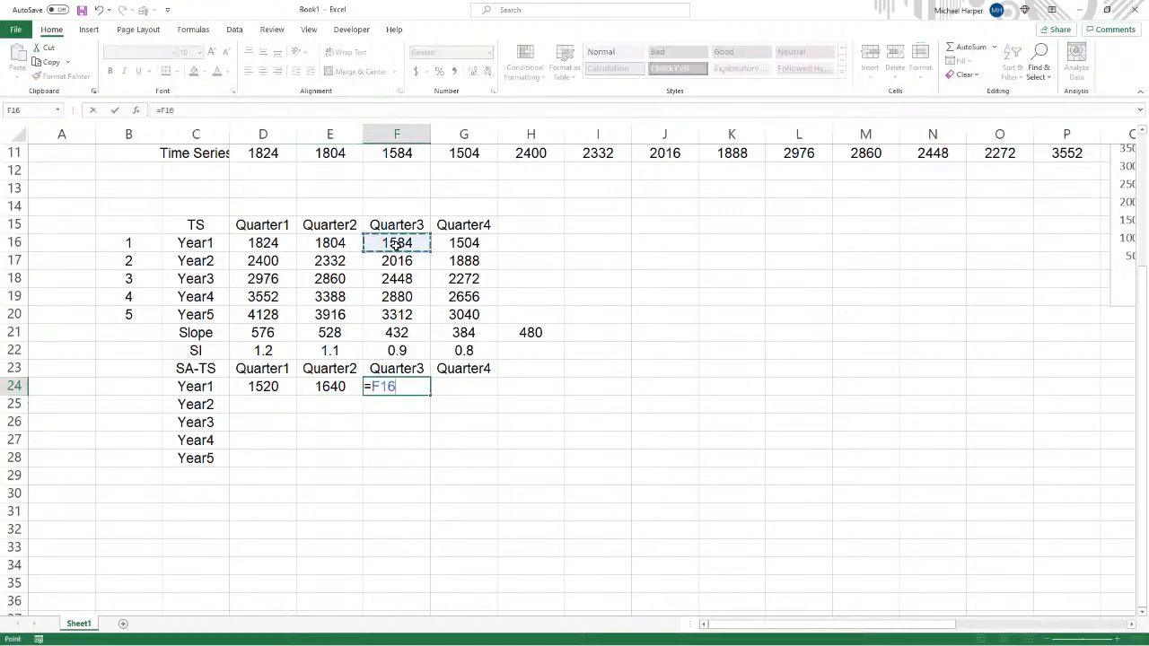
type("/")
left_click(397, 350)
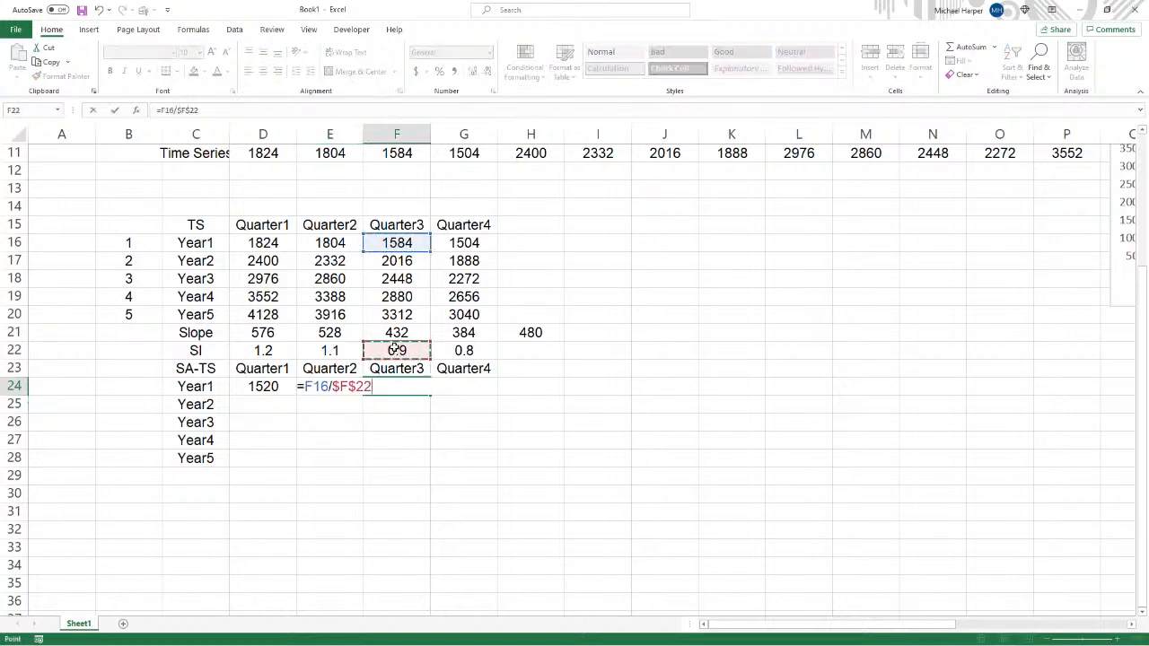
key("Return")
- Enter =G16/$G$22 in G24, then fill the D24:G24 formulas down through row 28
left_click(478, 385)
type("=")
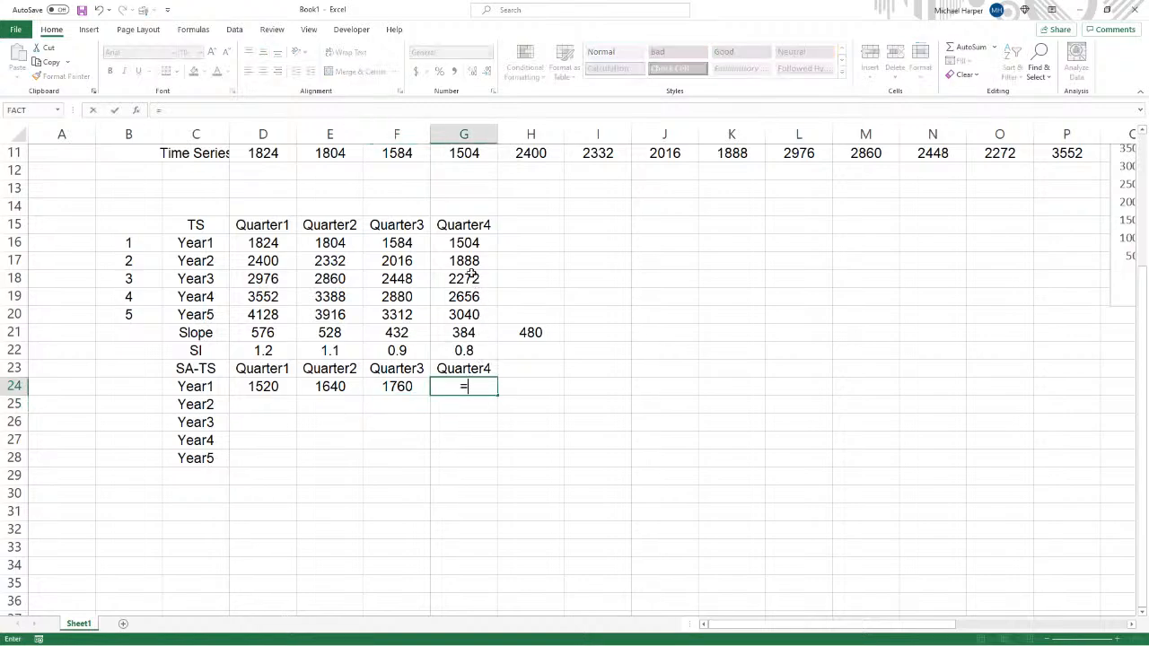
left_click(459, 243)
type("/")
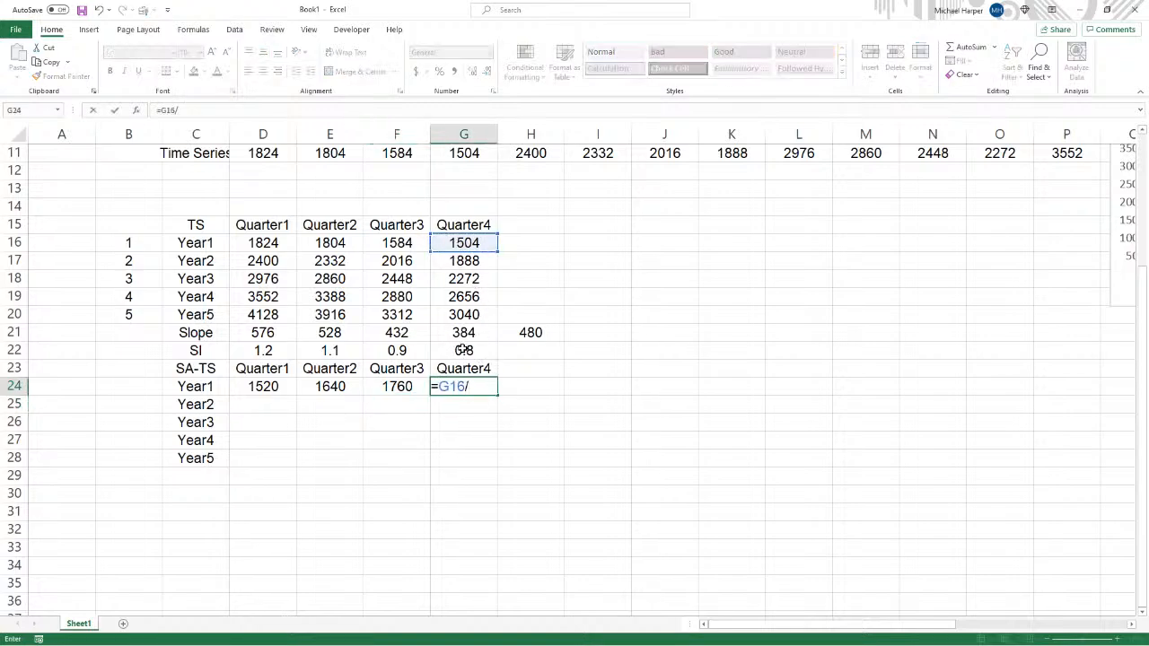
left_click(463, 350)
key("F4")
key("Return")
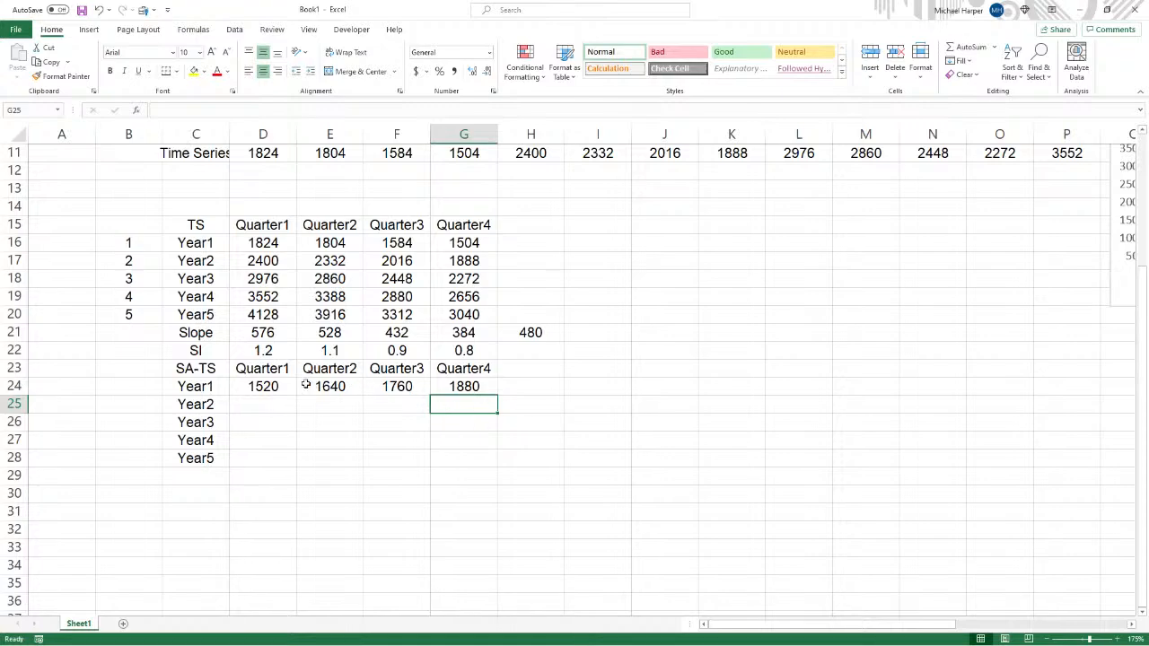
left_click_drag(275, 383, 492, 465)
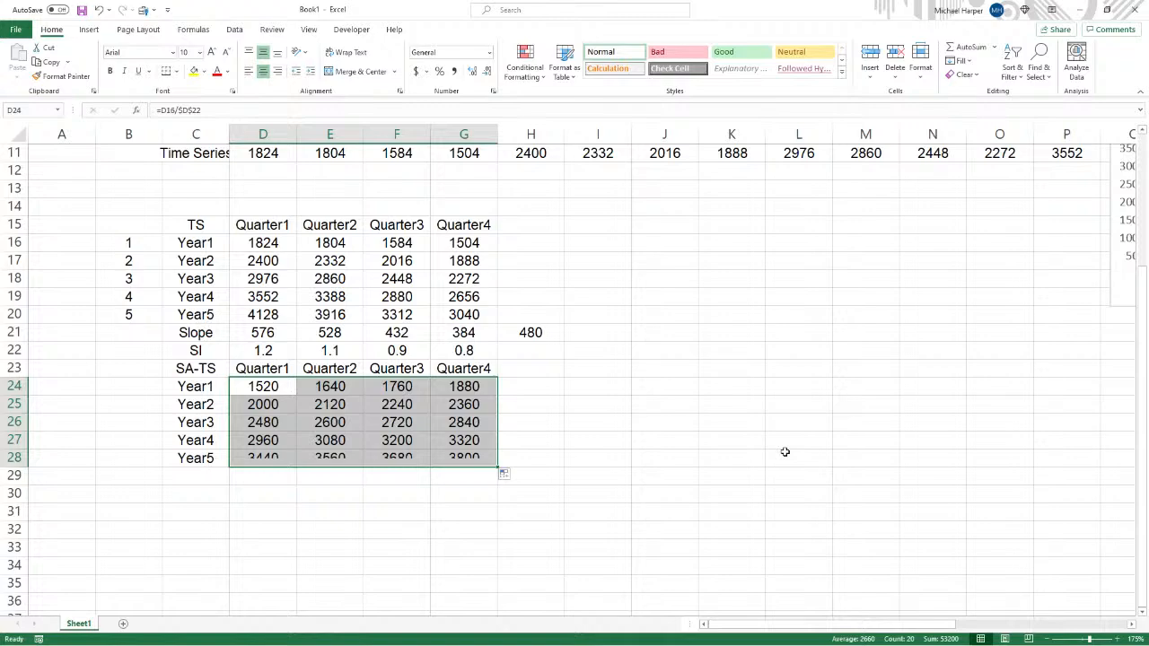
- Label C29 as Slope and number the seasonally adjusted years 1 to 5 in B24:B28
left_click(211, 472)
type("Slope")
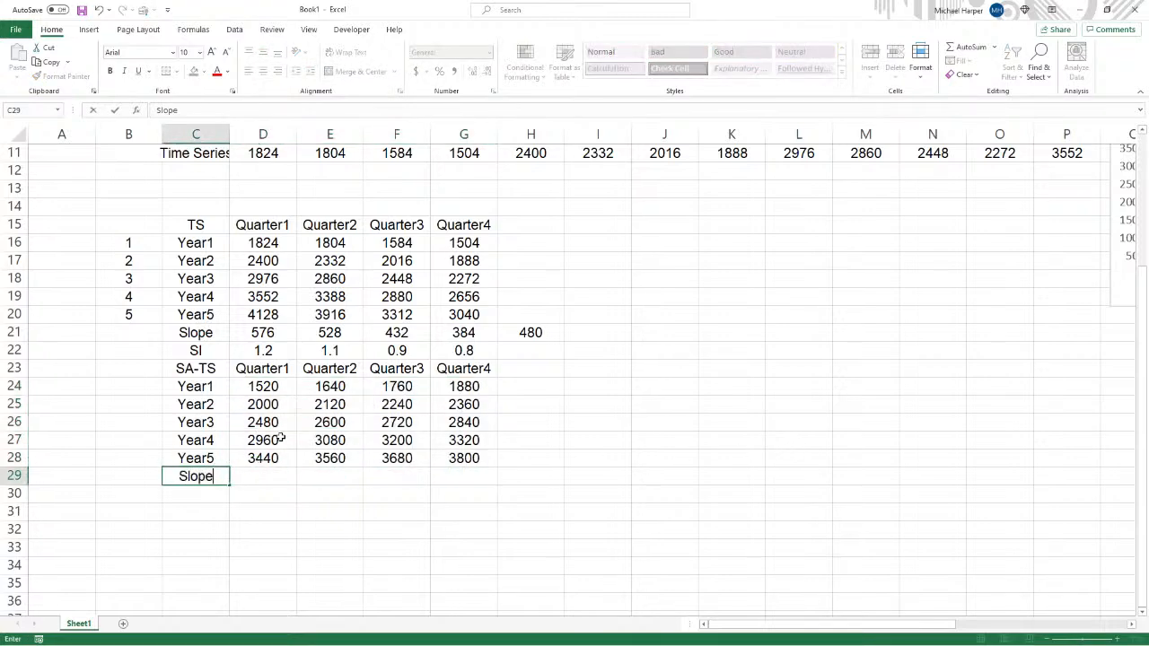
key("Tab")
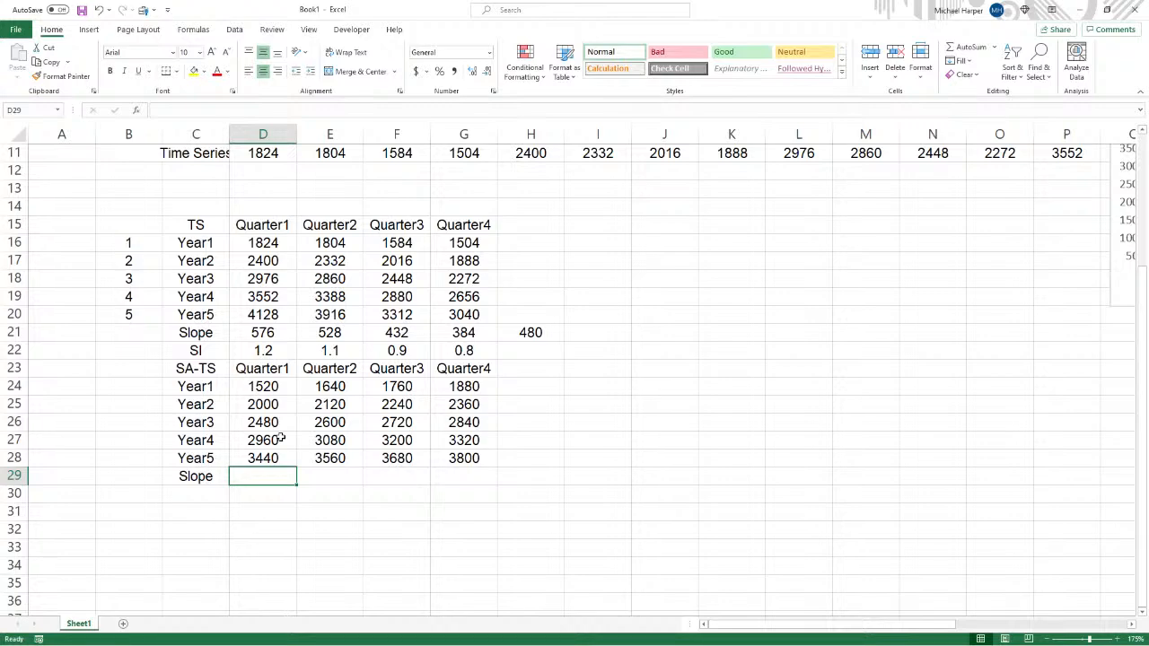
left_click(152, 390)
type("1")
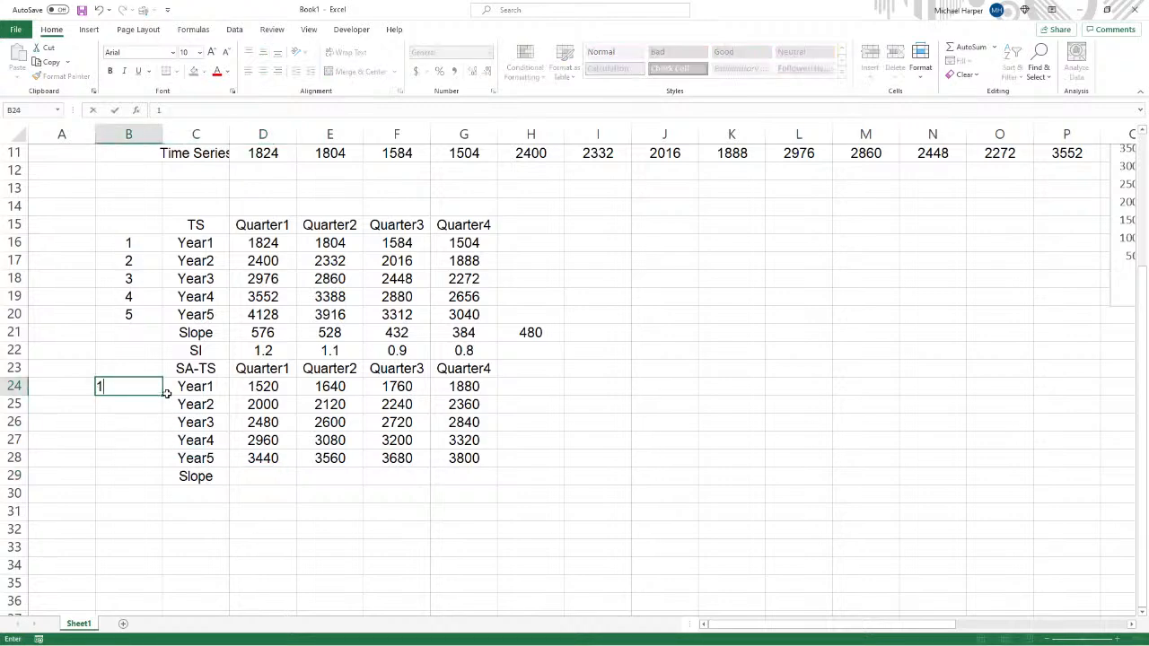
key("Return")
type("2")
key("Return")
type("3")
key("Return")
type("4 5")
key("Tab")
key("Right")
key("Down")
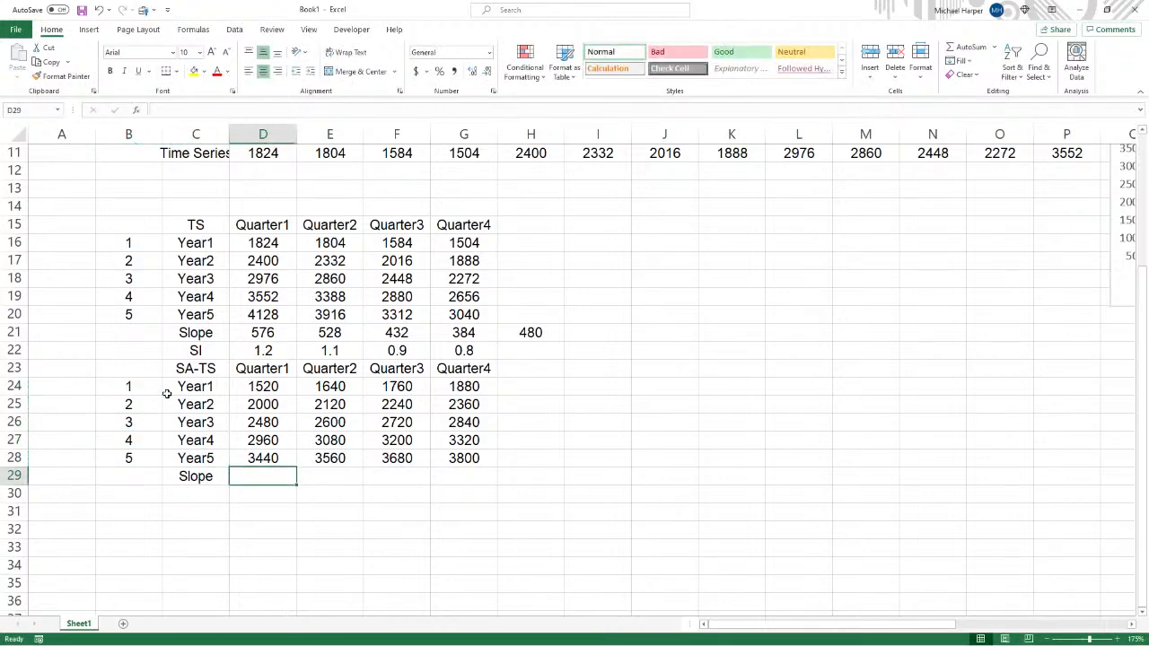
- In D29 enter =SLOPE(D24:D28,$B$24:$B$28) and fill it across to G29
type("=slope")
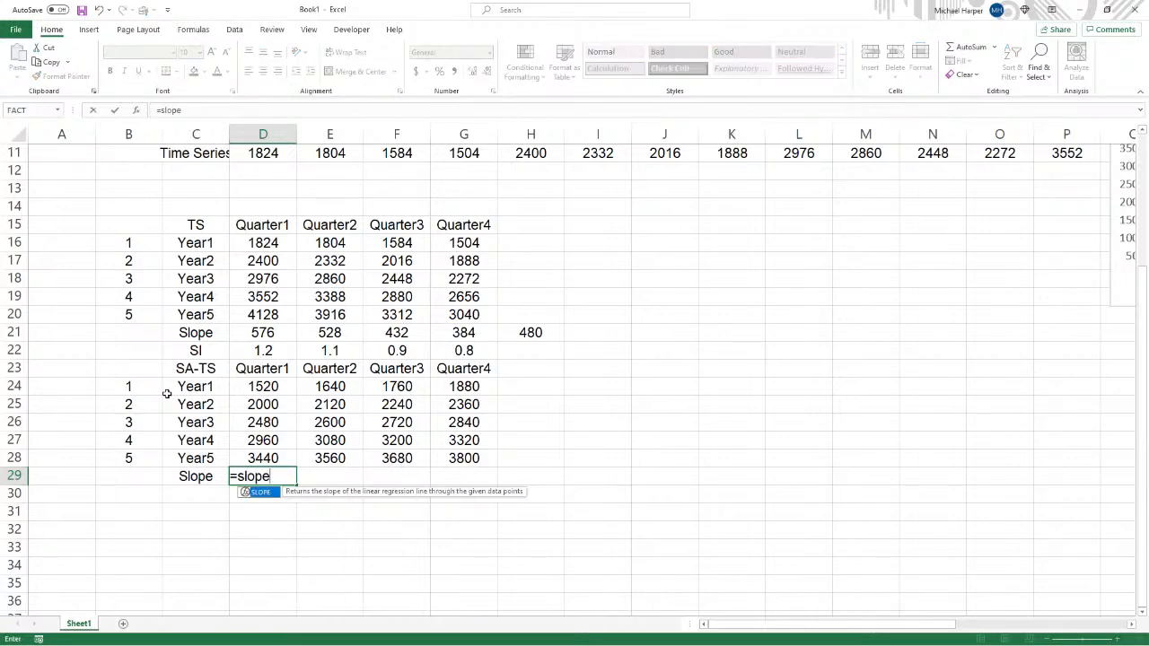
type("(")
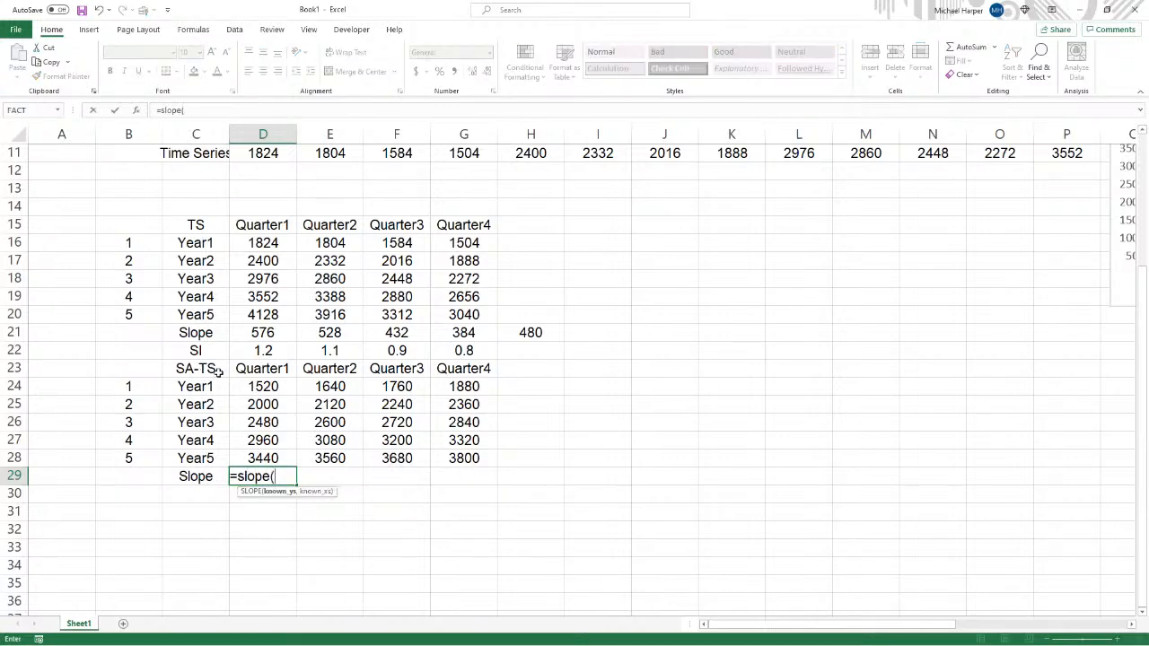
left_click_drag(260, 385, 262, 456)
type(",")
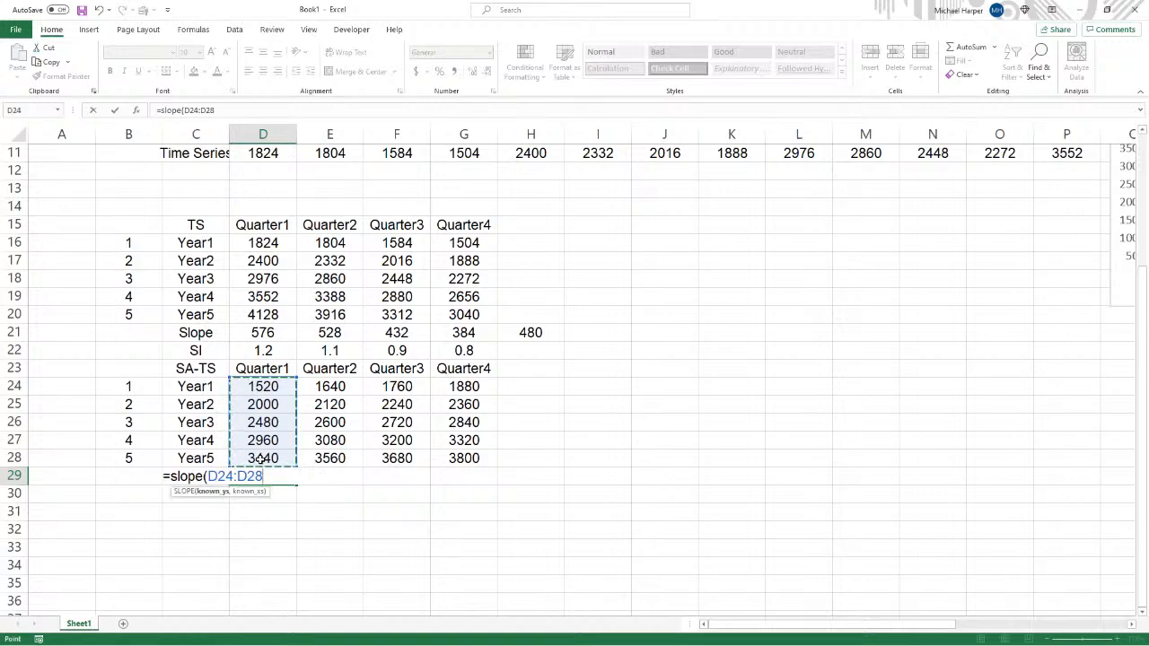
left_click_drag(134, 387, 133, 456)
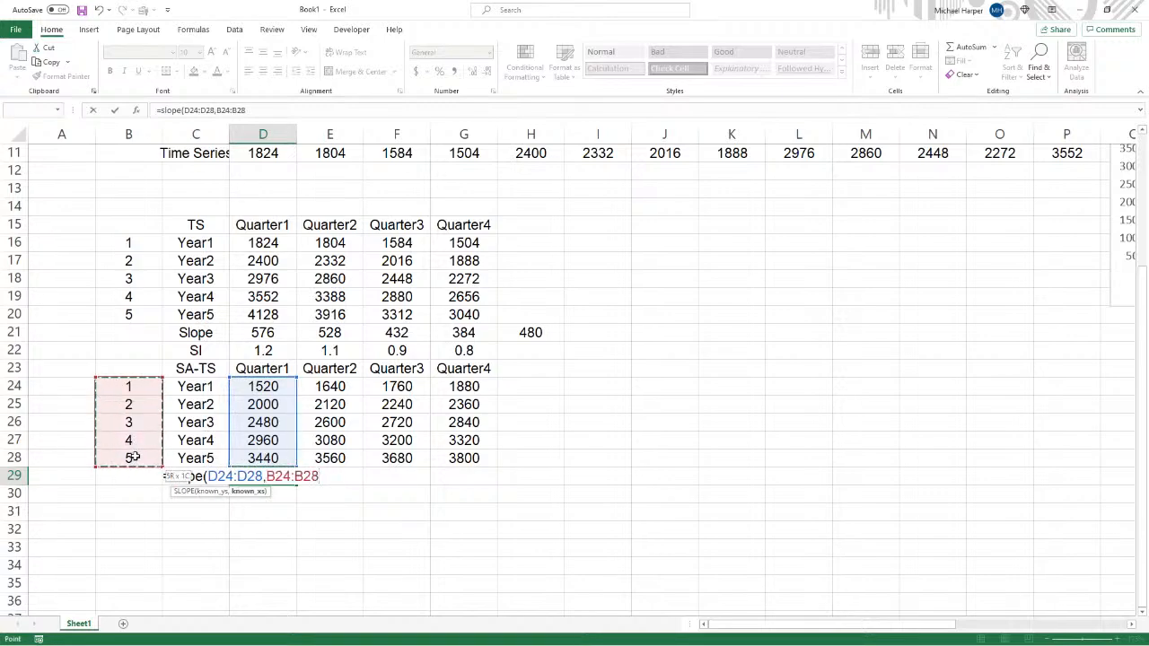
key("F4")
key("Return")
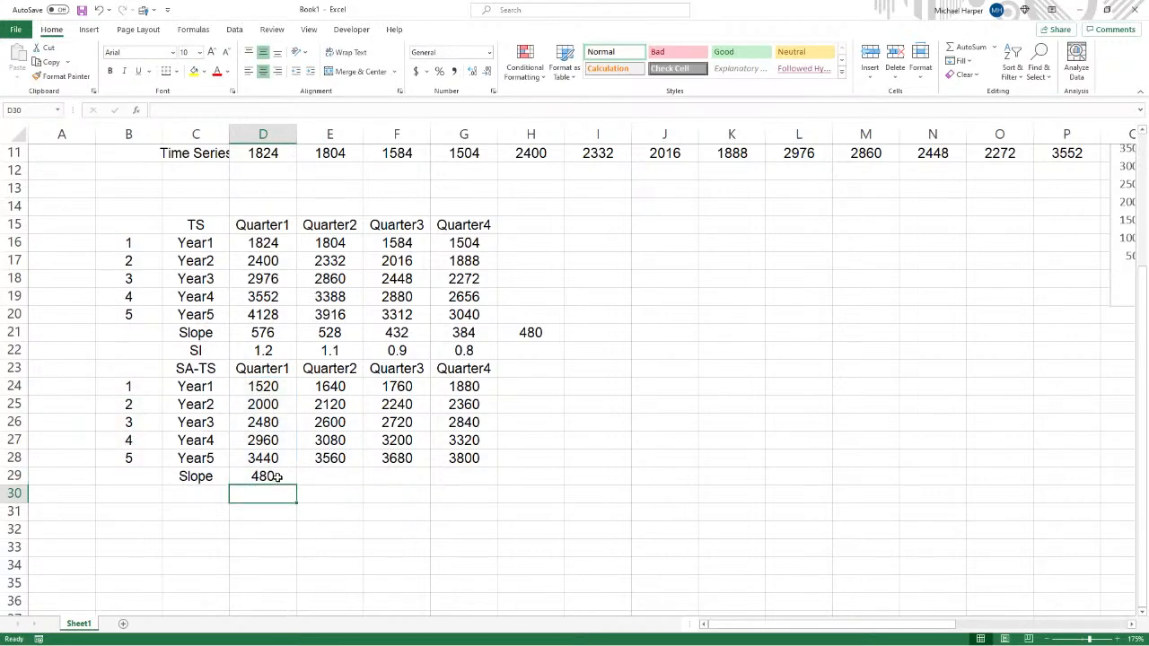
left_click(277, 476)
left_click_drag(297, 485, 517, 498)
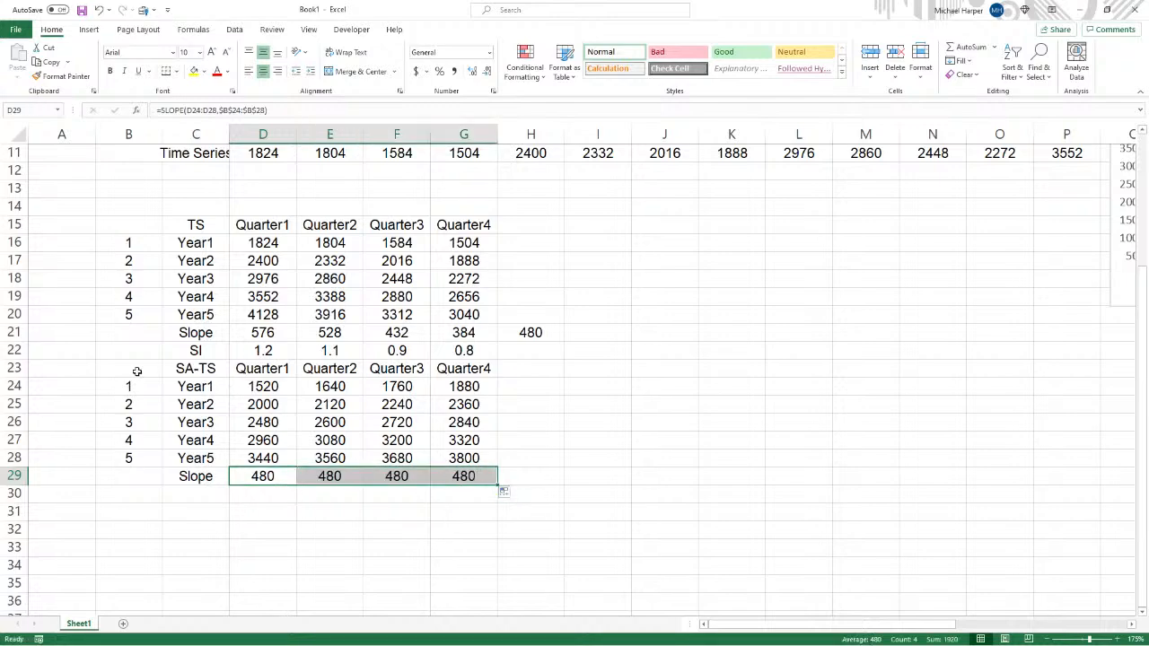
- Move the SA-TS table down one row and label the freed row 23 as Forecast
left_click_drag(138, 372, 469, 478)
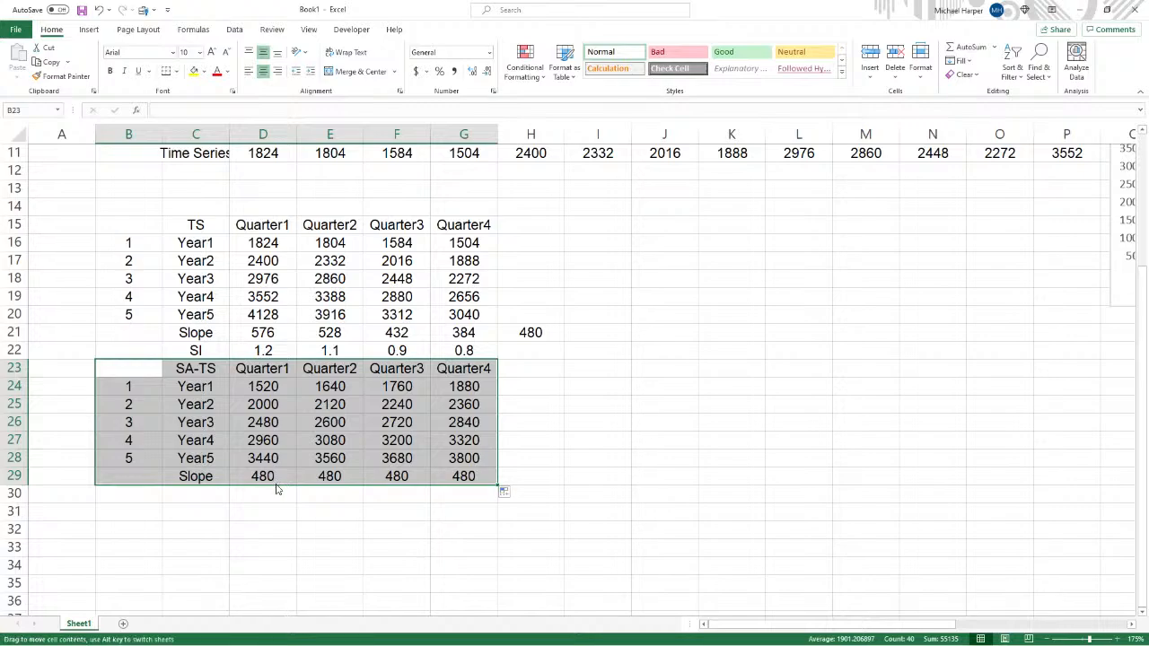
left_click_drag(277, 490, 277, 508)
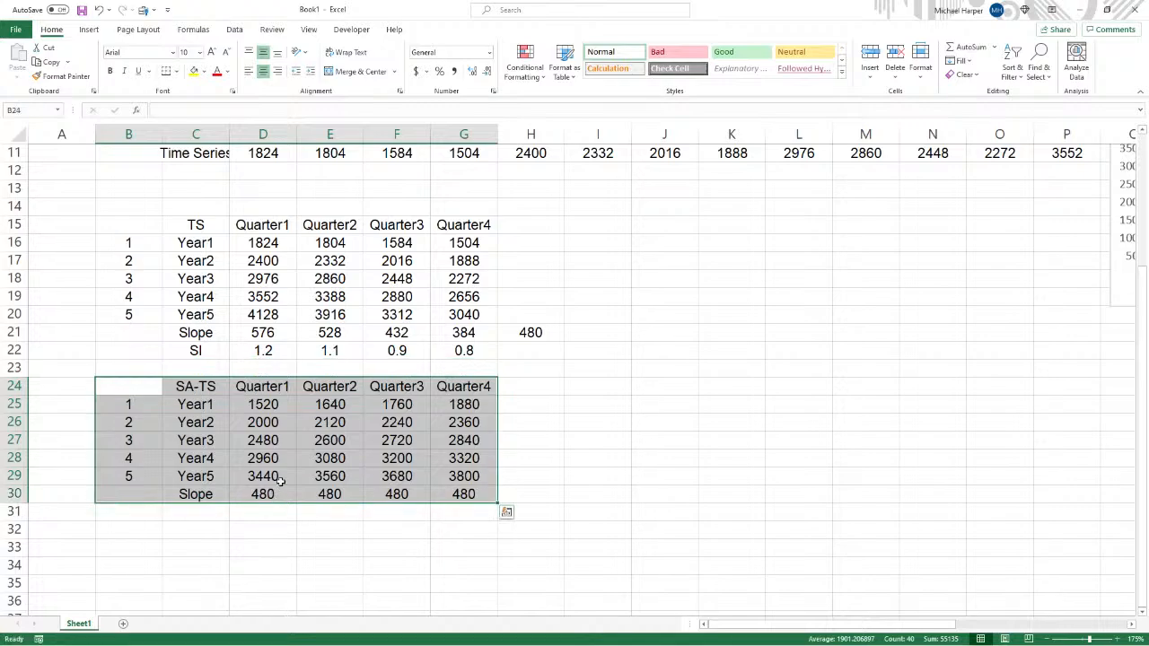
left_click(190, 370)
type("Forecast")
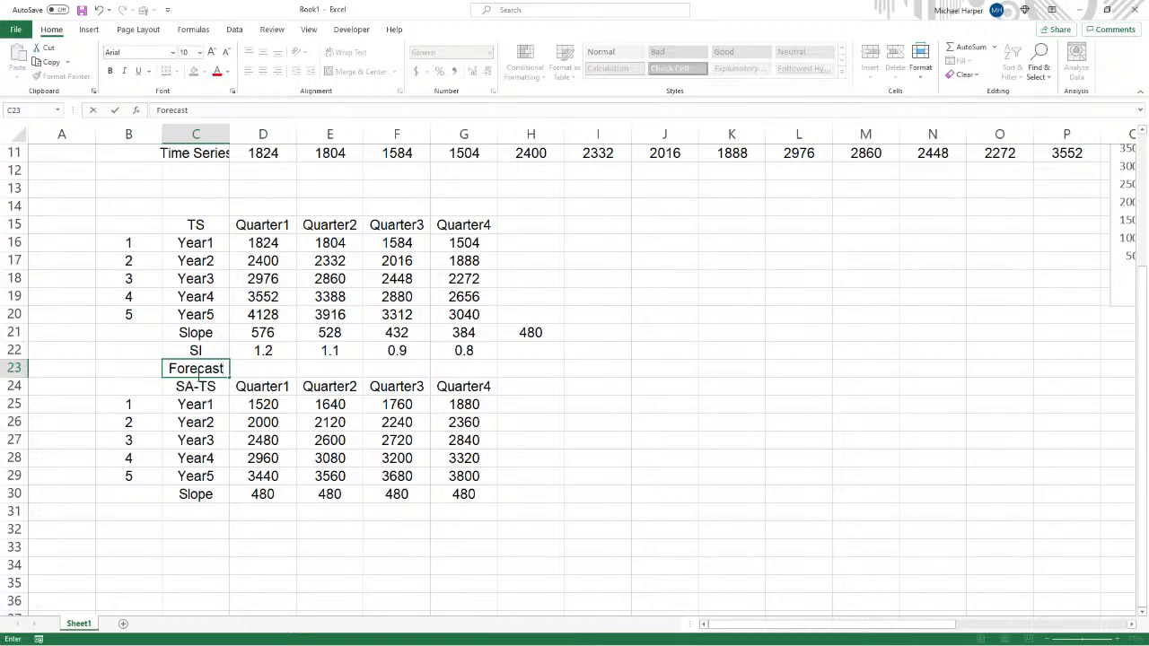
key("Tab")
- In D23 enter =INTERCEPT(D16:D20,$B$16:$B$20)+D21*6 to forecast Quarter1 of year 6
type("=")
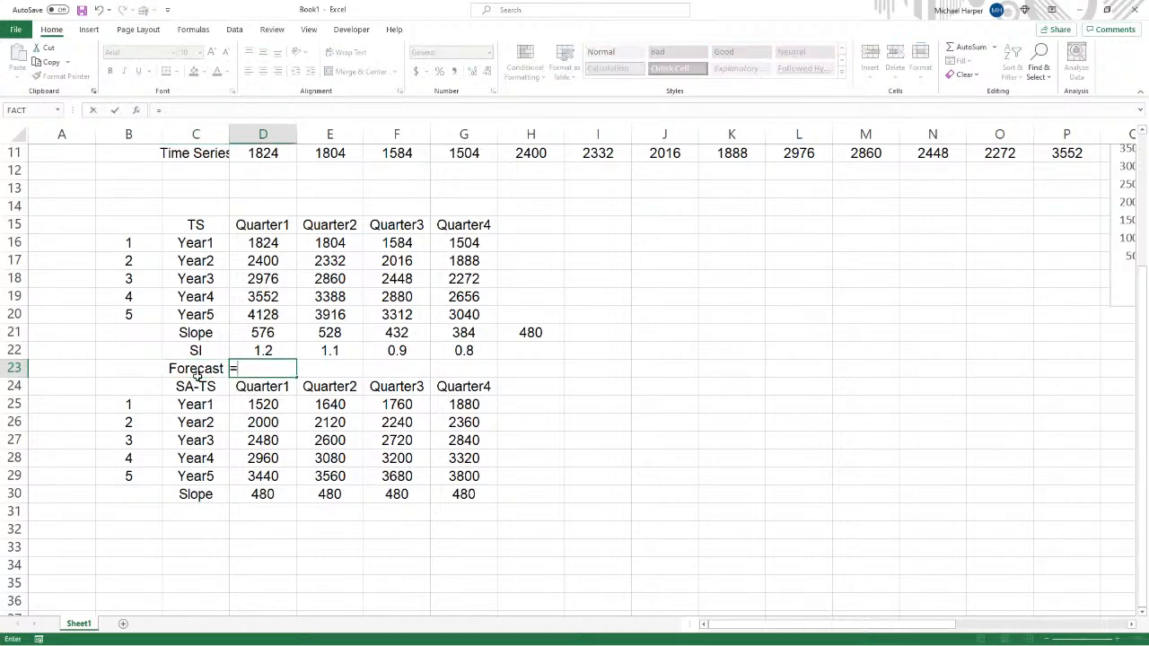
type("intercept")
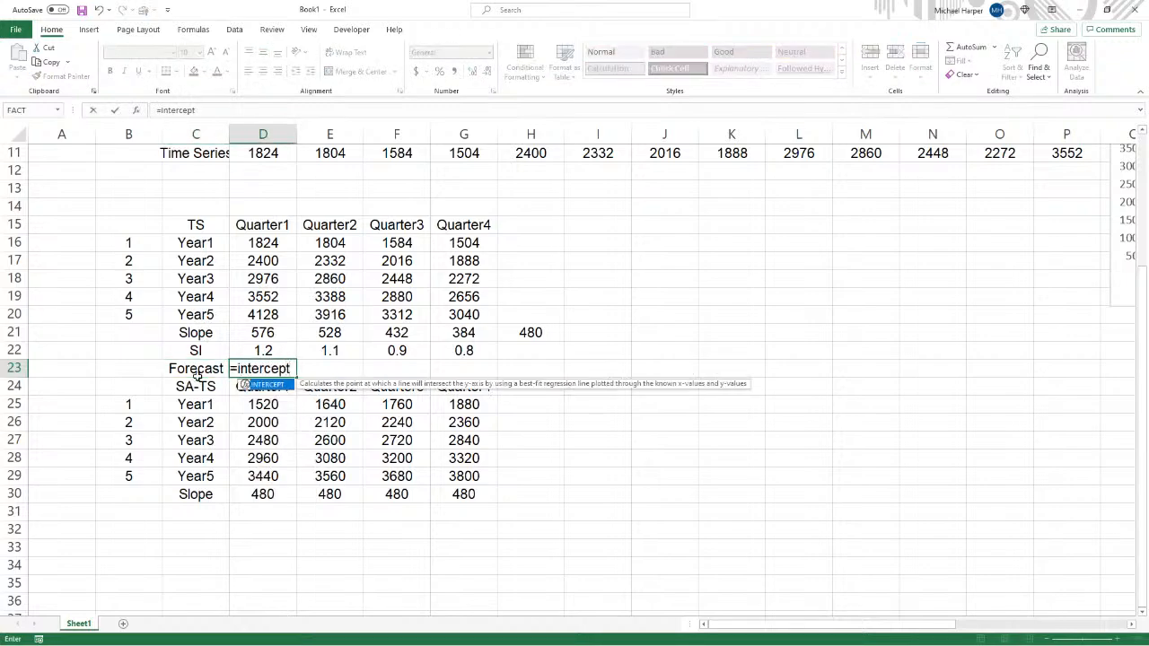
type("(")
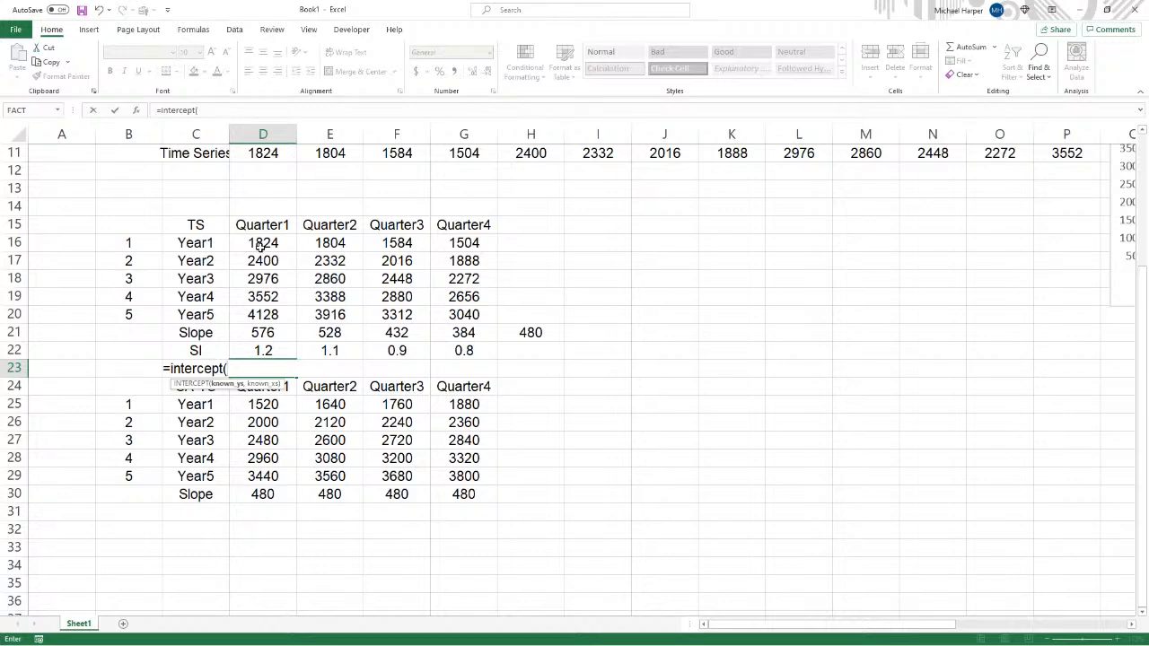
left_click_drag(263, 246, 260, 312)
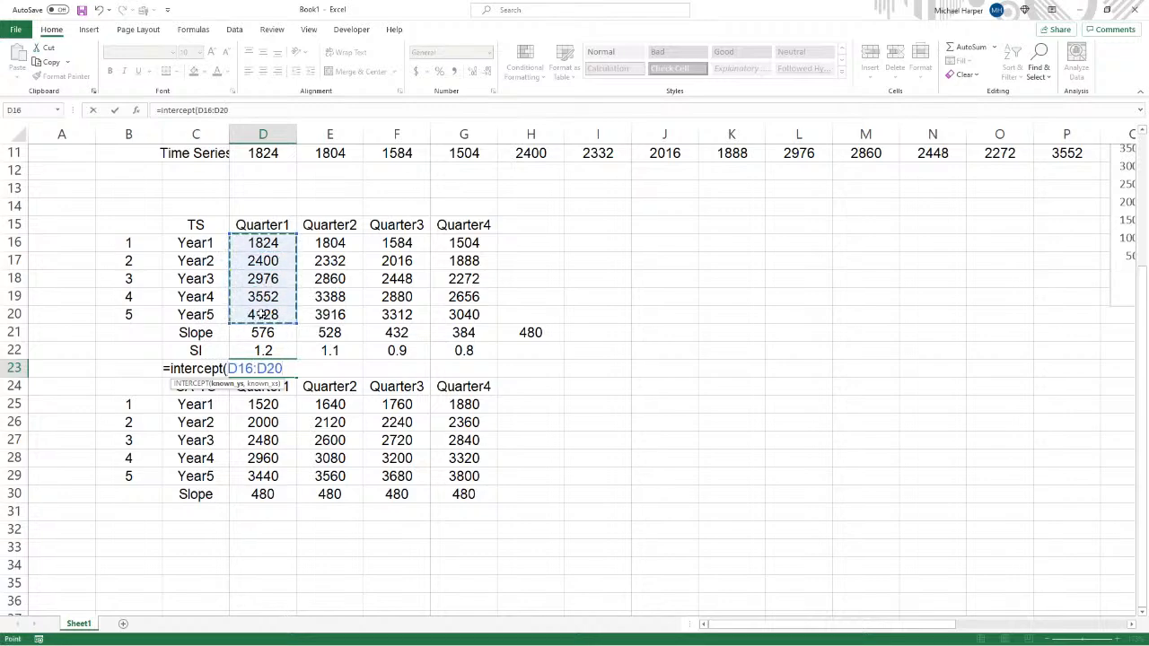
type(",")
left_click_drag(132, 246, 128, 311)
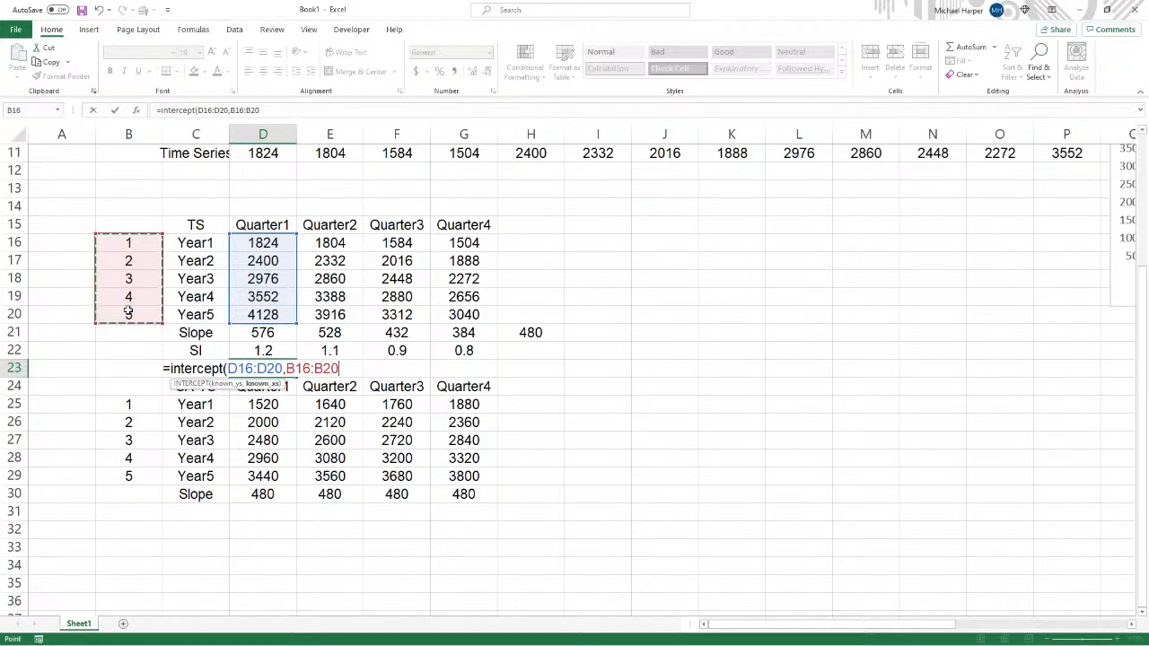
key("F4")
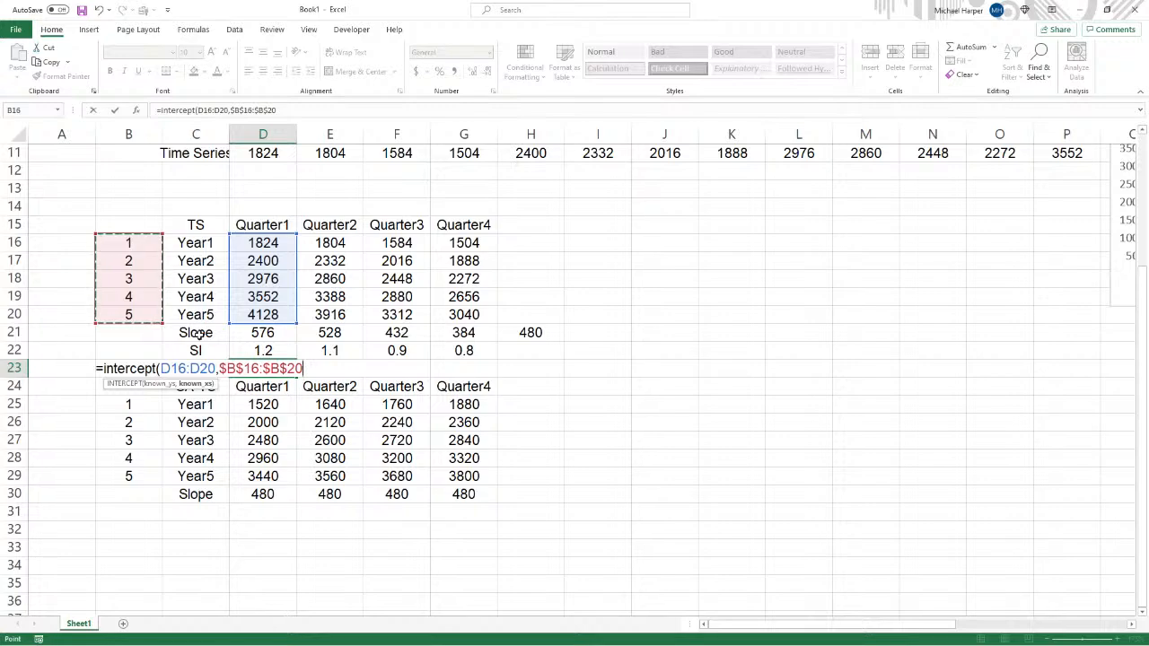
type(")")
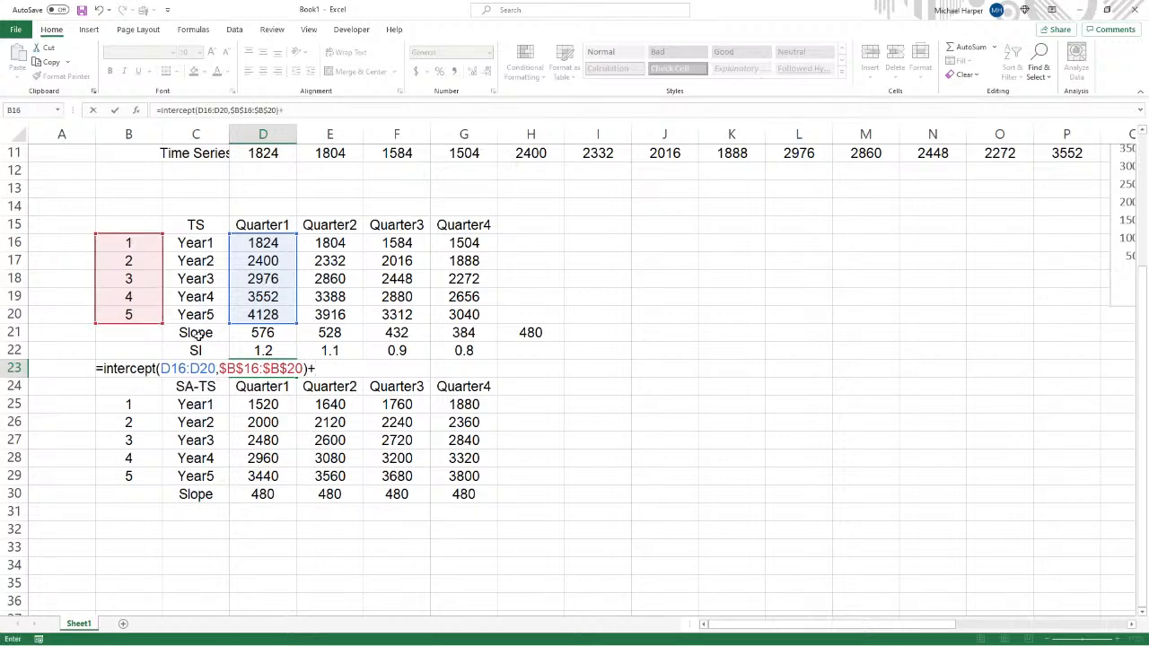
type("+")
left_click(279, 333)
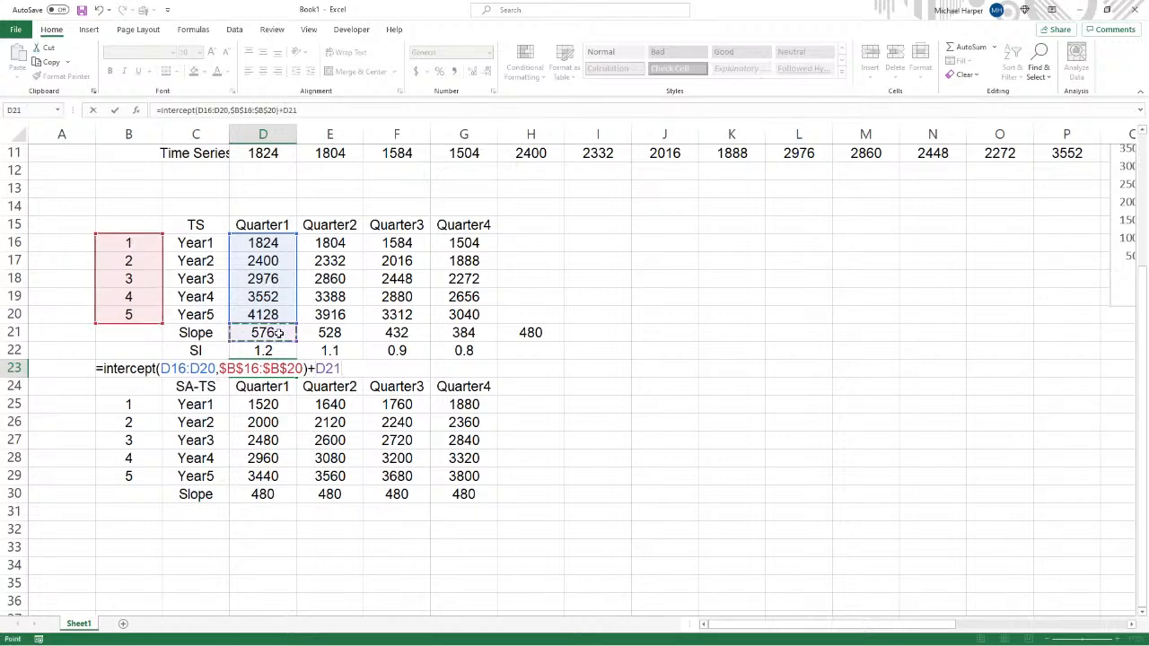
type("*6")
key("Return")
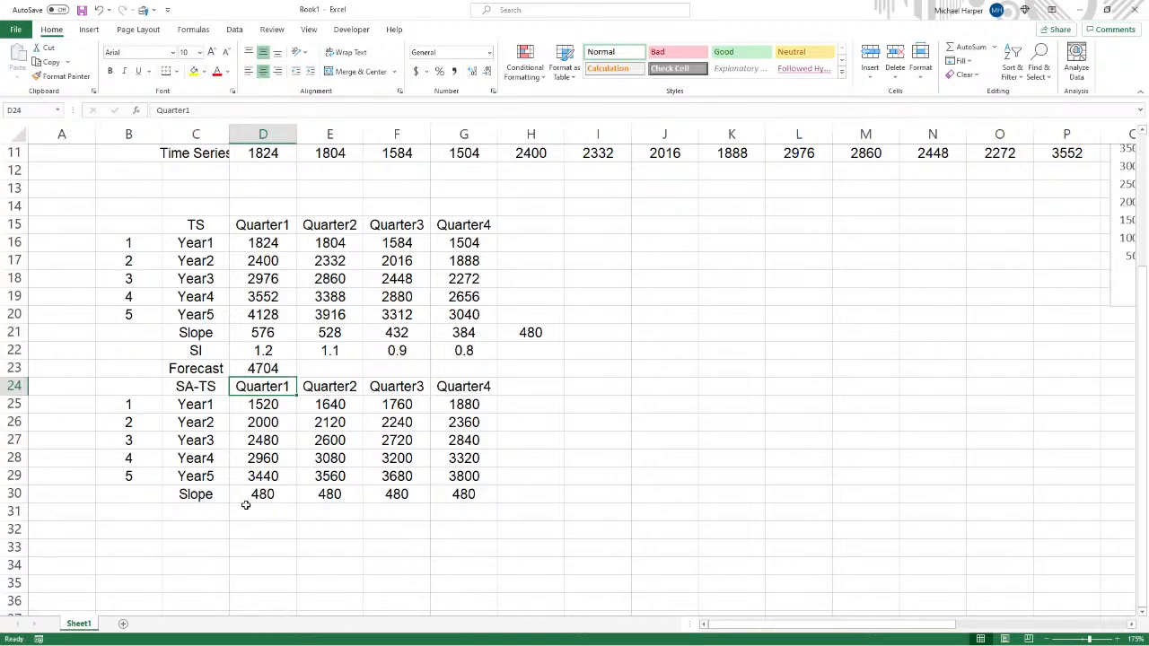
- Label C31 as Forecast and enter =INTERCEPT(D25:D29,$B$25:$B$29)+D30*6 in D31
left_click(215, 511)
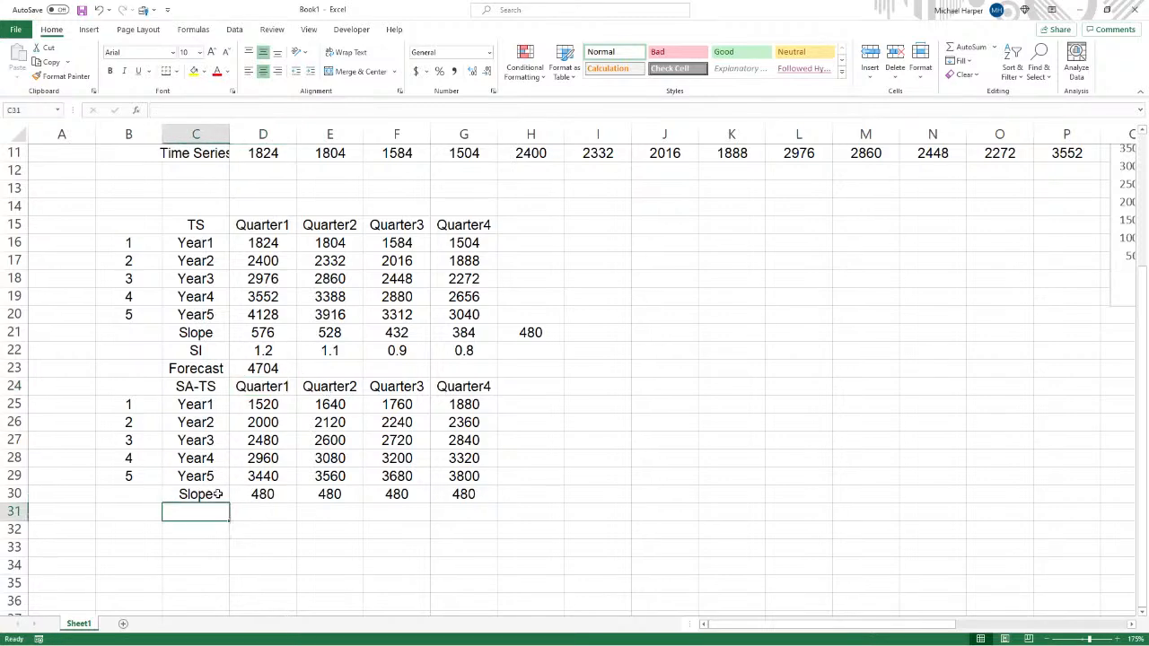
type("Forecast")
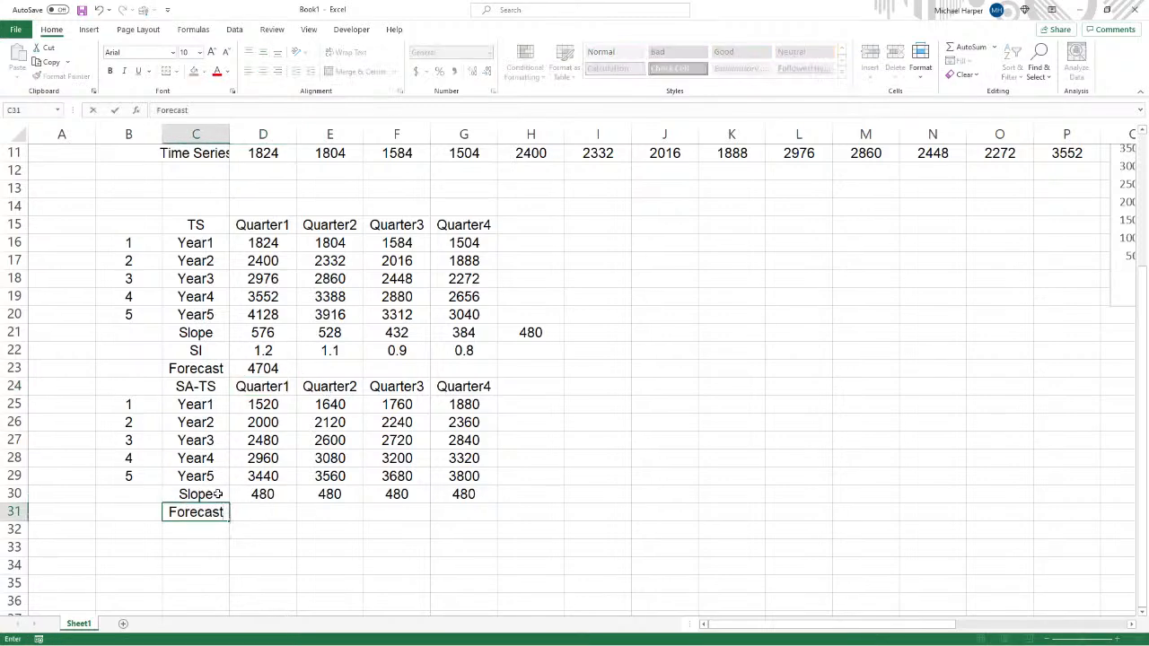
key("Tab")
type("=interce")
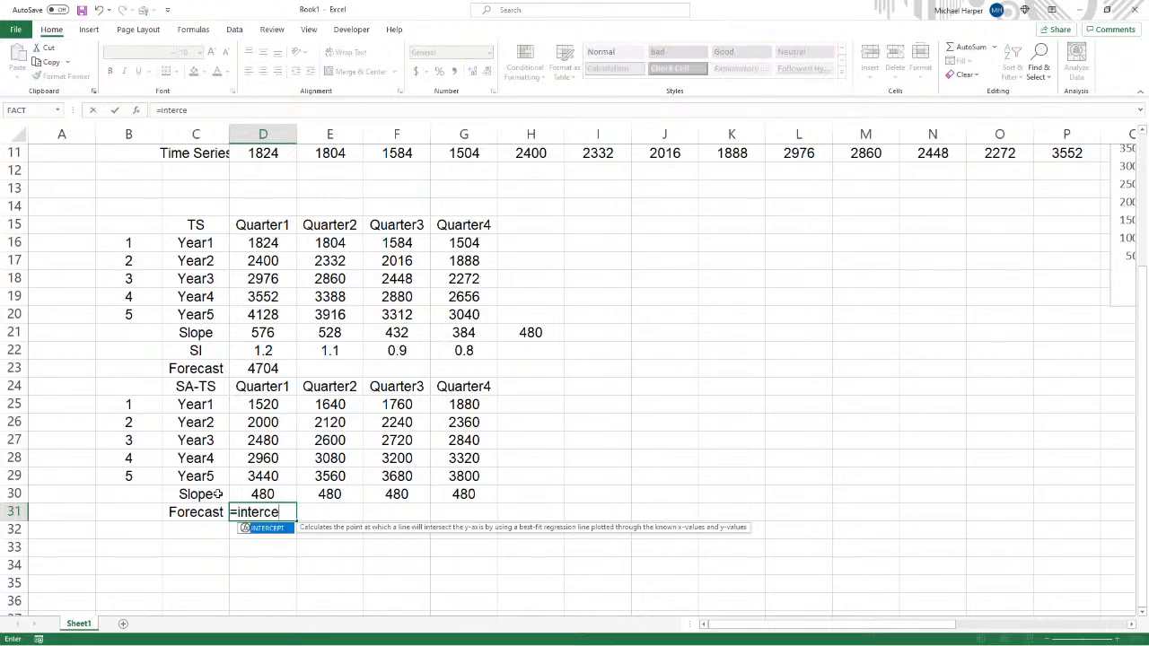
type("pt(")
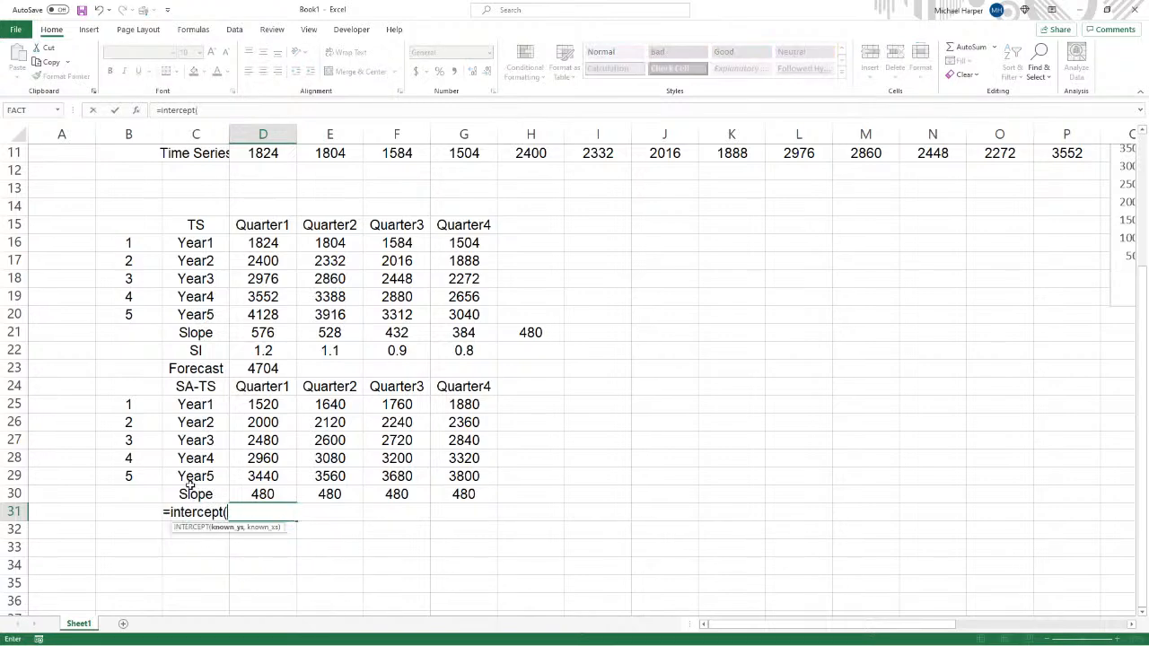
left_click_drag(266, 406, 259, 477)
type(",")
left_click_drag(128, 406, 130, 474)
key("F4")
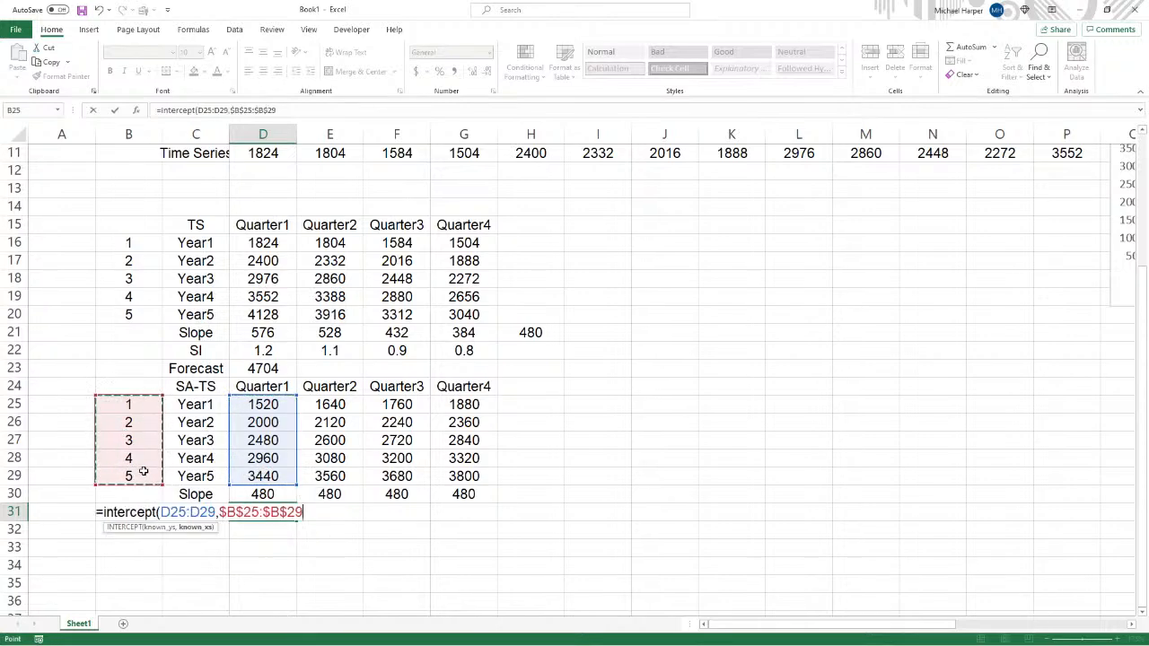
type(")")
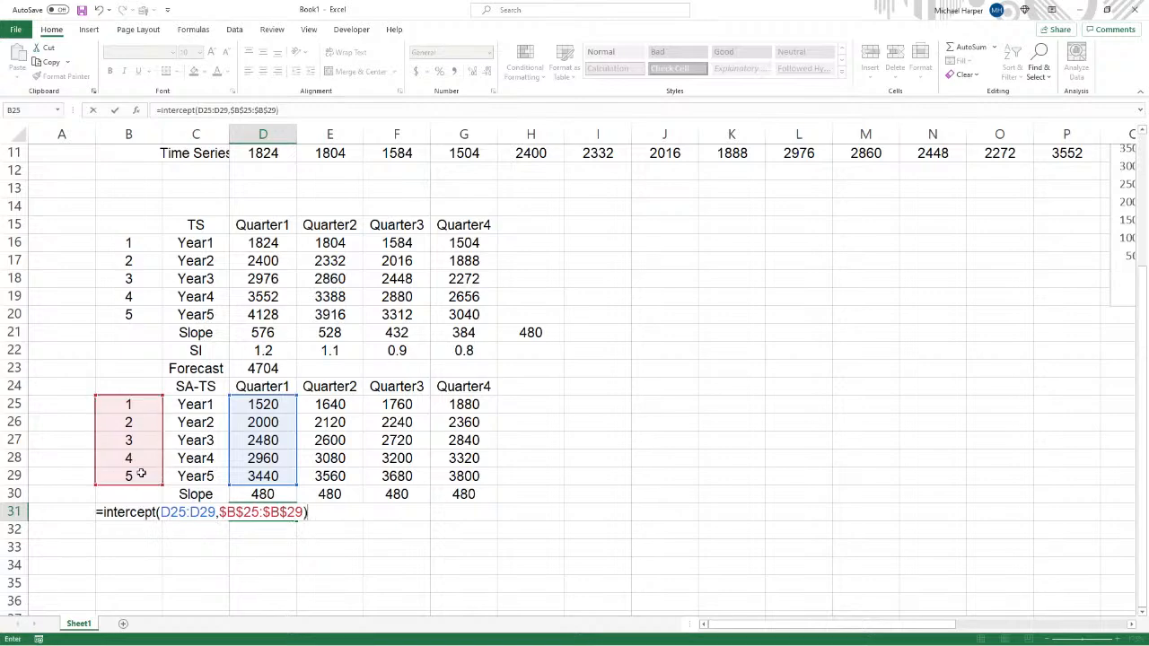
type("+")
left_click(254, 495)
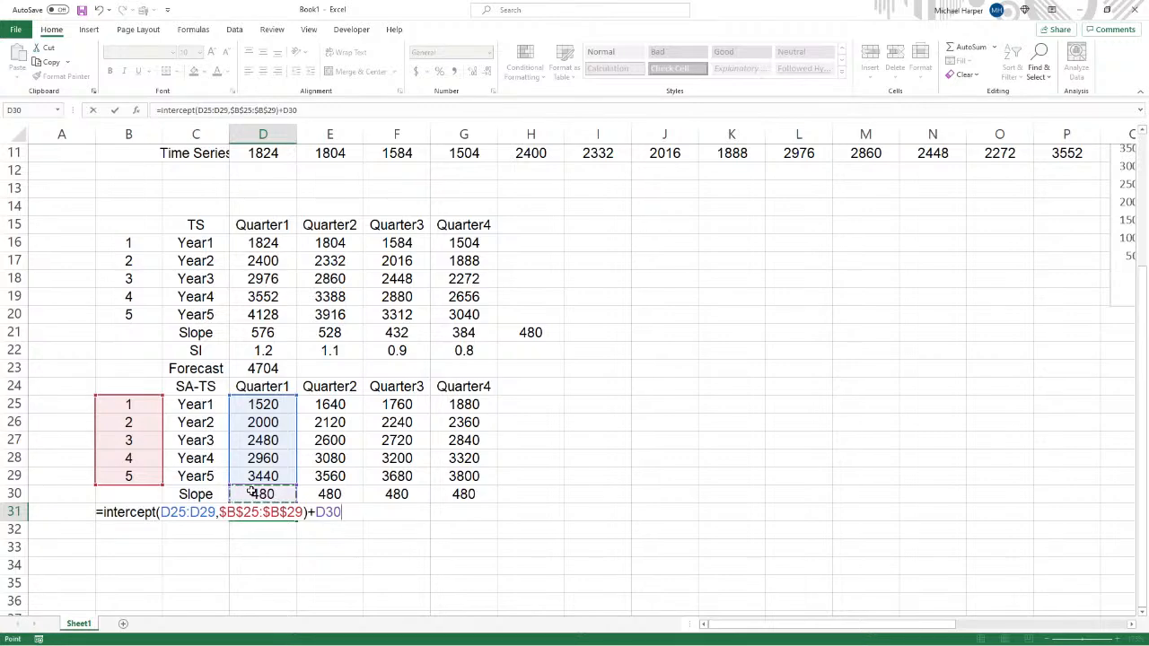
type("*")
key("Return")
- Fill the D23 and D31 forecast formulas across to the Quarter4 column
left_click(275, 372)
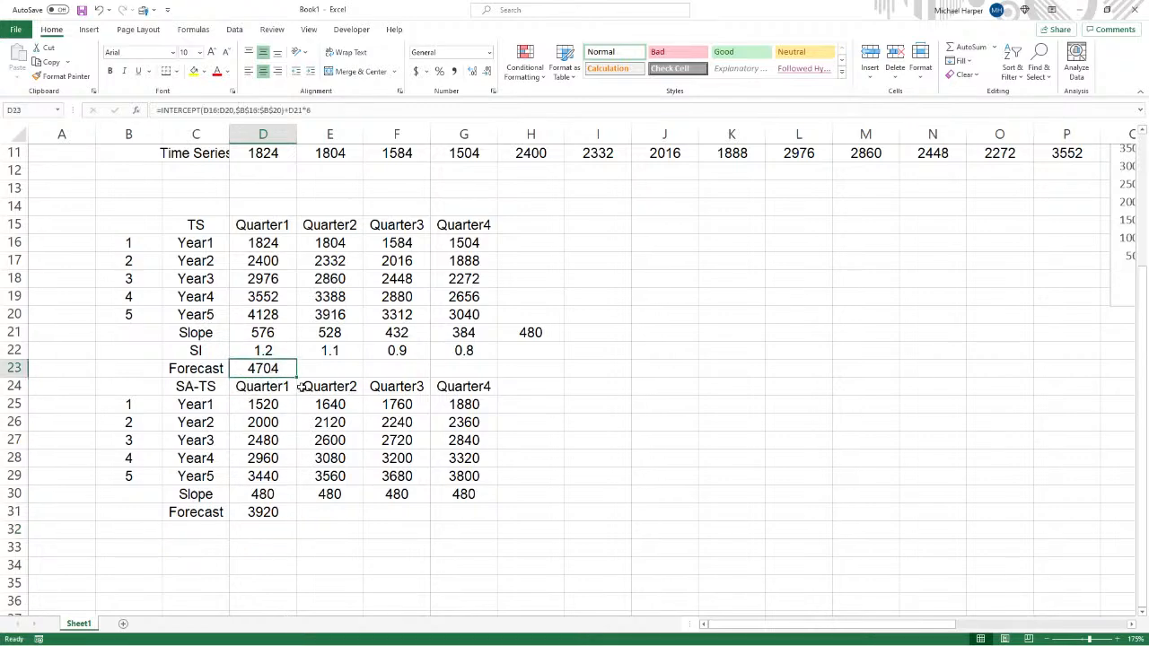
left_click_drag(297, 378, 493, 379)
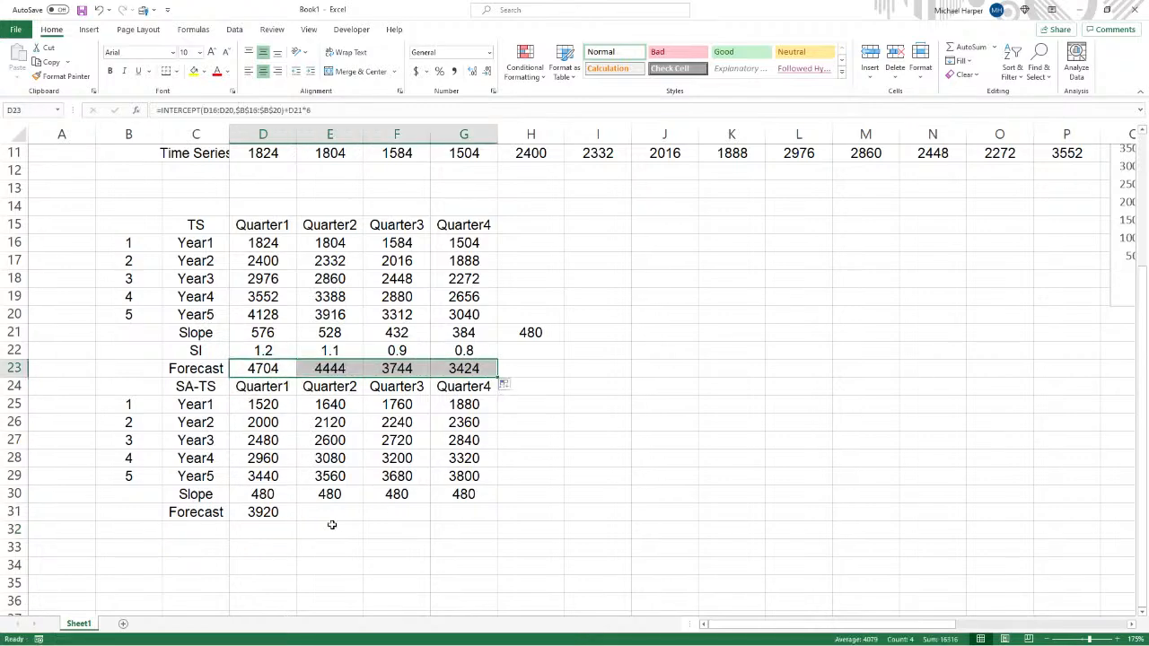
left_click(274, 512)
left_click_drag(297, 521, 492, 513)
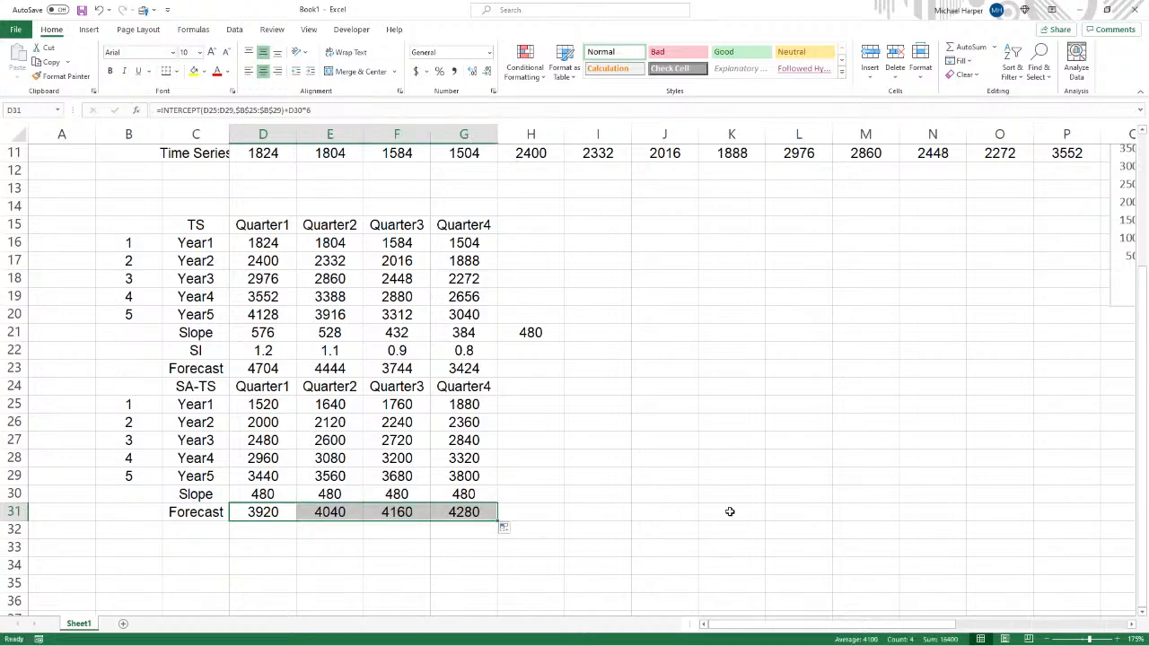
- Reposition the two line charts beside the tables and switch to the Forecasting homework document in Word
scroll(730, 512, "up", 3)
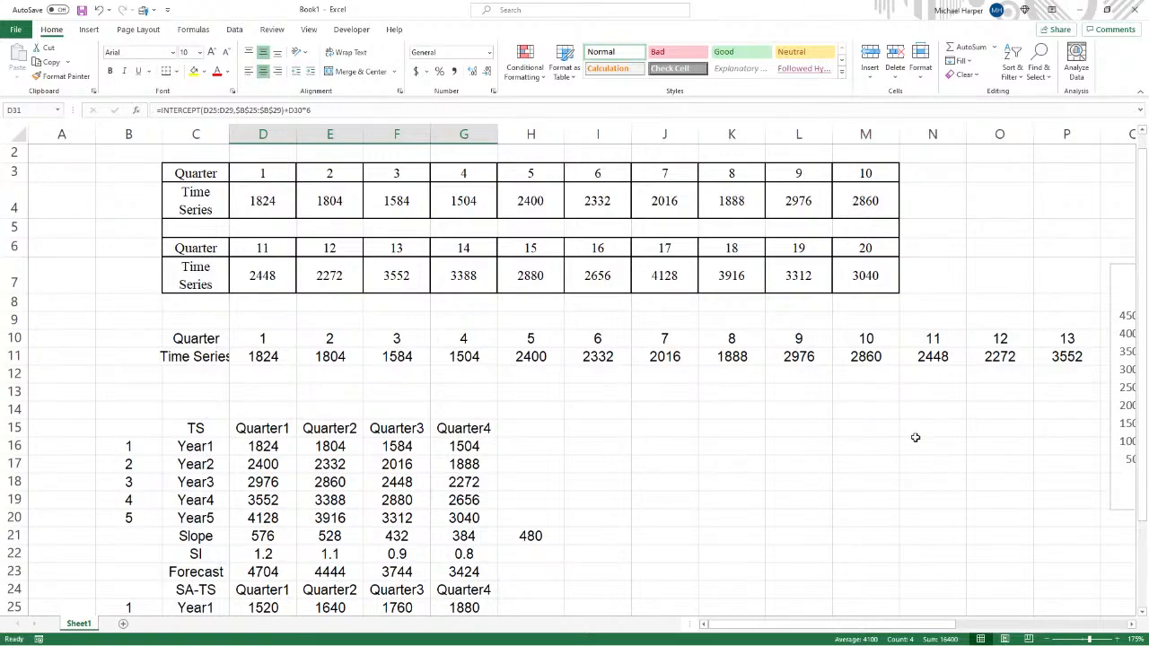
left_click_drag(860, 624, 923, 625)
left_click_drag(894, 452, 234, 398)
left_click_drag(865, 296, 733, 325)
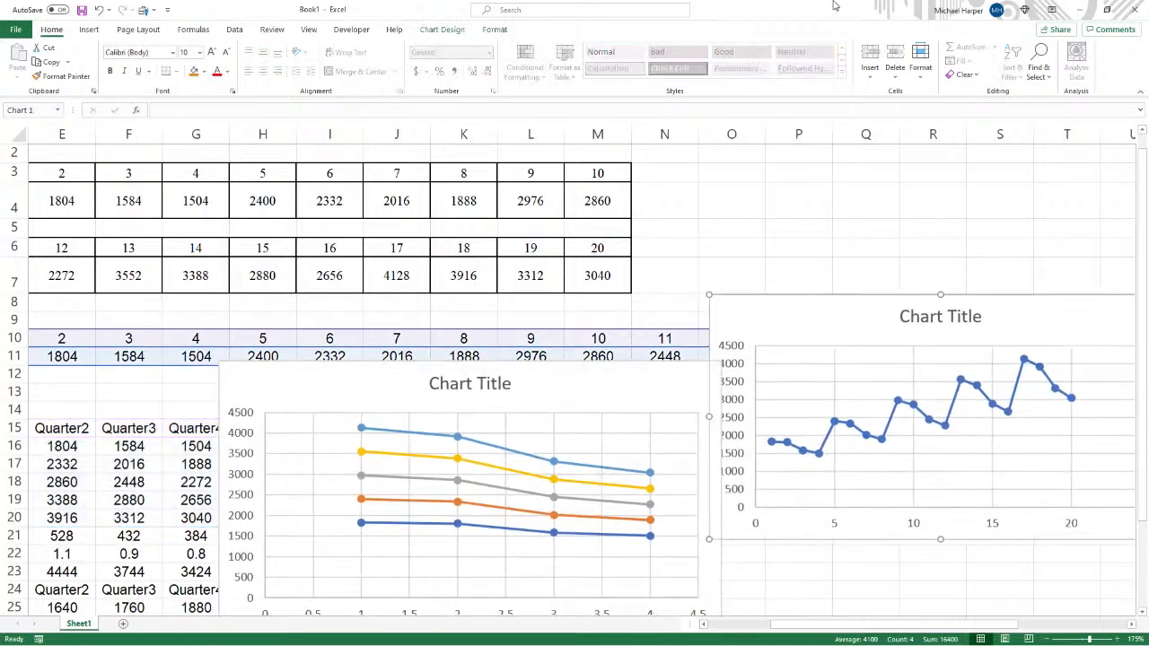
left_click(1080, 10)
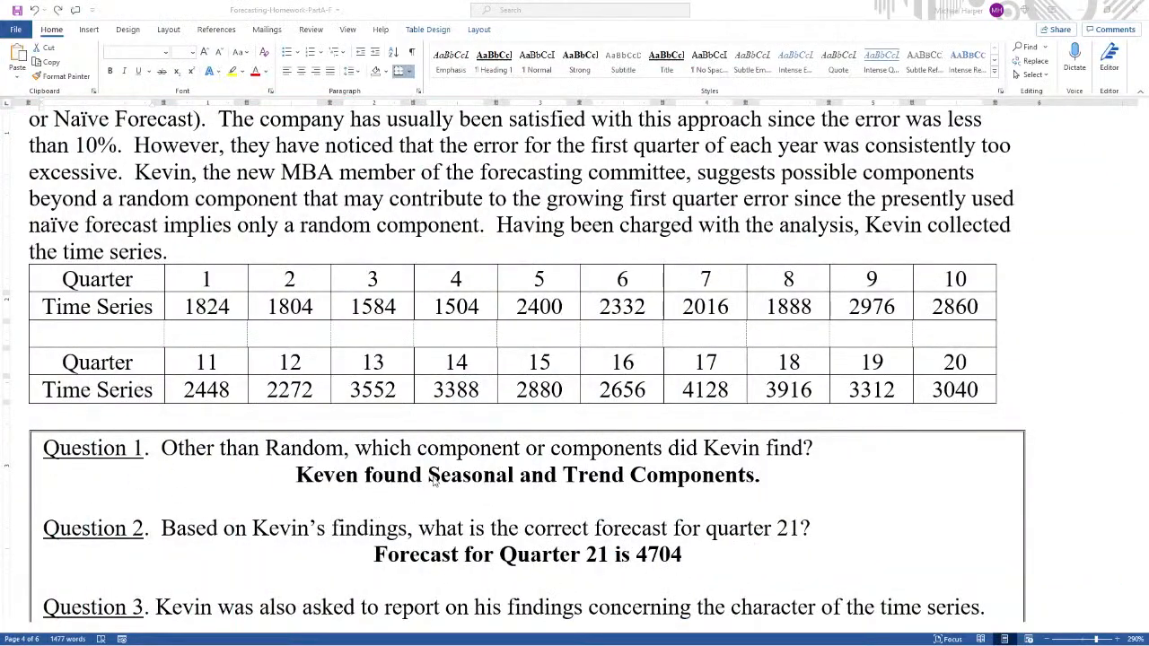
- Compare the Question 1 and 2 answers in the Word document with the Quarter1 forecast in the worksheet
scroll(699, 486, "down", 3)
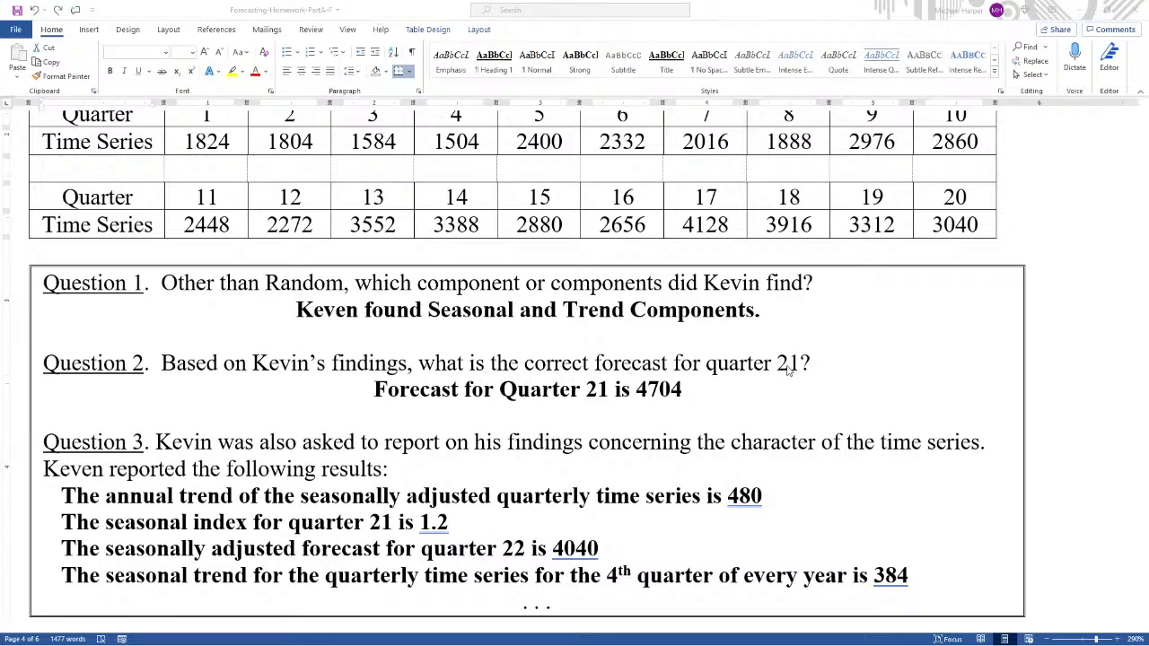
left_click_drag(0, 171, 558, 65)
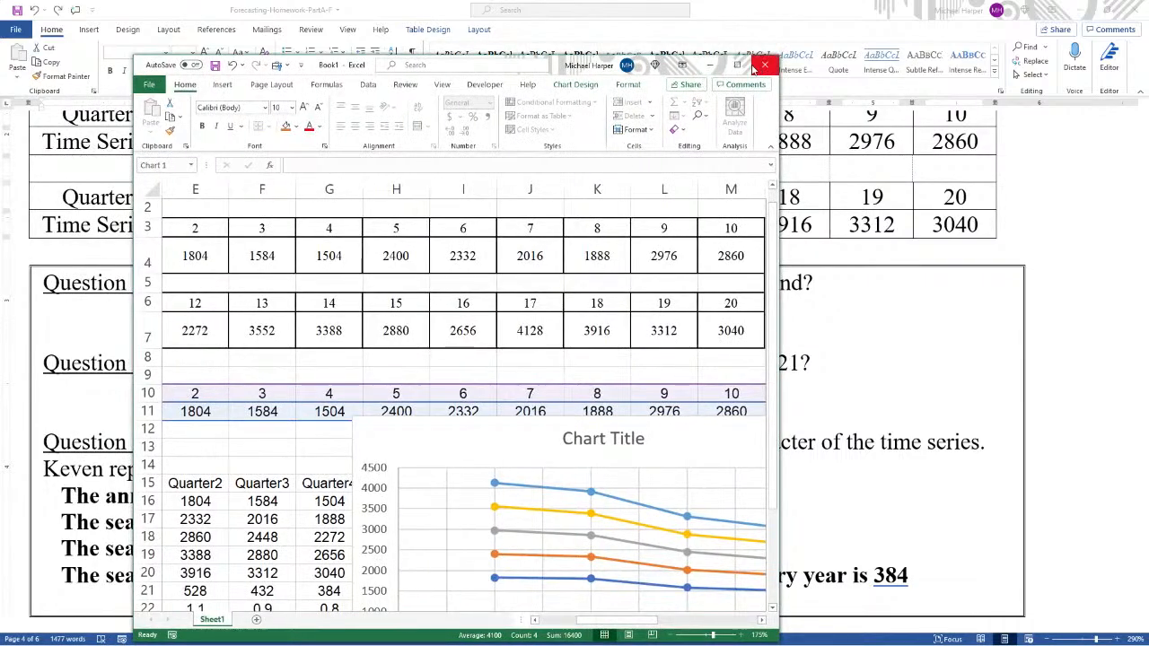
left_click(737, 65)
scroll(559, 350, "down", 1)
scroll(559, 351, "down", 1)
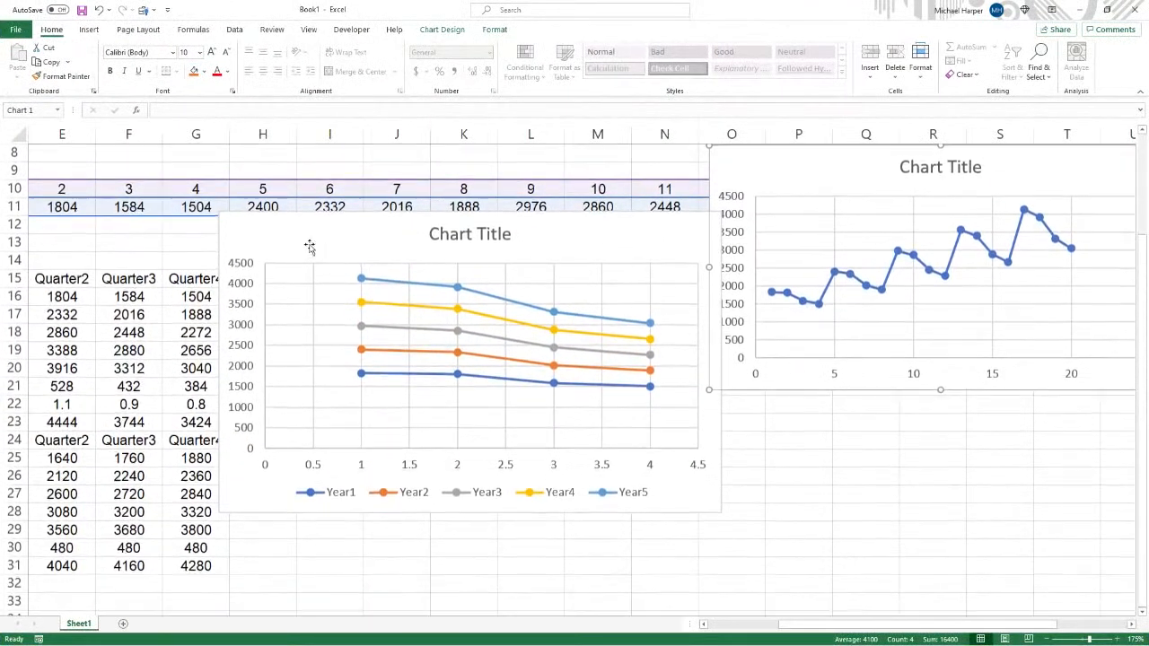
left_click_drag(311, 248, 879, 261)
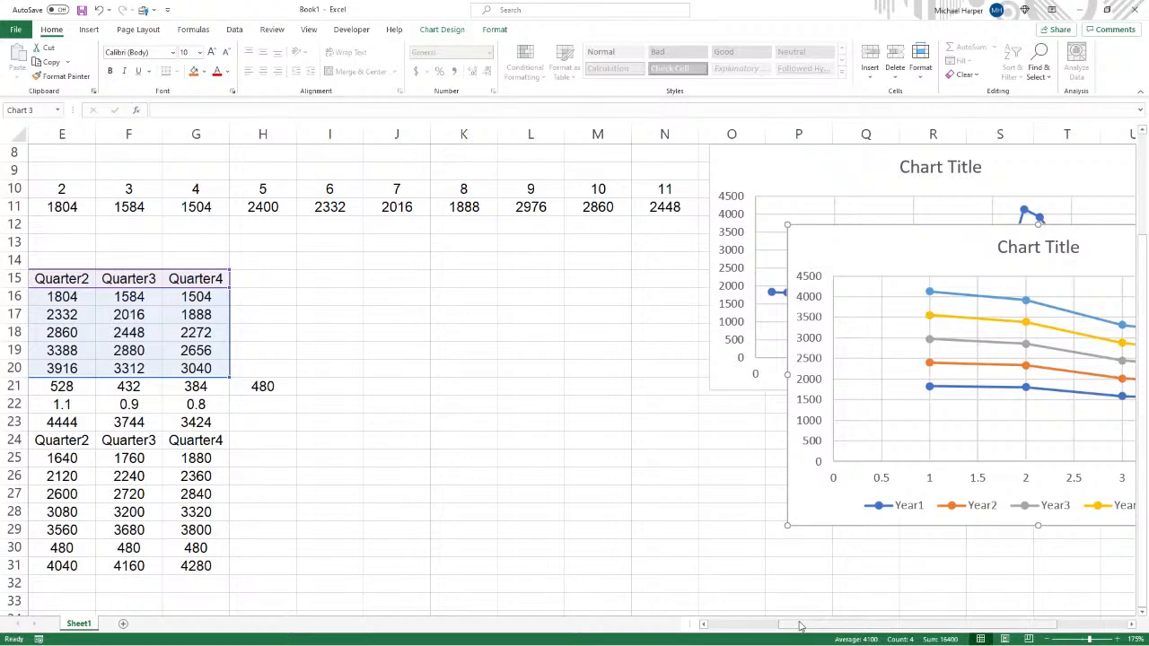
left_click_drag(801, 625, 694, 626)
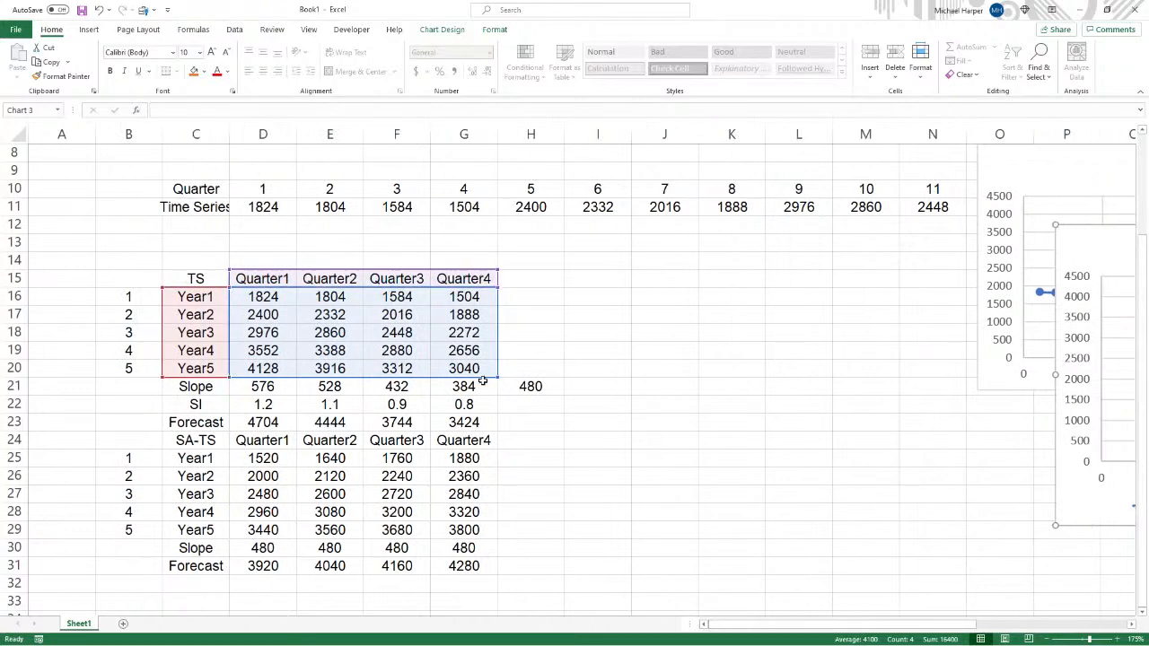
left_click(273, 425)
key("alt+Tab")
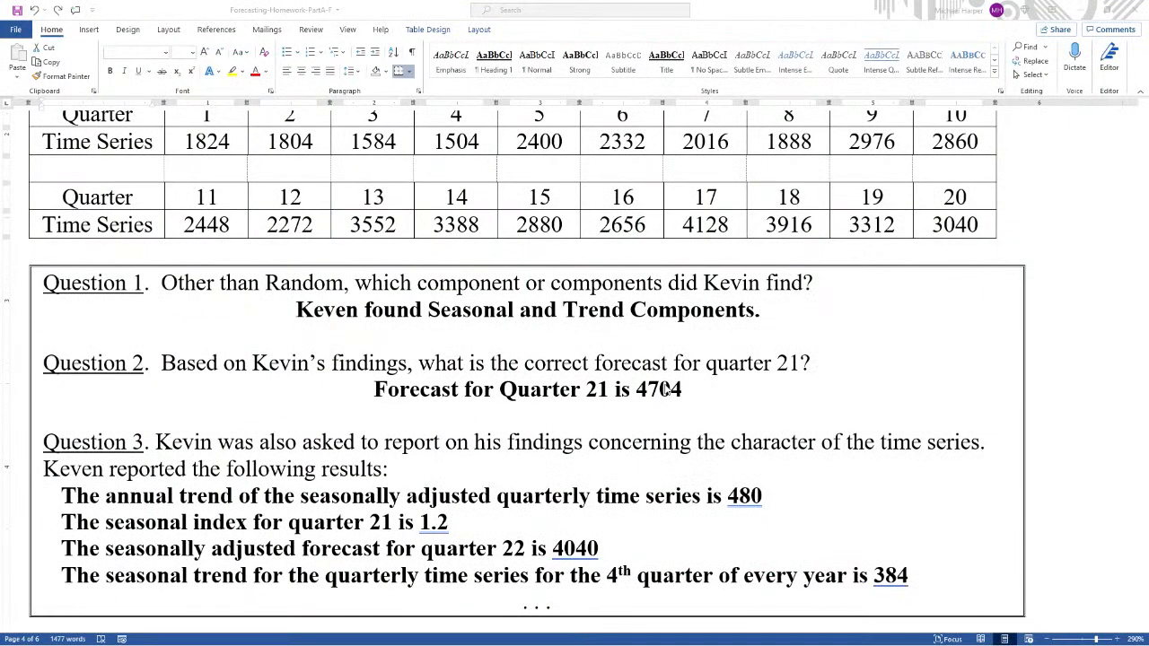
- Resize the worksheet window over the Word document to show the seasonal tables beside the Question 3 answers
scroll(666, 389, "down", 5)
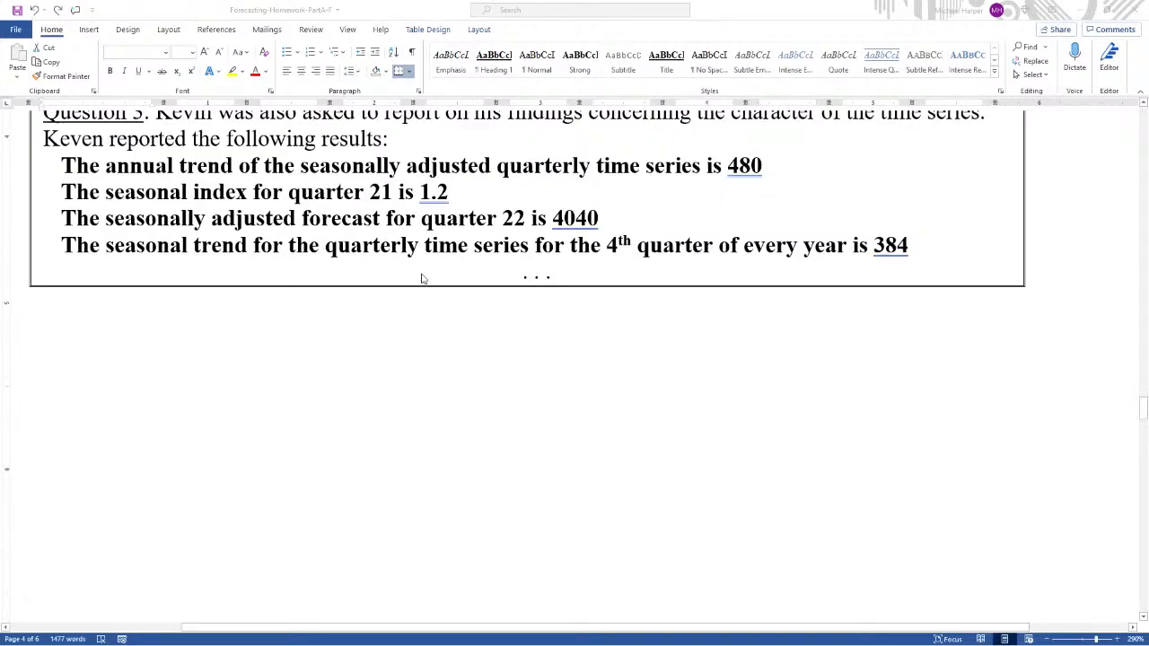
left_click_drag(0, 161, 453, 193)
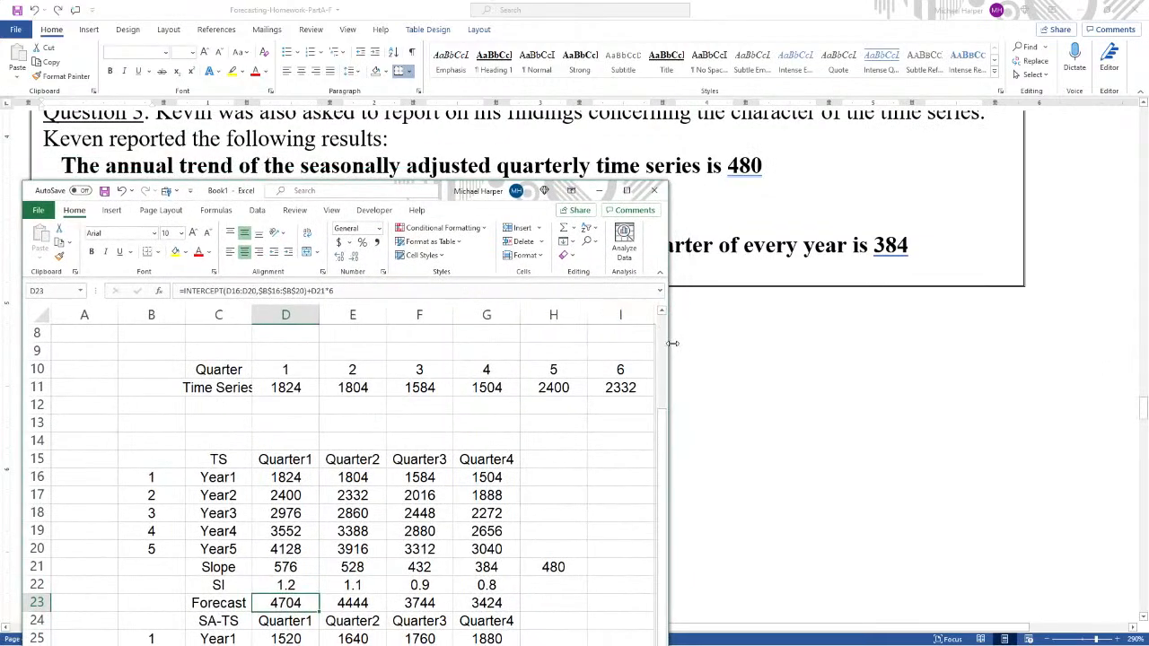
left_click_drag(673, 343, 1087, 339)
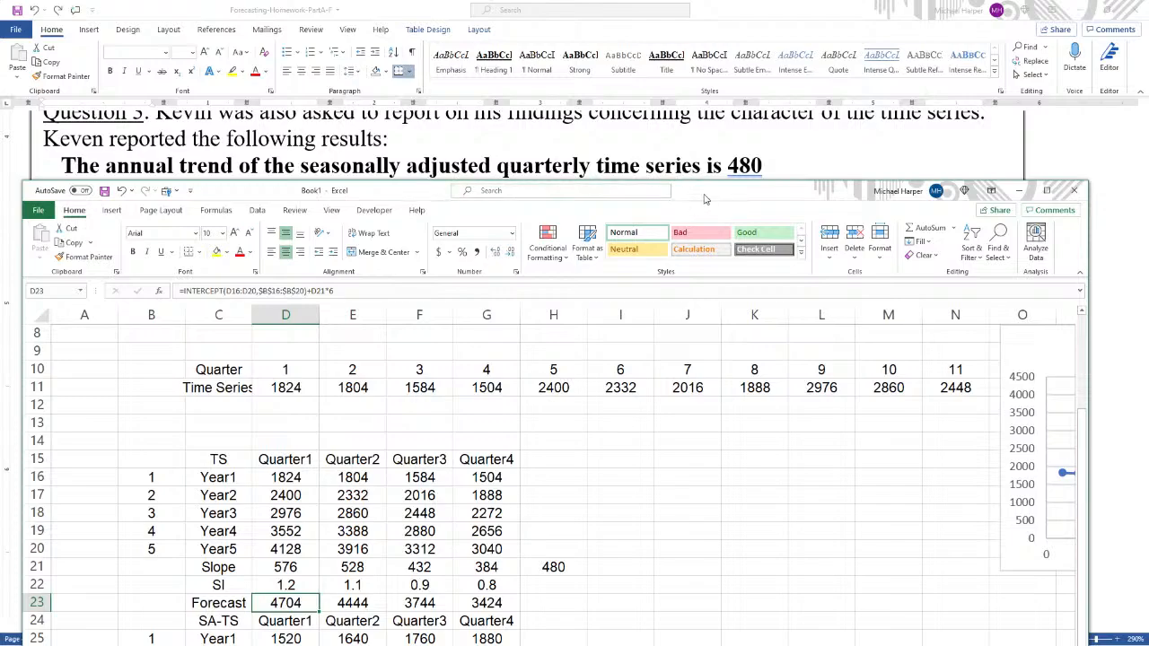
scroll(598, 449, "down", 3)
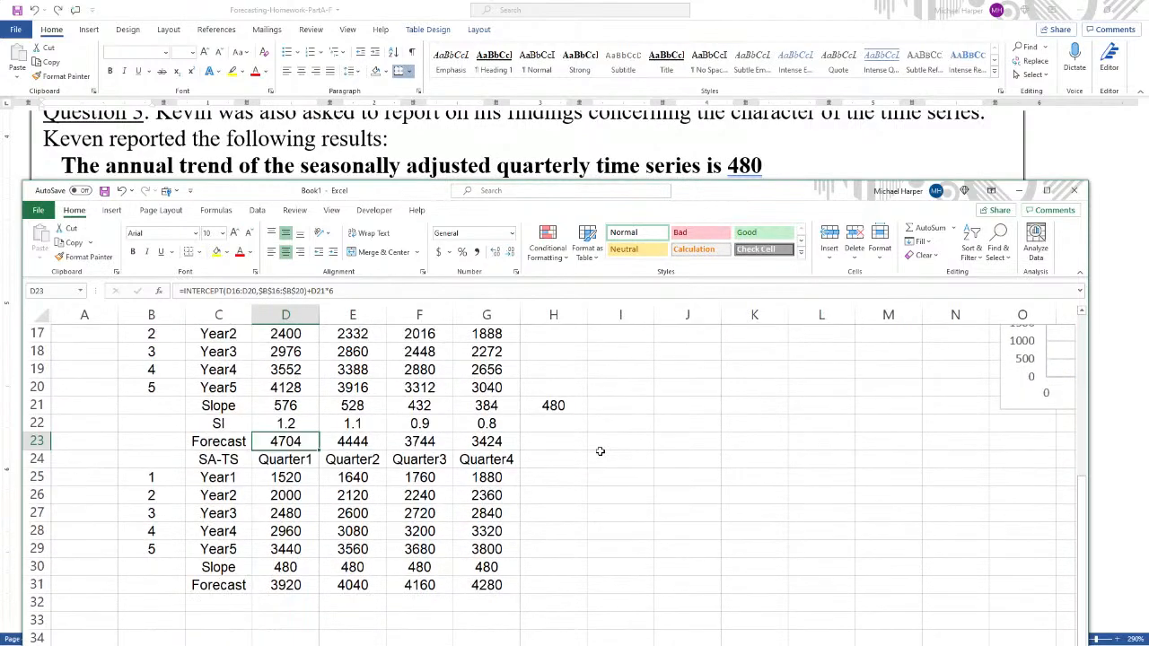
scroll(600, 451, "down", 3)
scroll(600, 450, "up", 2)
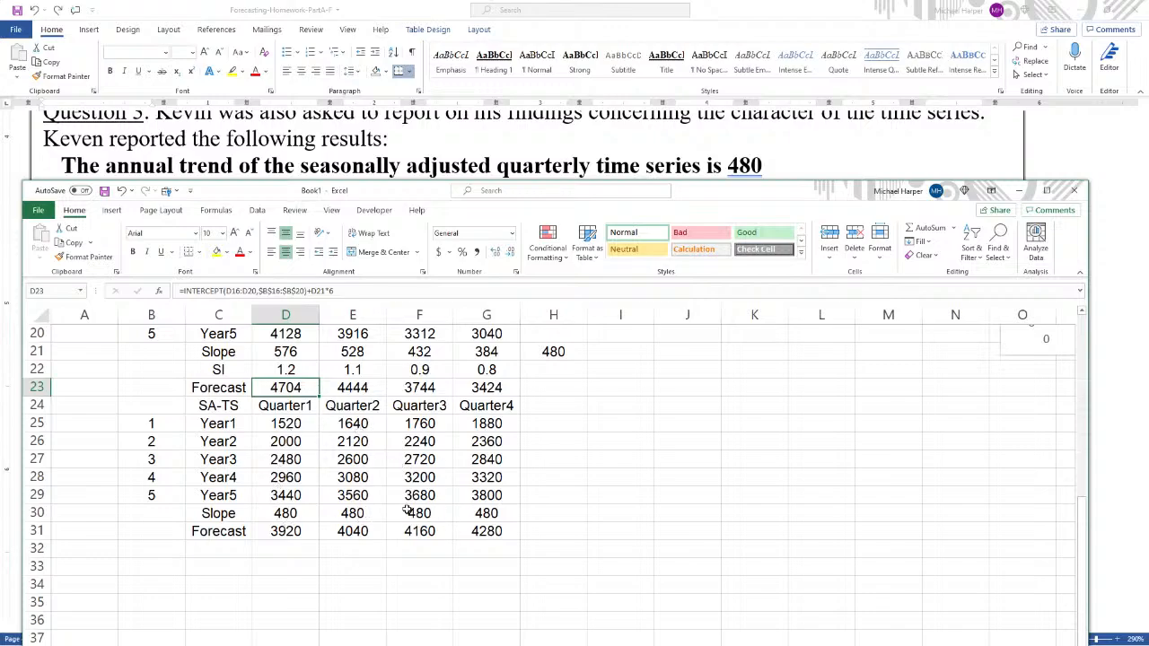
- Check the Quarter1 seasonal index, Quarter2 adjusted forecast and Quarter4 slope cells against the Question 3 answers
left_click_drag(687, 195, 680, 219)
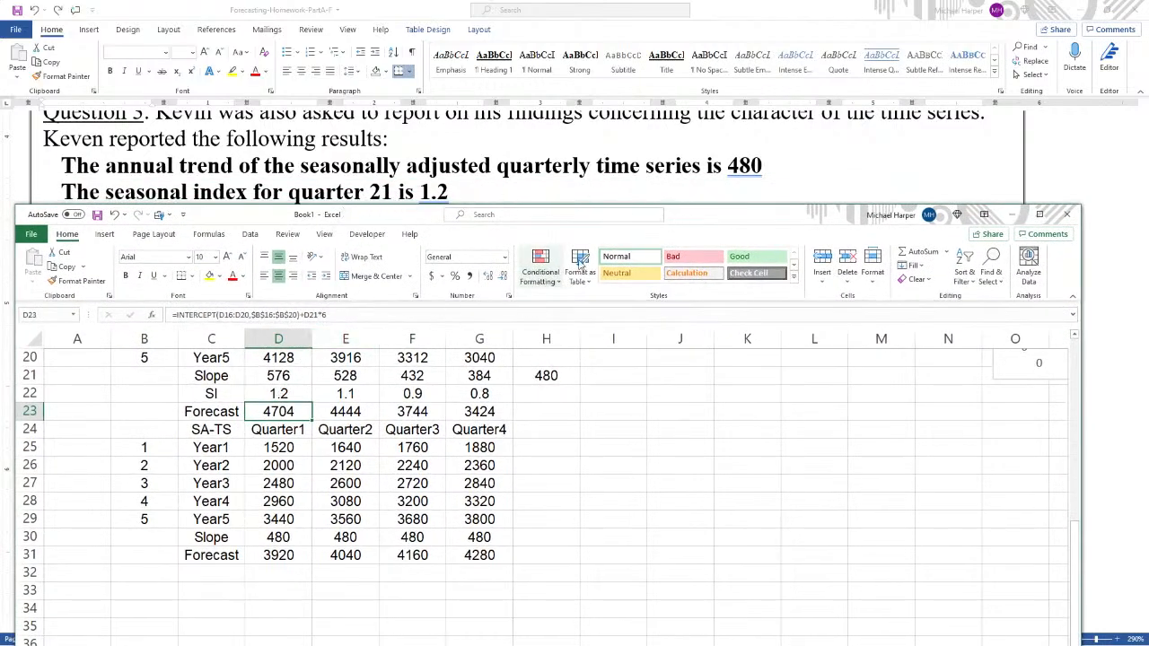
left_click(281, 393)
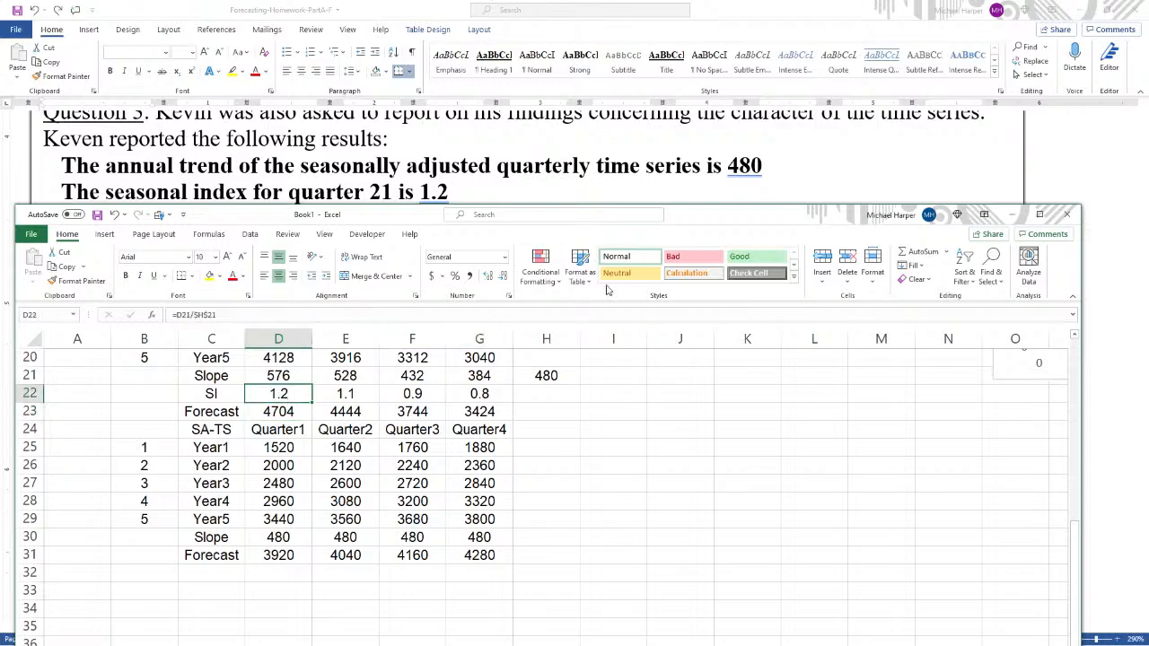
left_click_drag(712, 222, 714, 247)
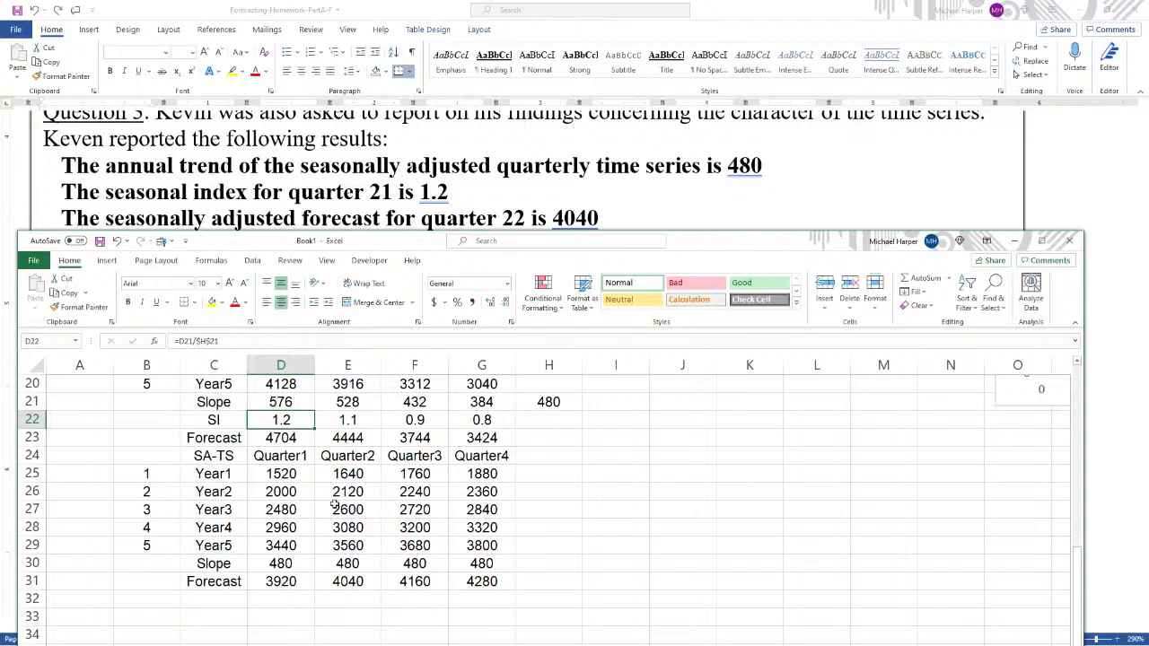
left_click(349, 581)
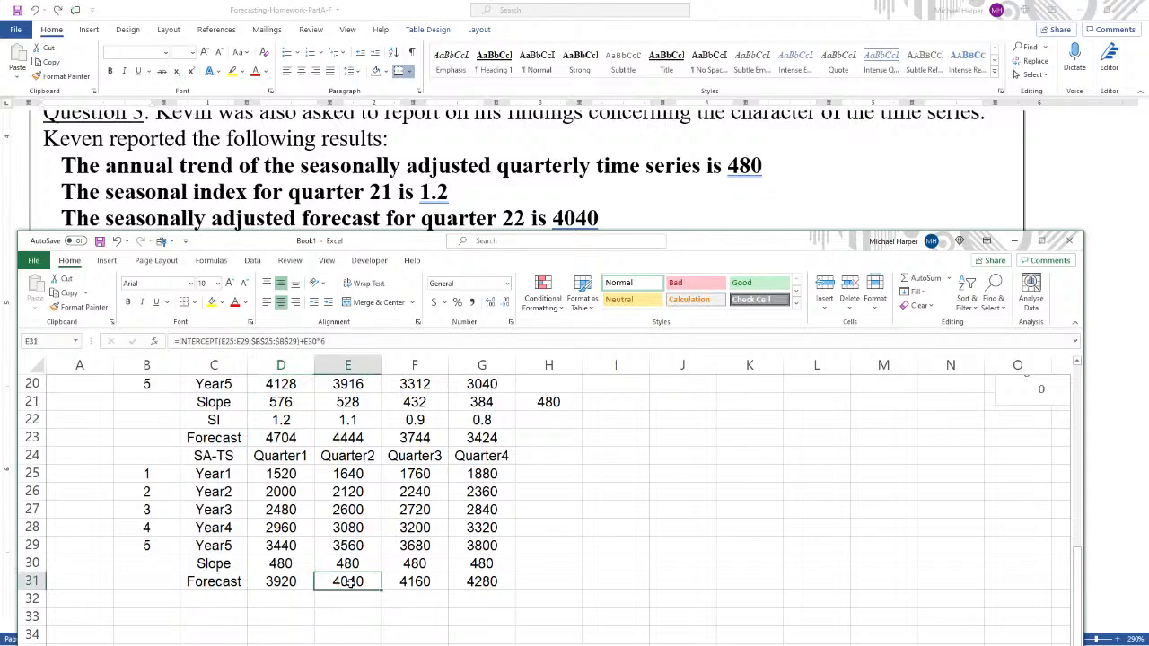
left_click_drag(700, 248, 698, 279)
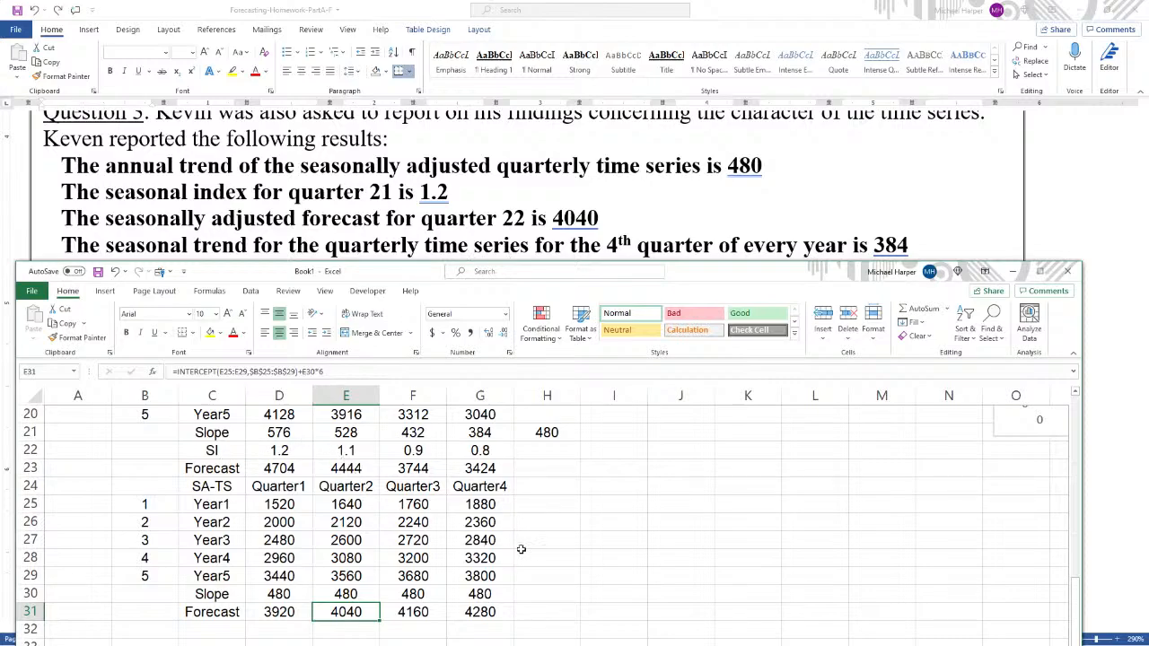
scroll(520, 548, "up", 1)
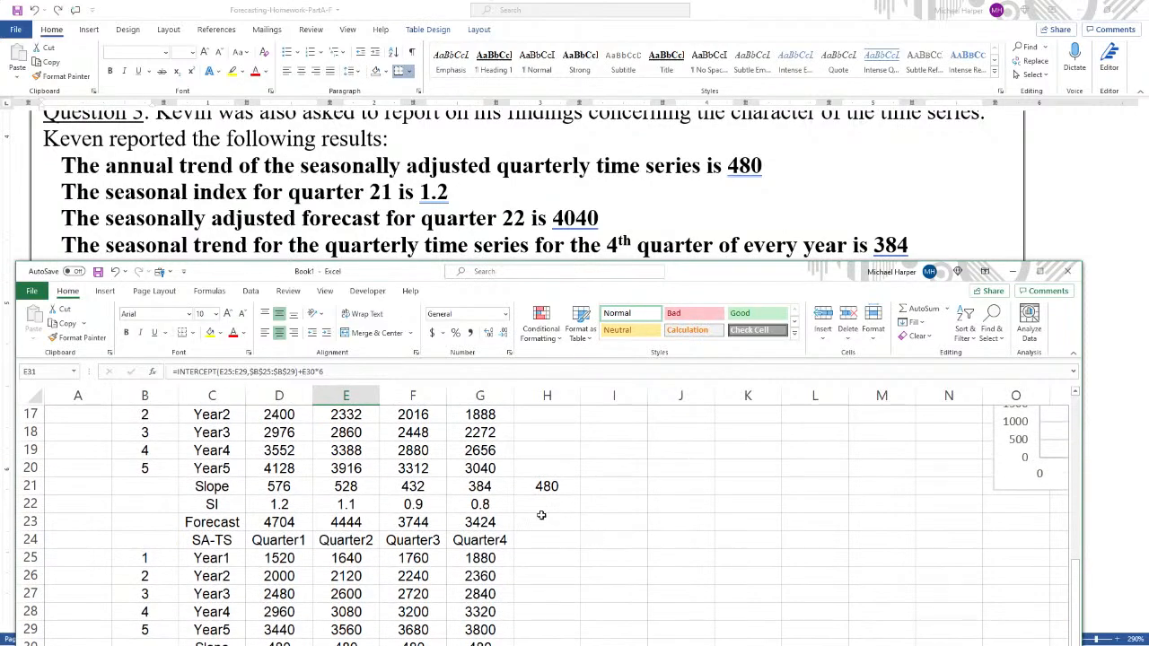
scroll(446, 465, "up", 1)
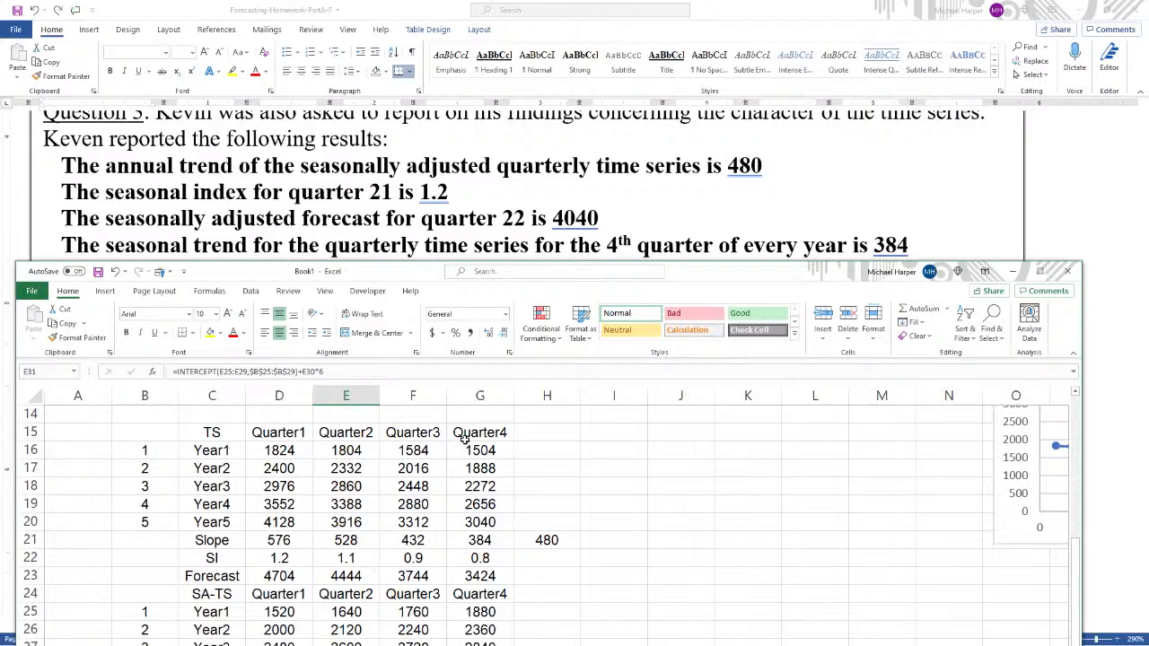
left_click(479, 542)
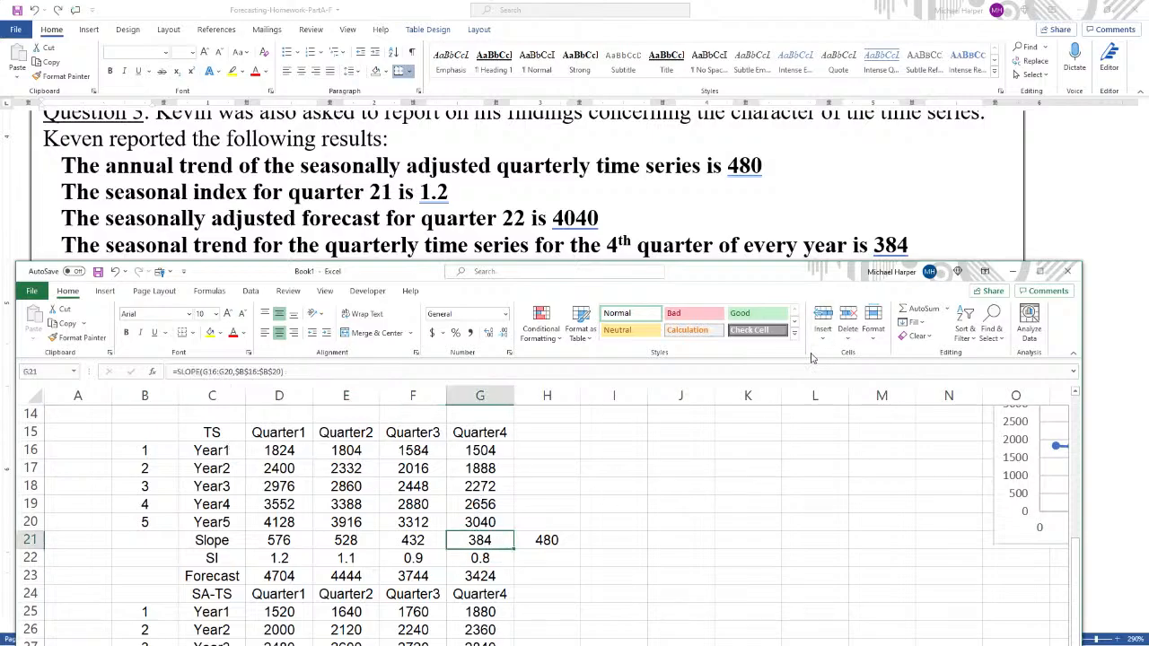
- Maximize the worksheet and move the quarterly line chart back beside the seasonal tables
left_click_drag(749, 279, 746, 153)
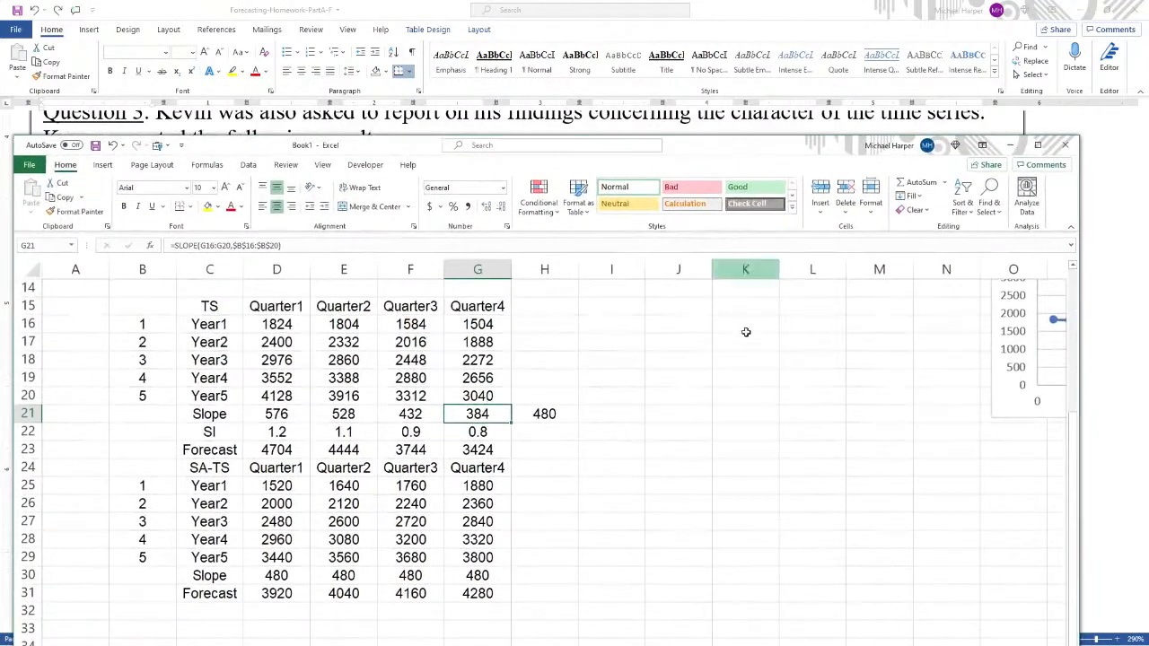
scroll(718, 416, "up", 1)
scroll(719, 416, "down", 1)
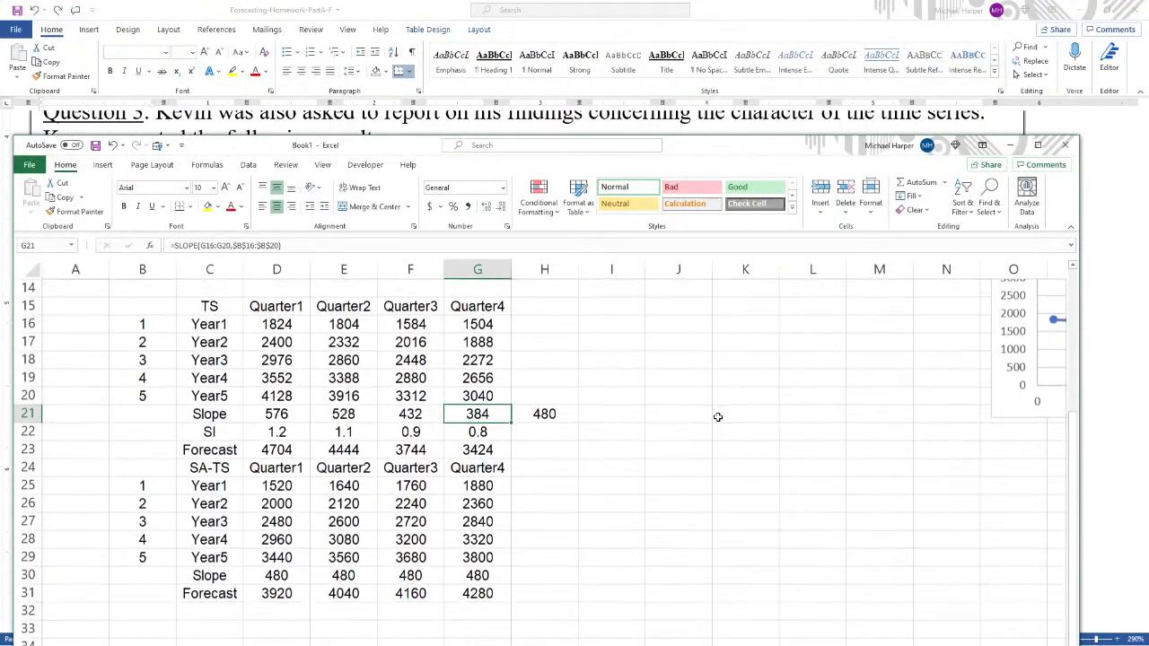
scroll(499, 411, "up", 3)
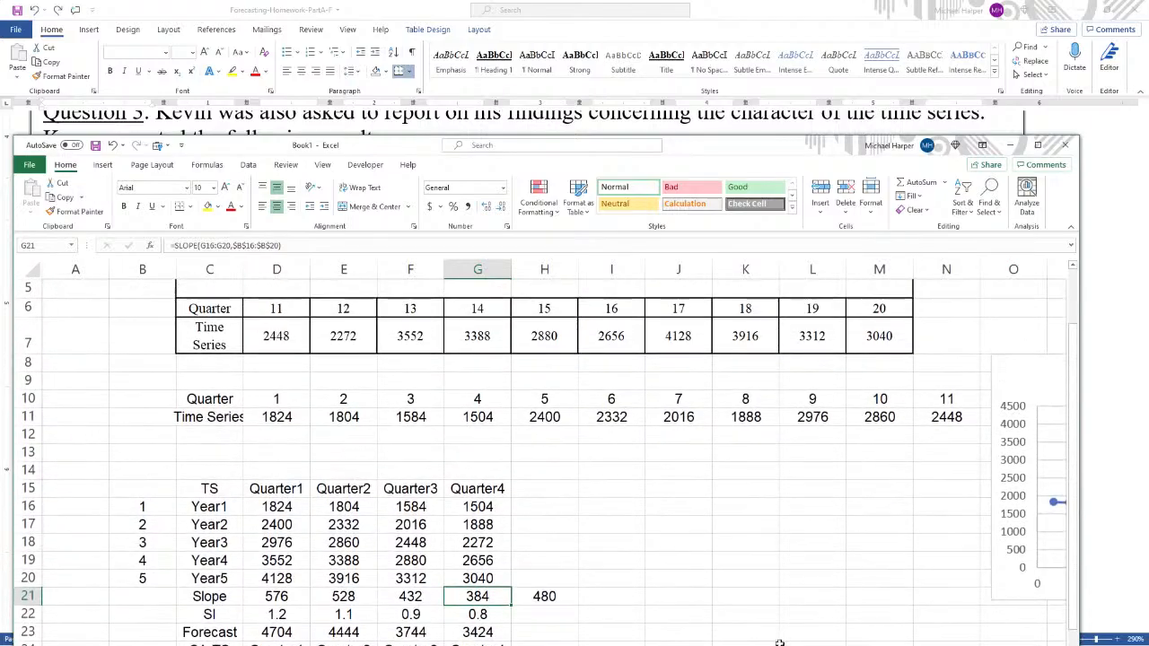
left_click(802, 565)
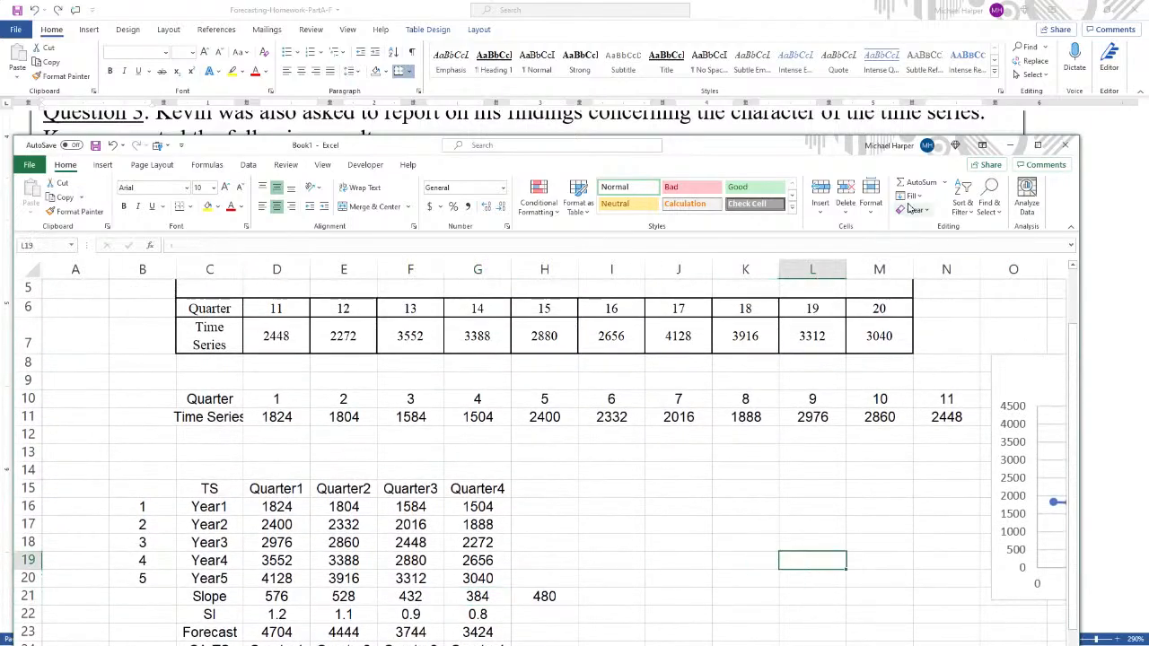
left_click(1034, 147)
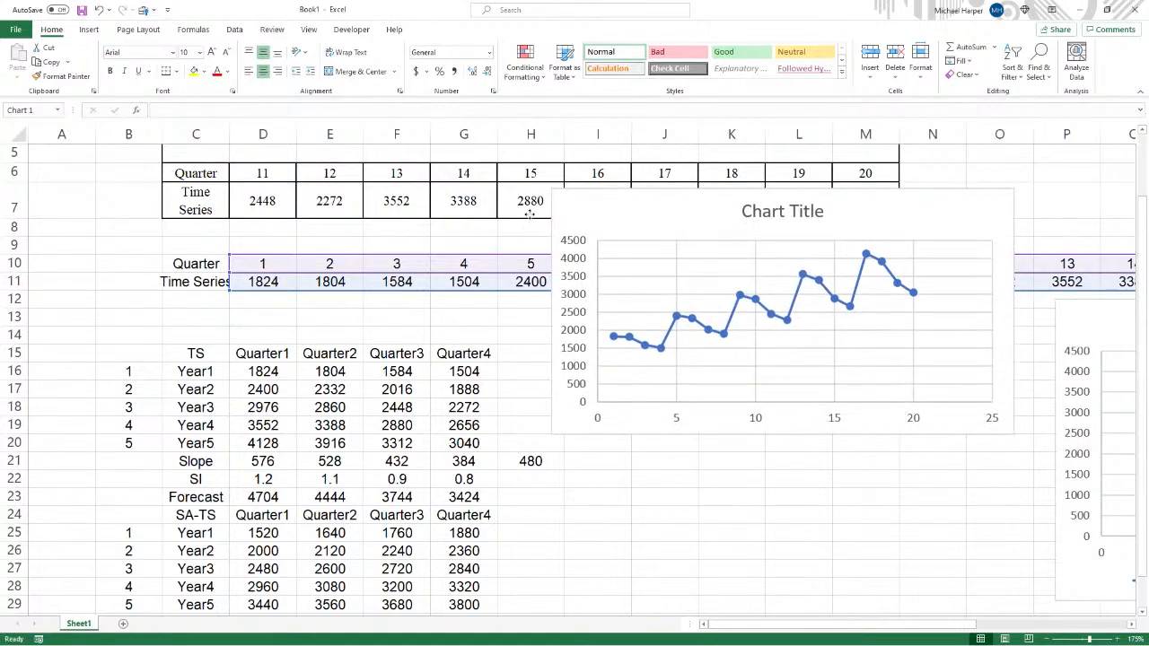
left_click_drag(530, 214, 529, 215)
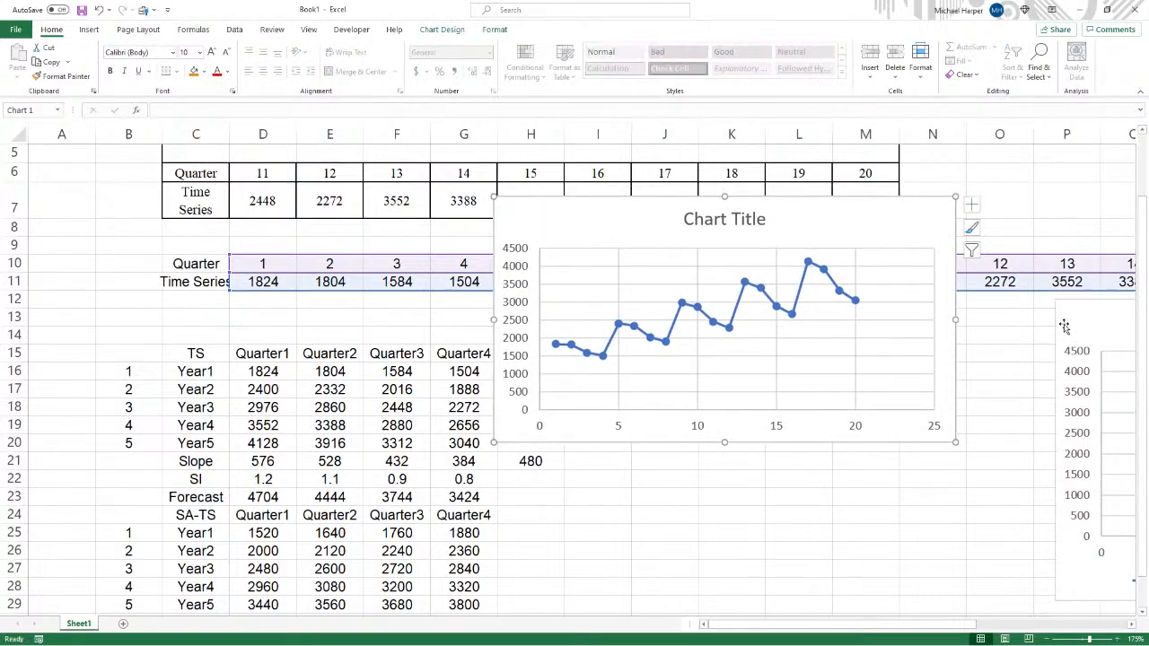
left_click_drag(1065, 326, 513, 419)
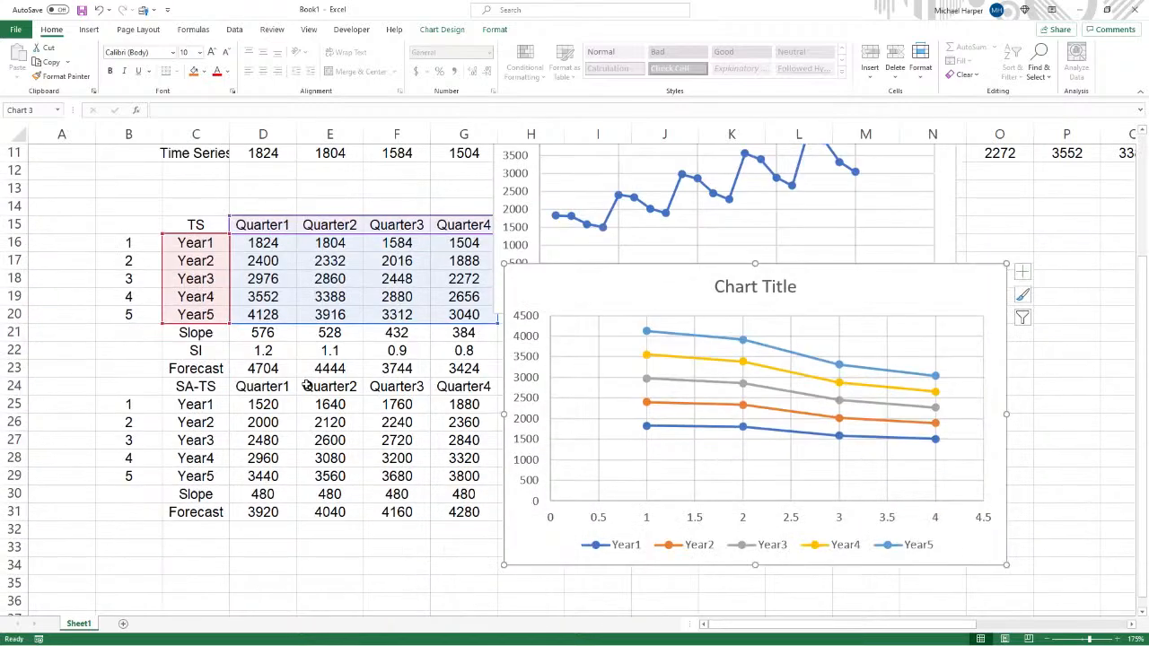
scroll(304, 384, "down", 2)
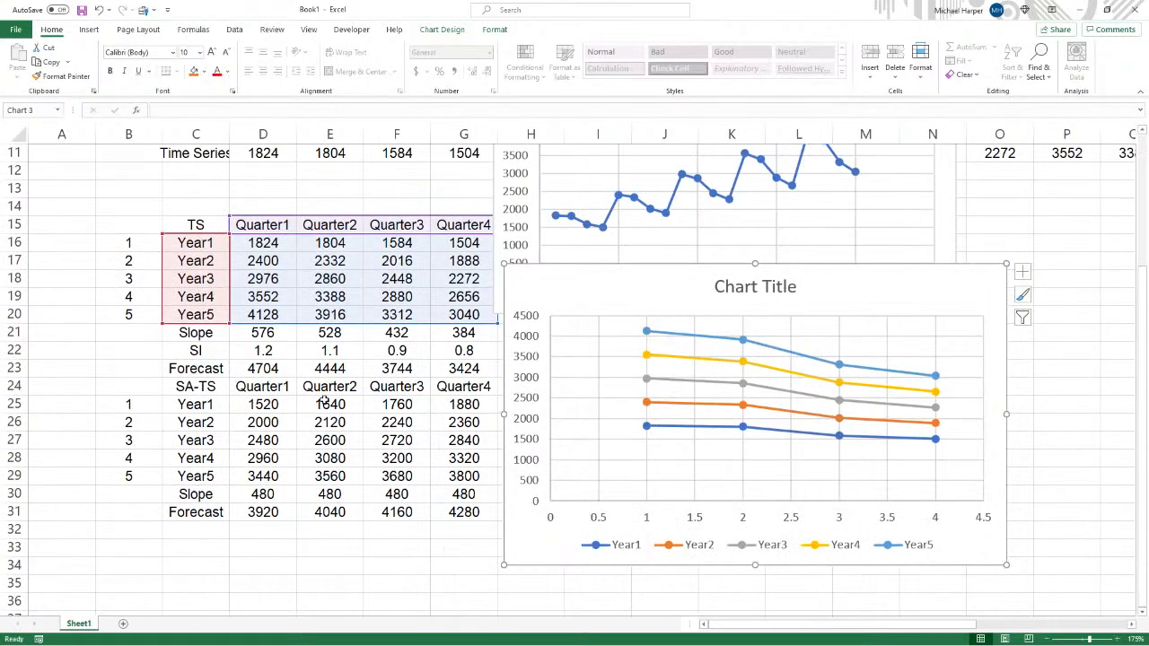
- Minimize the worksheet and return to the top of the Forecasting homework document
left_click(1082, 13)
scroll(903, 263, "up", 10)
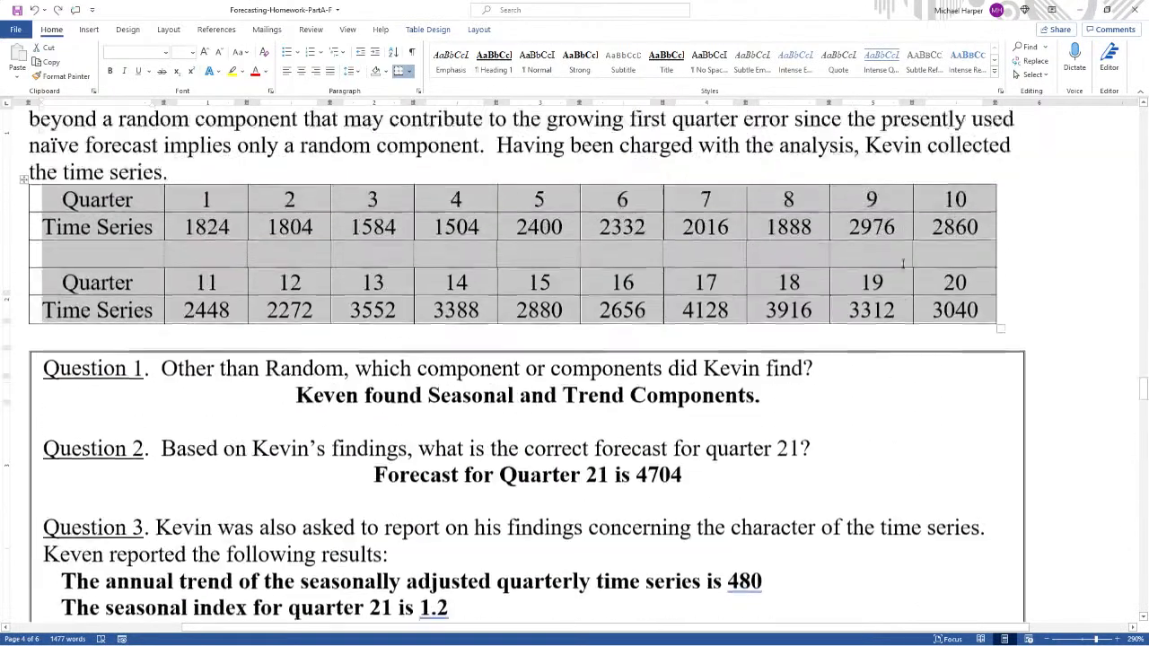
scroll(903, 263, "up", 5)
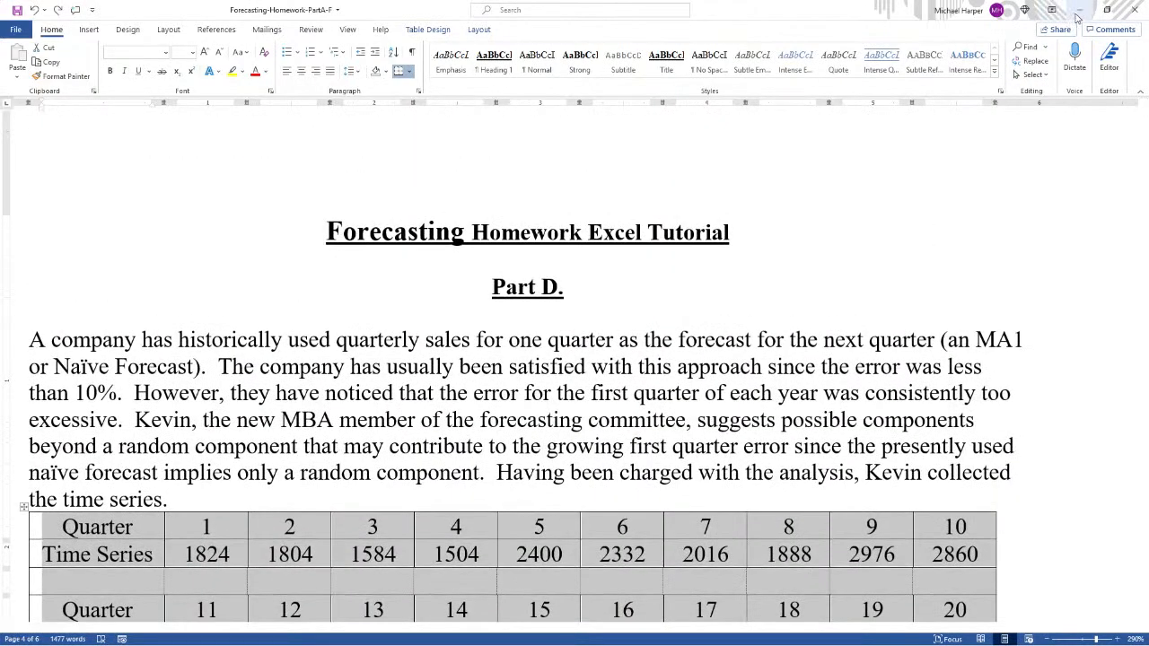